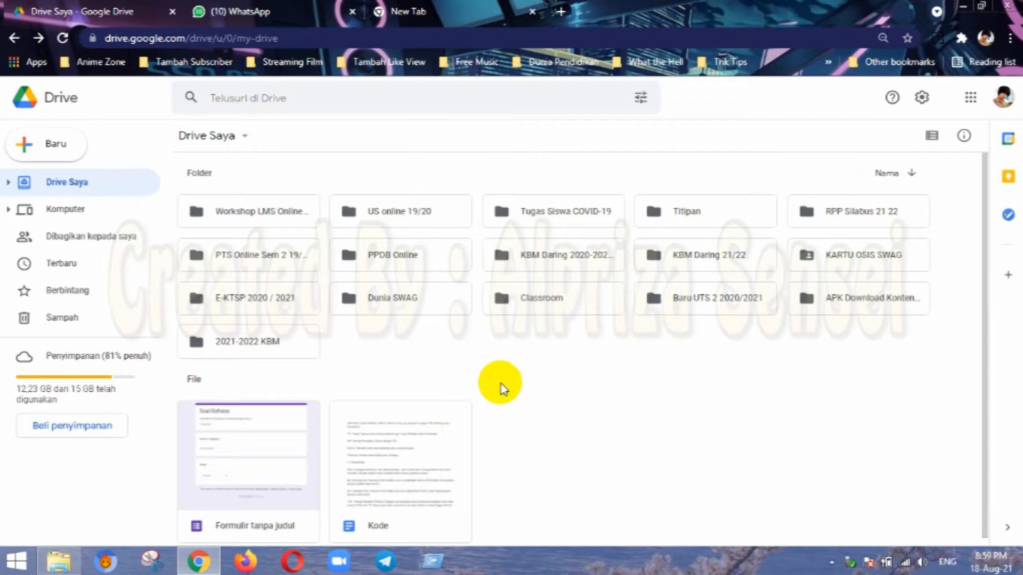
Move the "Formulir tanpa judul" form file in Drive Saya to the trash.
left_click(213, 477)
right_click(213, 478)
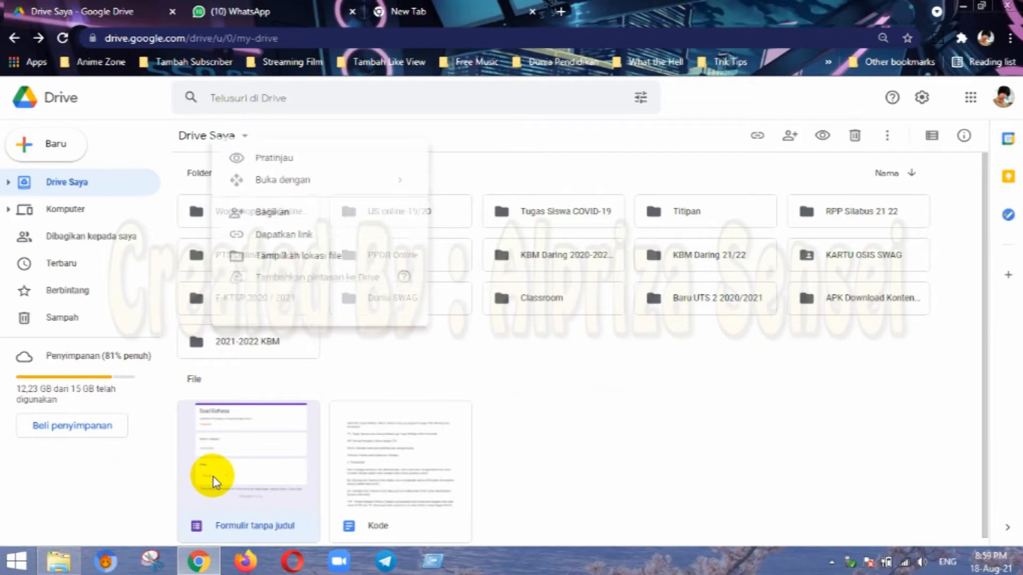
left_click(269, 458)
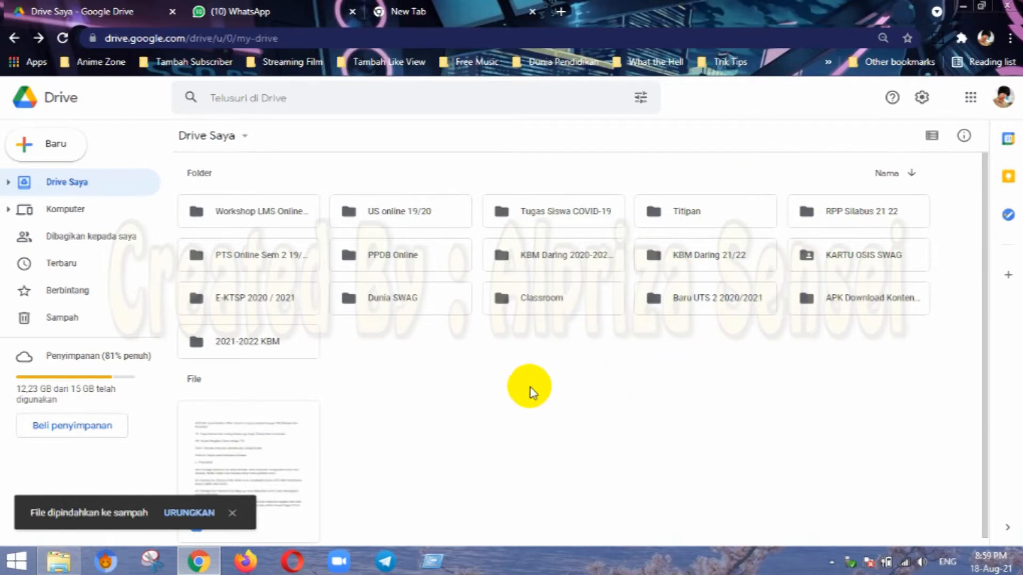
Create a new Google Form in Drive Saya as a blank quiz (Kuis kosong).
right_click(517, 383)
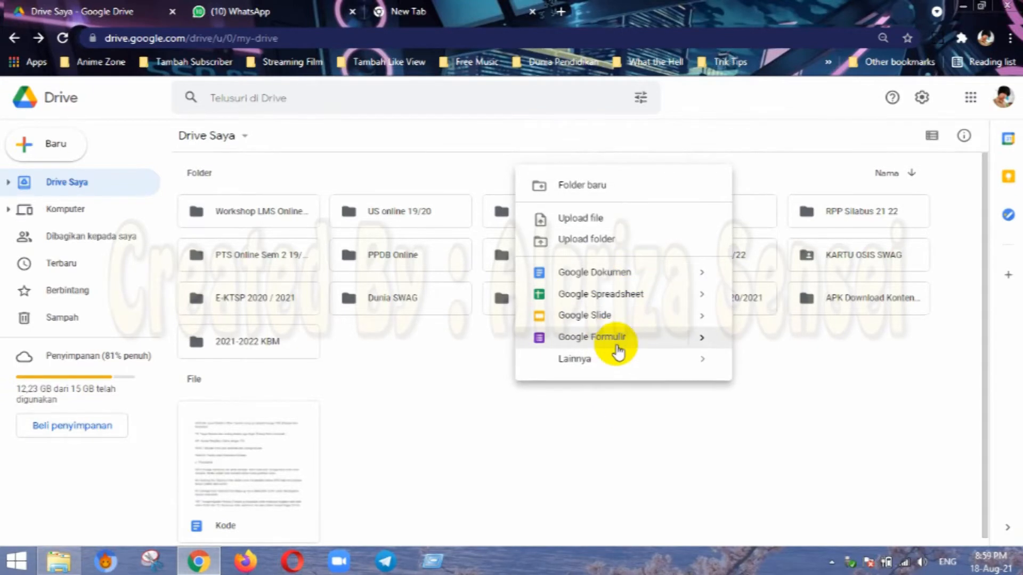
left_click(701, 343)
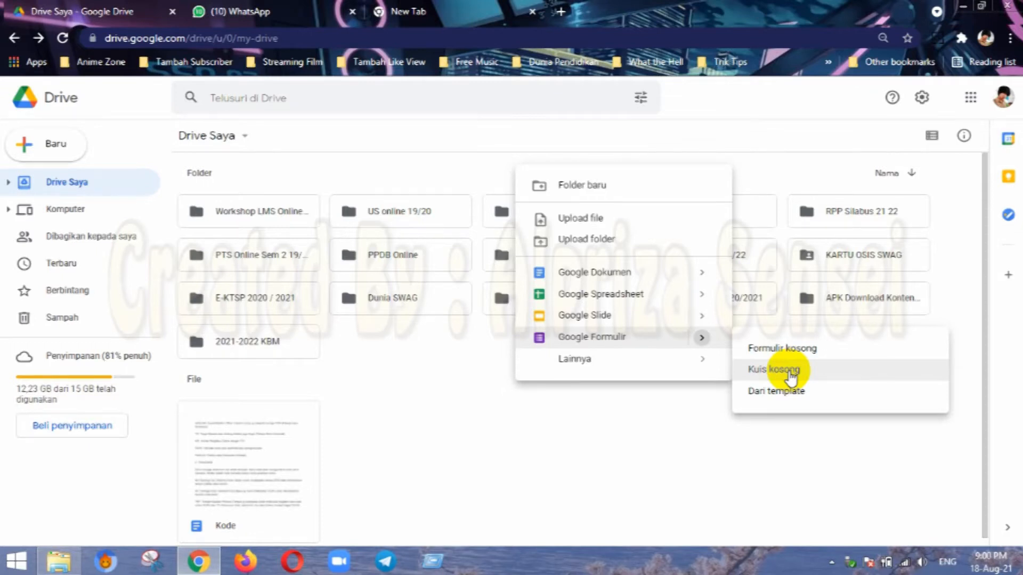
left_click(790, 373)
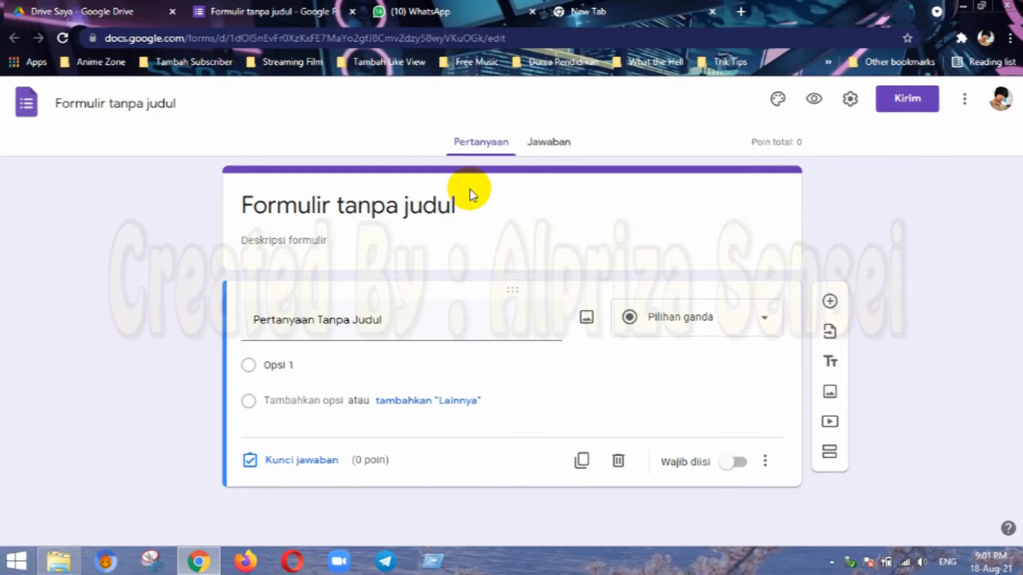
Set the form's title to "Soal Campuran".
left_click(381, 209)
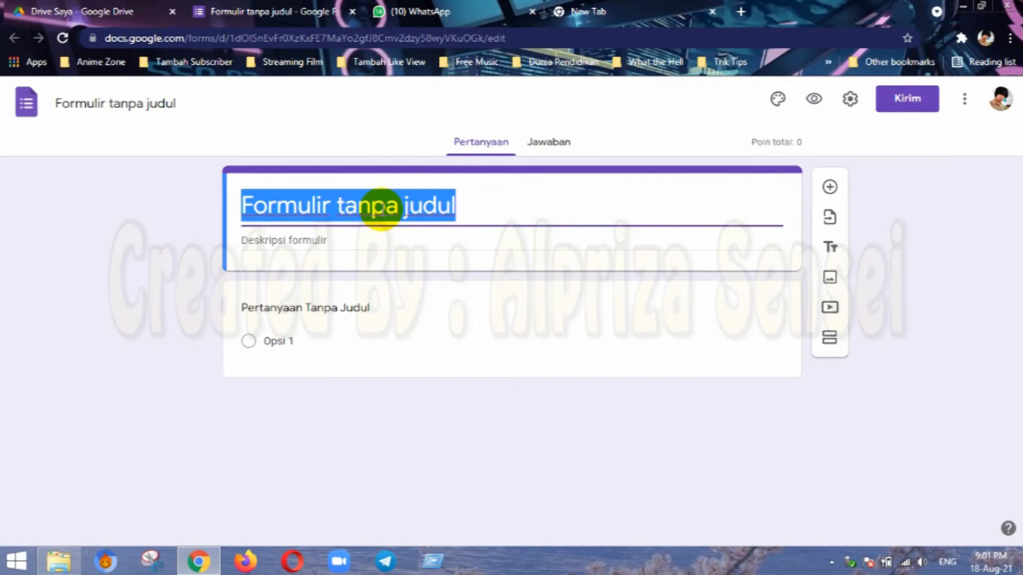
type("Soal Camoiran")
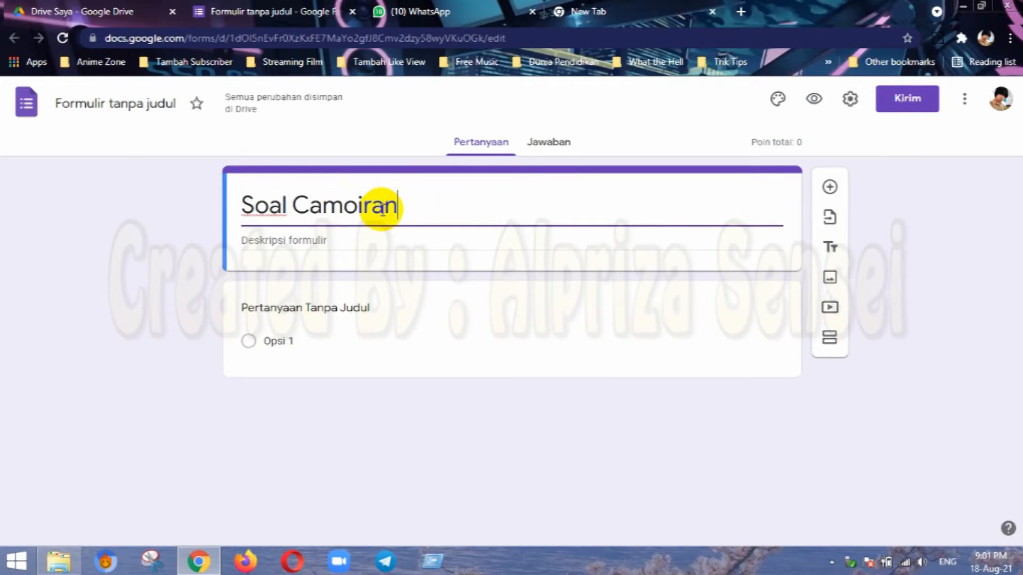
key("BackSpace")
key("BackSpace")
key("BackSpace")
key("BackSpace")
key("BackSpace")
type("puran")
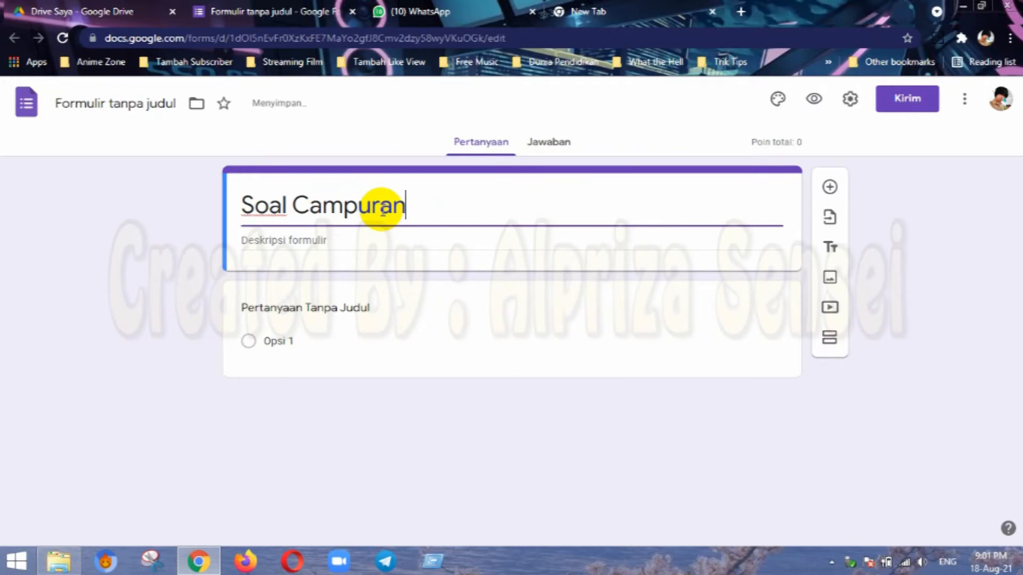
Set the form description to "Jawablah Soal dibawah ini dengan benar !".
left_click(346, 242)
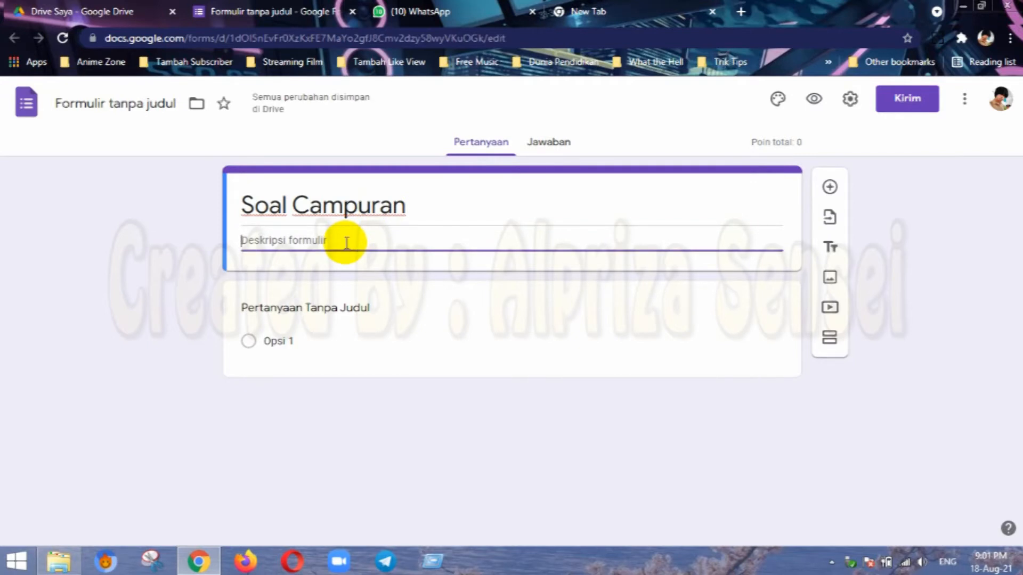
type("Jawab")
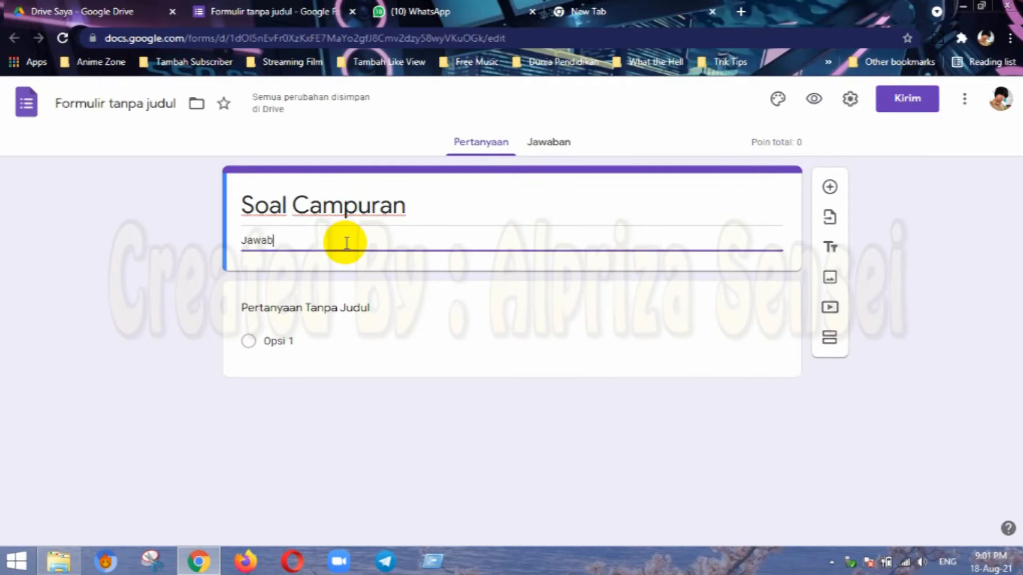
type("lah Soal dibawah ini dengan benar !")
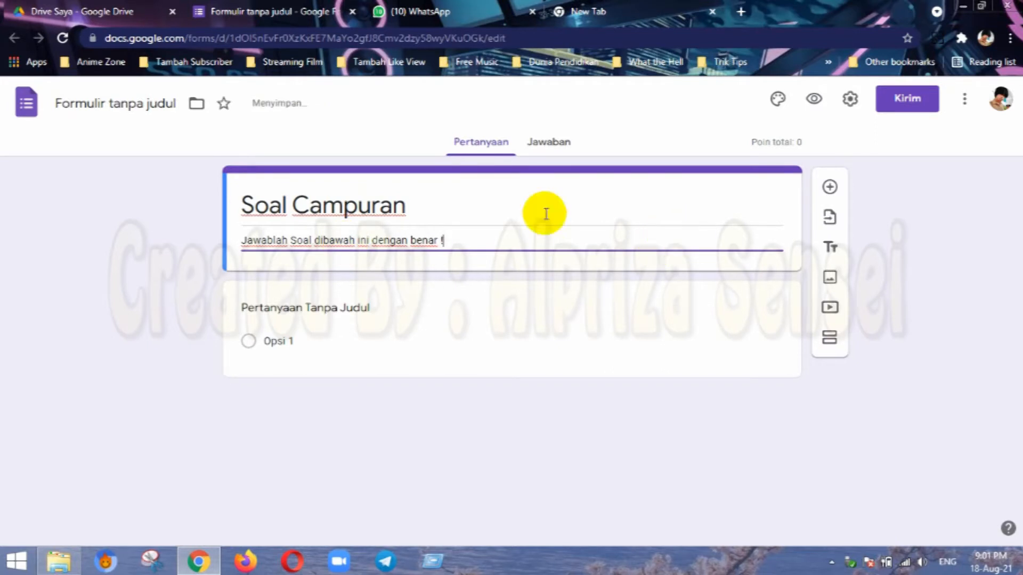
Rename the form file as "Soal Campuran" to match the form's title.
left_click(102, 100)
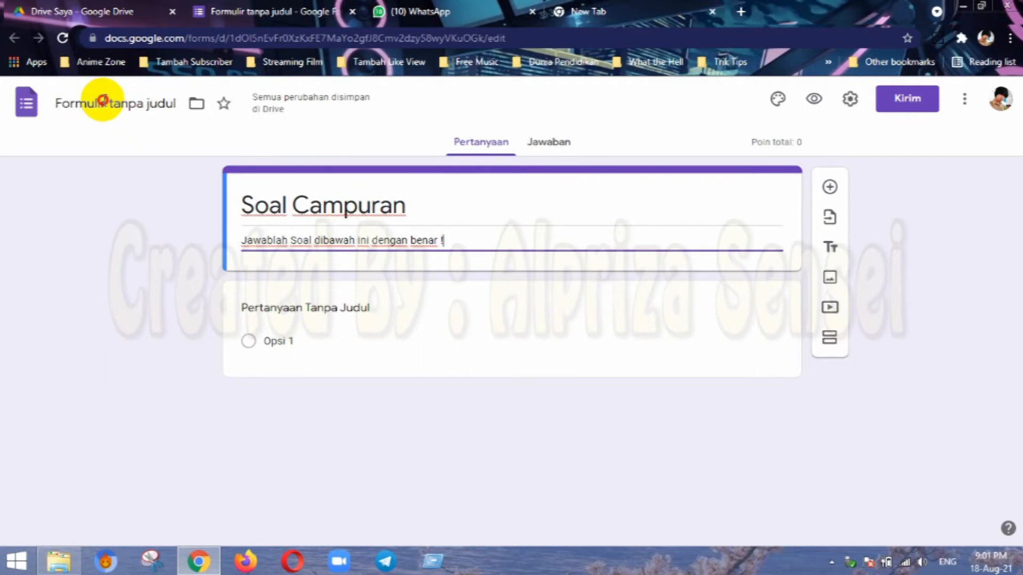
left_click(107, 132)
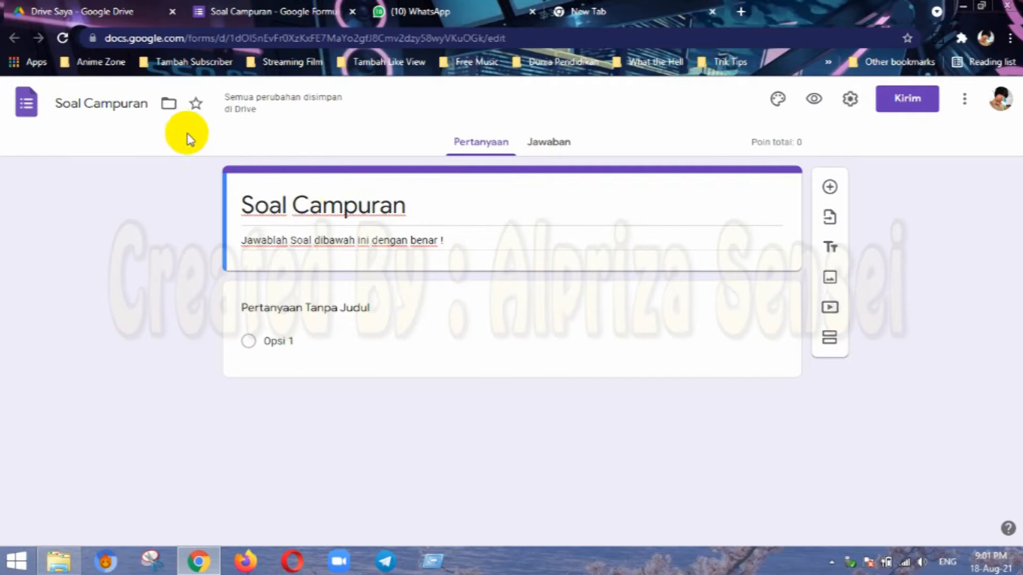
left_click(121, 104)
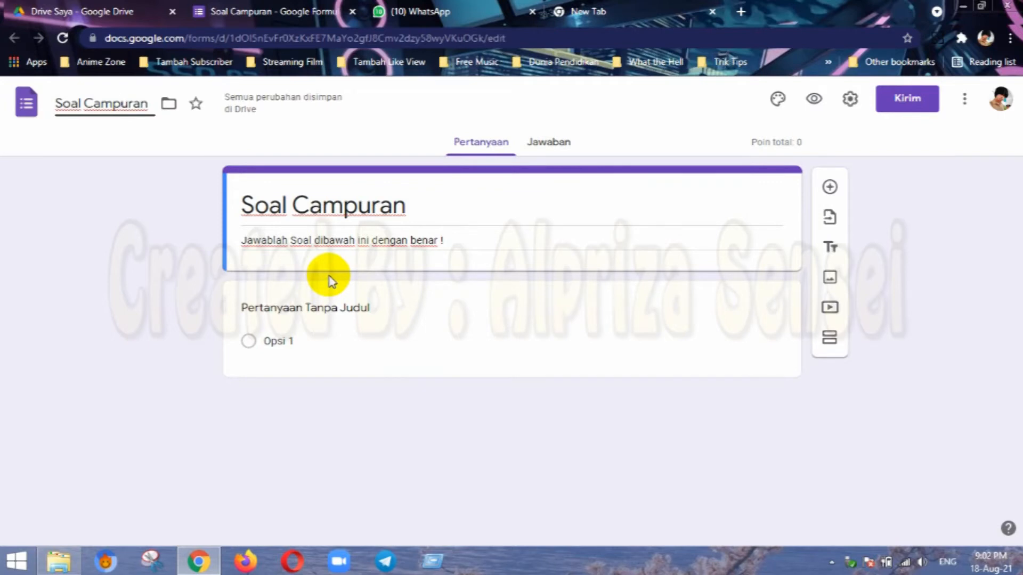
Turn the untitled question into a required Paragraf question titled "Nama Lengkap".
left_click(330, 309)
type("Nama Lengkap")
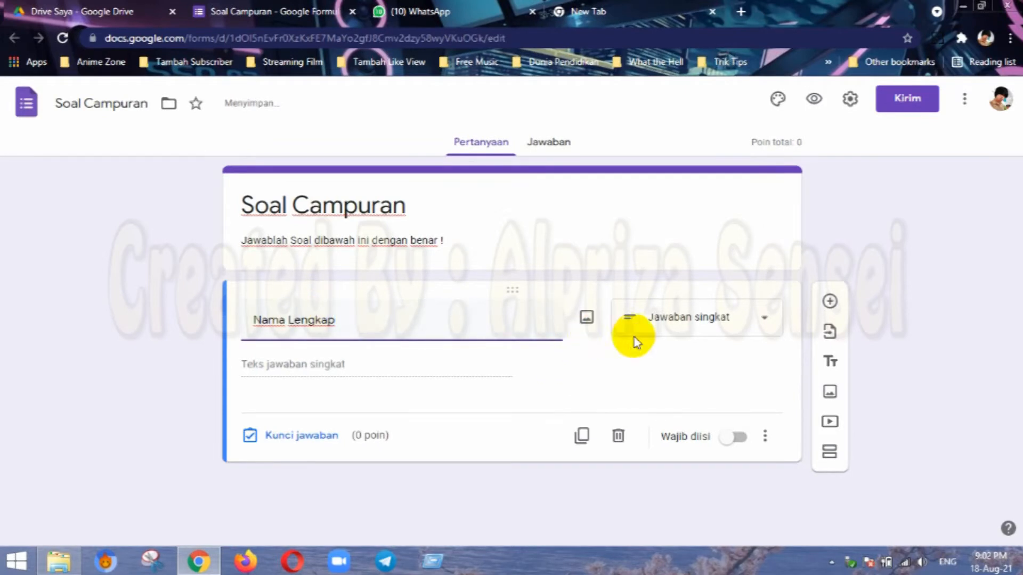
left_click(680, 326)
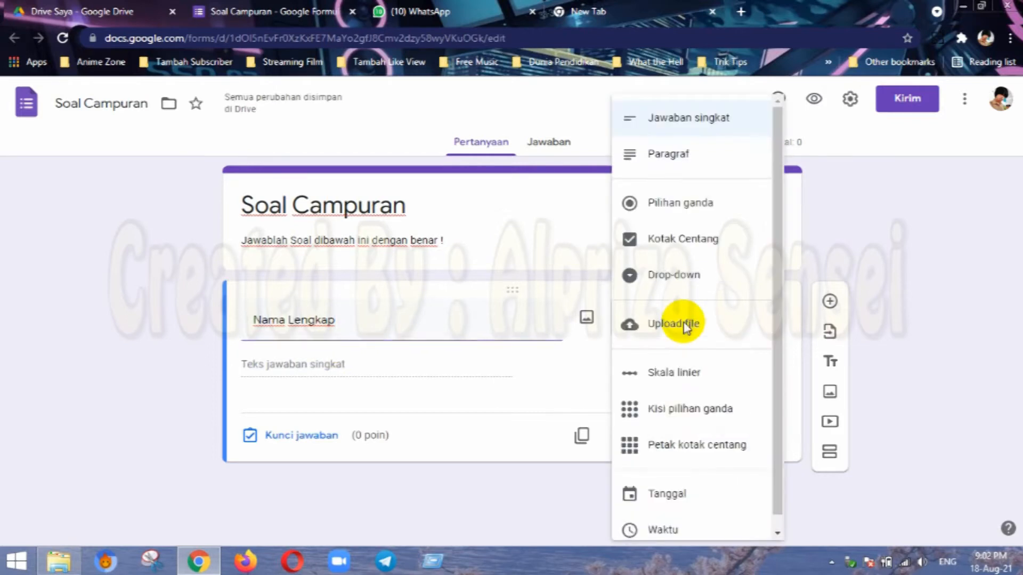
left_click(687, 171)
left_click(737, 440)
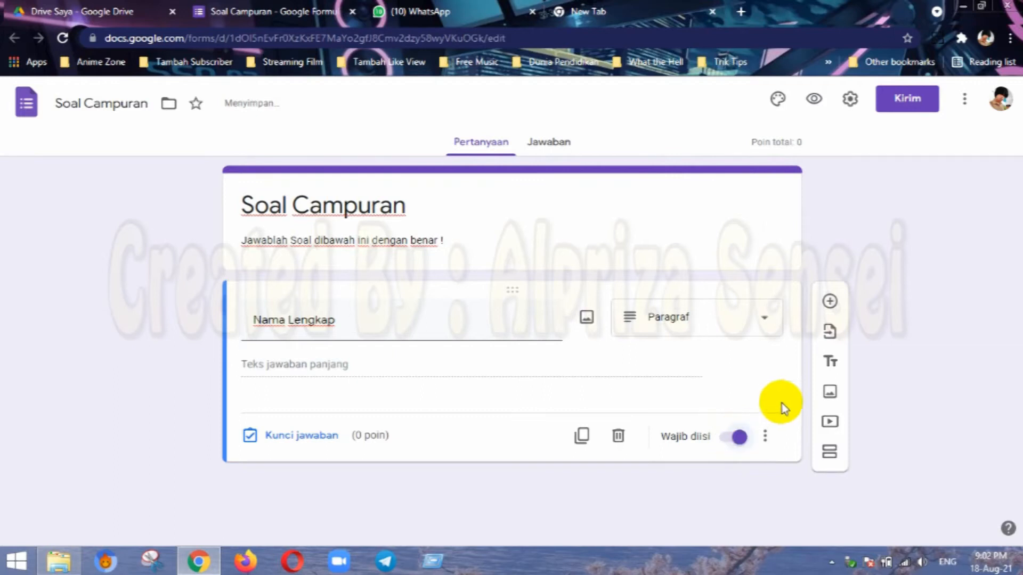
Add a question titled "Kelas" and set its answer type to Drop-down.
left_click(836, 307)
type("Kelas")
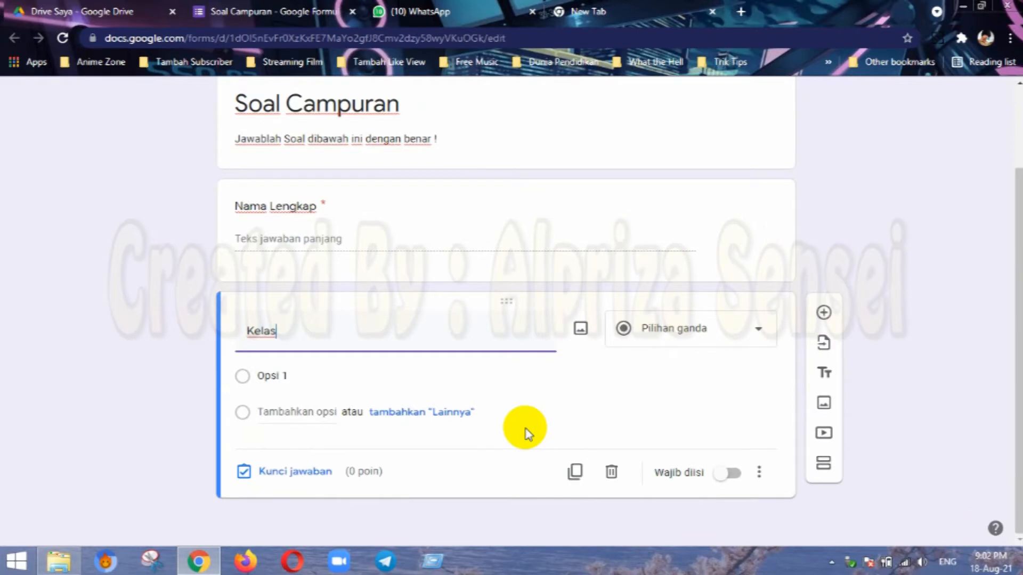
left_click(680, 339)
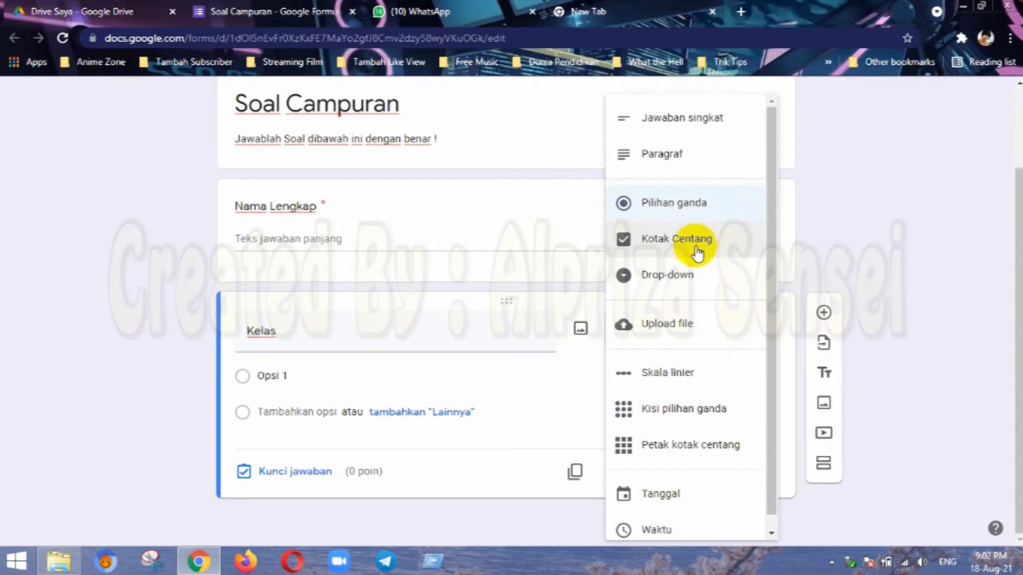
left_click(683, 288)
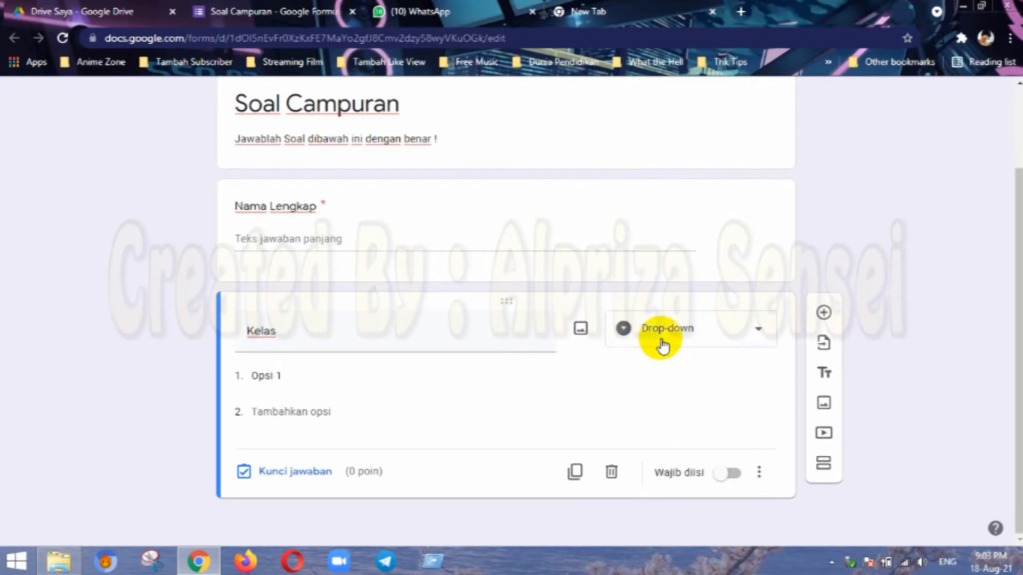
left_click(697, 332)
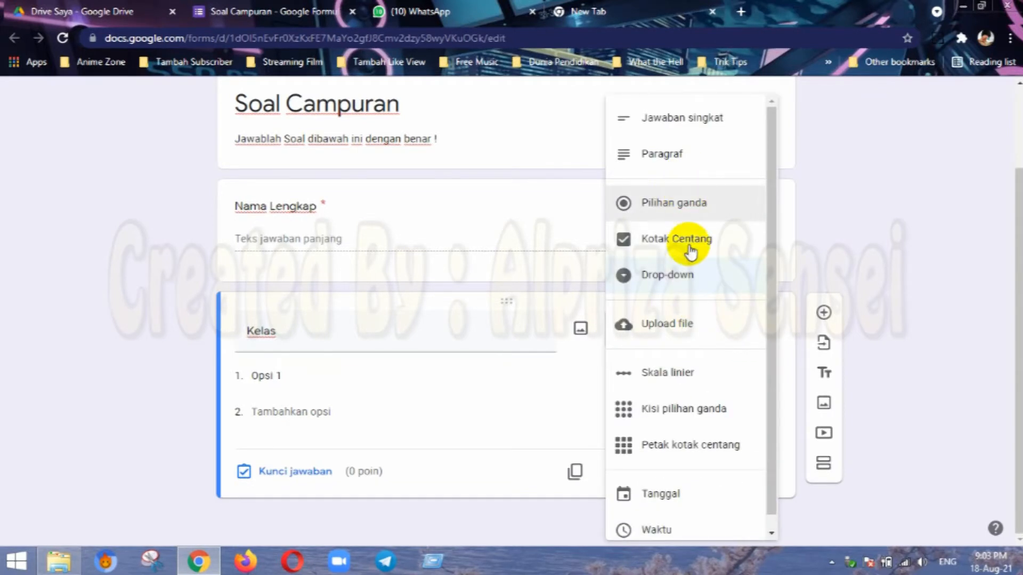
left_click(556, 407)
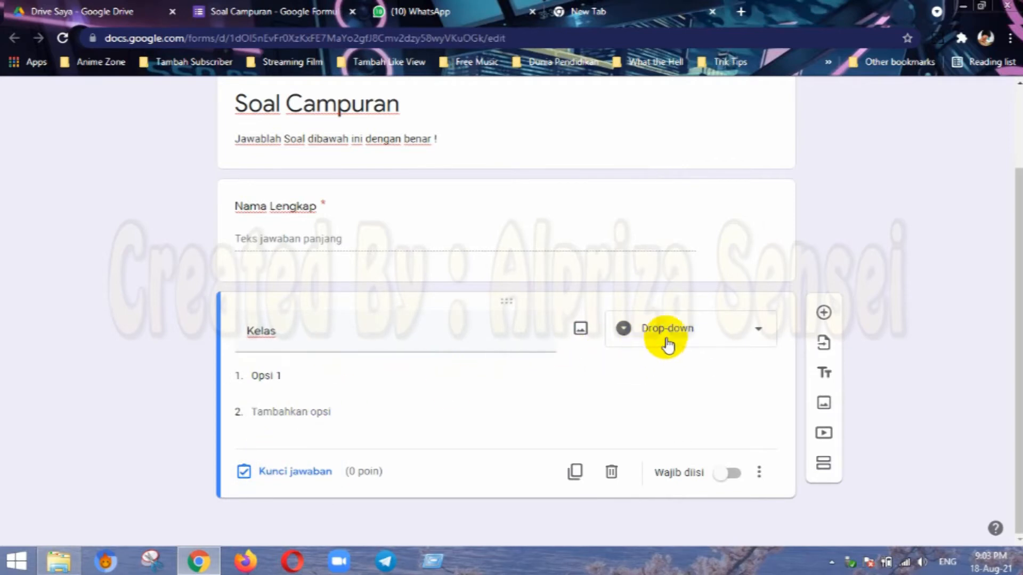
Give the Kelas question the options 1 and 2 and make it required.
left_click(279, 387)
type("1")
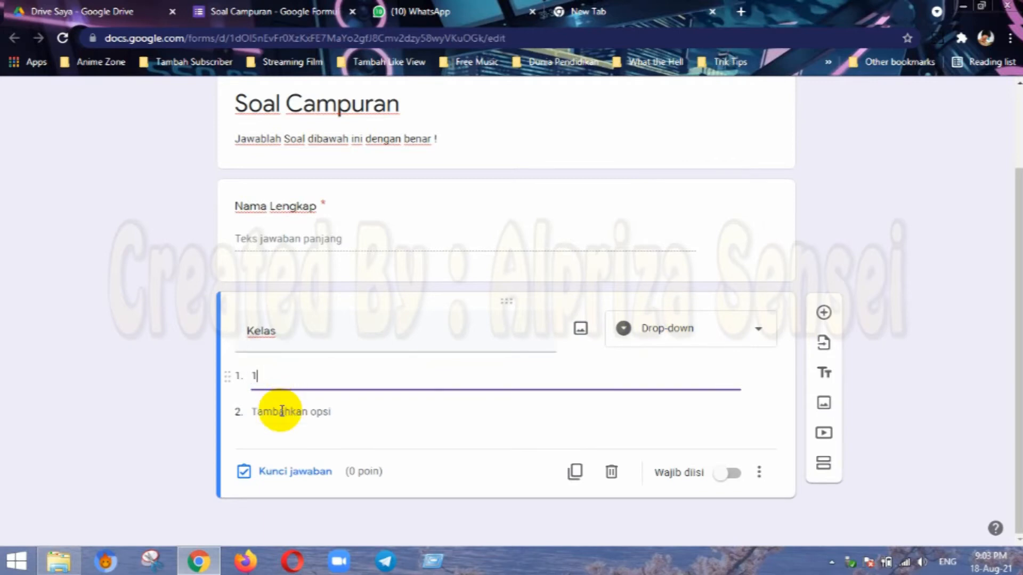
left_click(269, 411)
type("2")
left_click(731, 509)
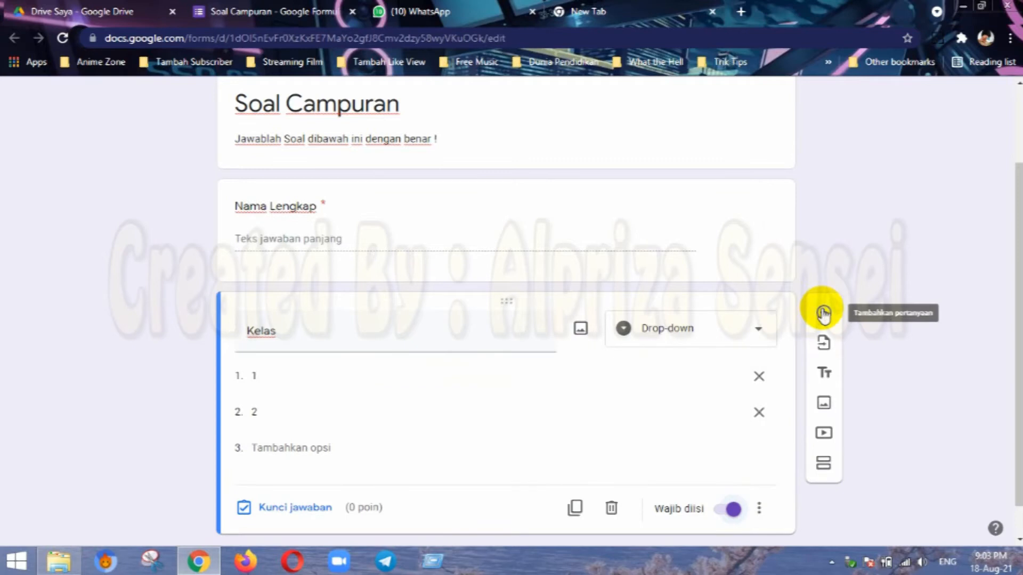
Add a multiple-choice question below Kelas with the text "1. Apa yang digunakan untuk menghitung ?".
scroll(825, 312, "down", 1)
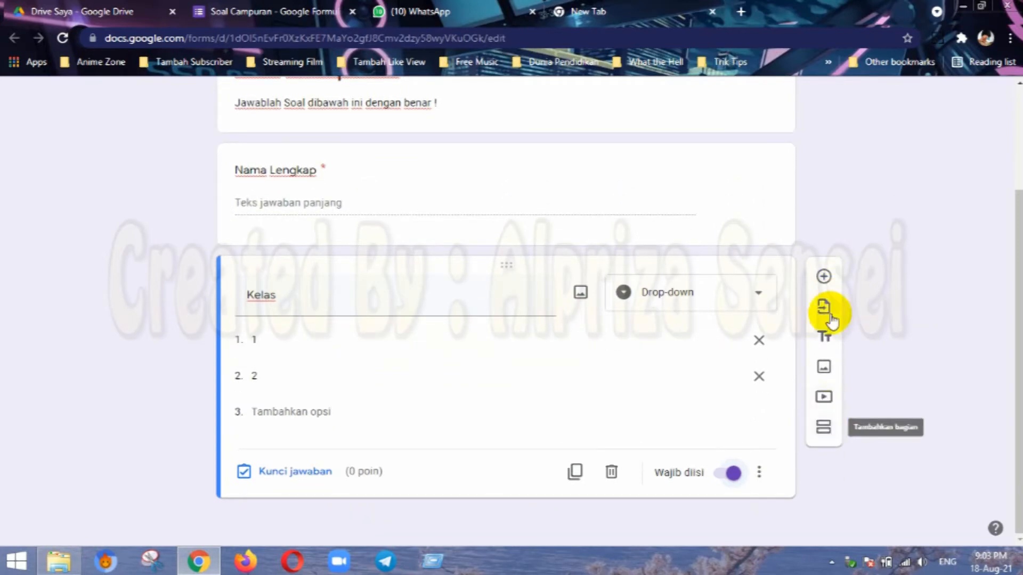
left_click(824, 276)
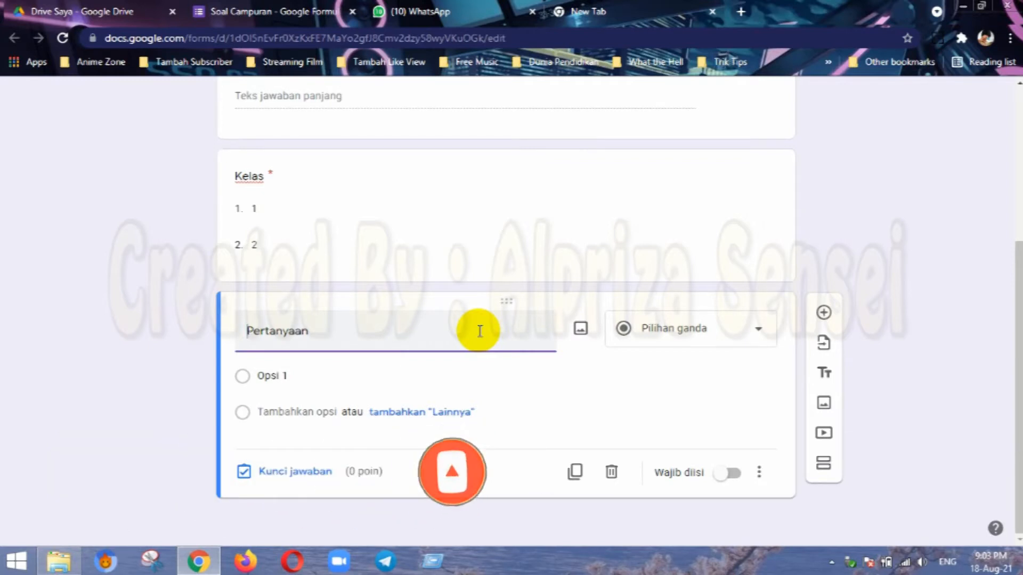
scroll(469, 334, "up", 5)
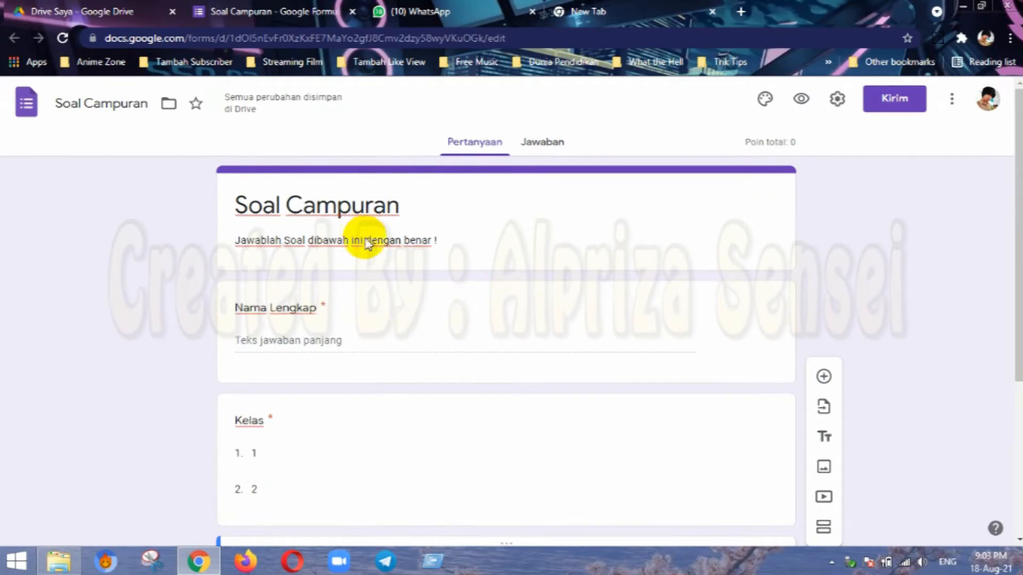
scroll(365, 245, "down", 5)
scroll(369, 287, "up", 4)
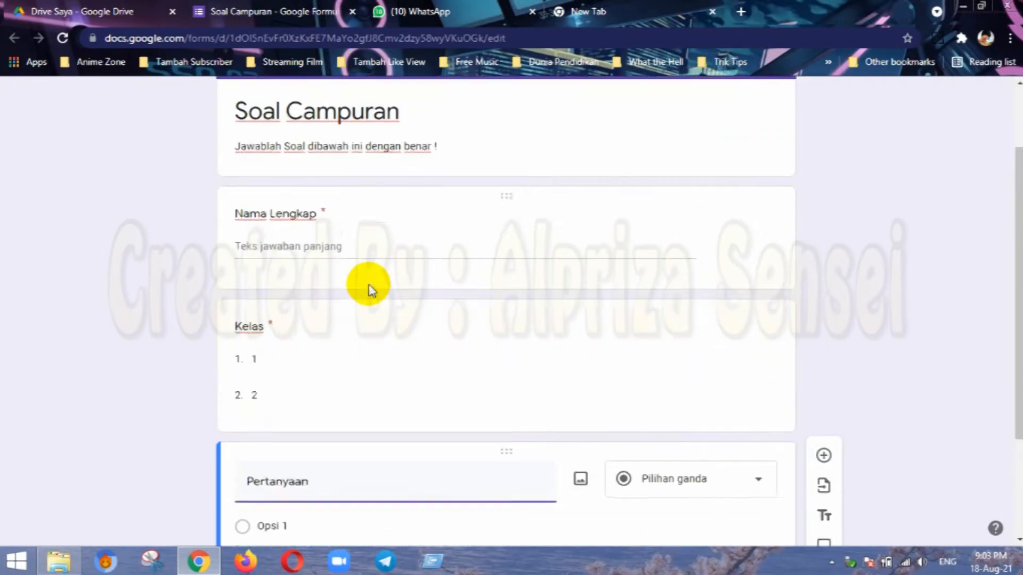
scroll(341, 341, "down", 3)
left_click(331, 353)
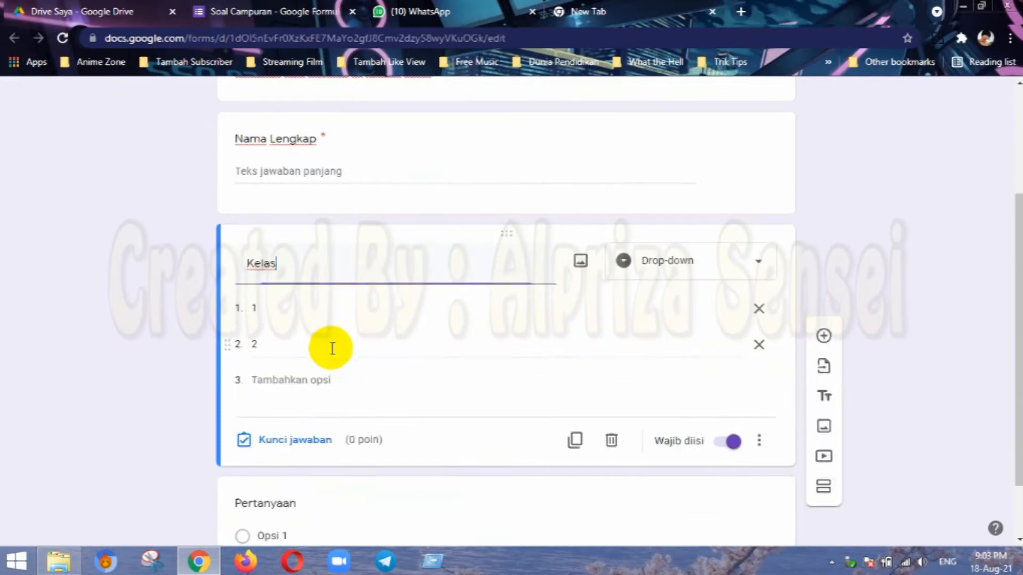
scroll(330, 384, "down", 1)
left_click(329, 426)
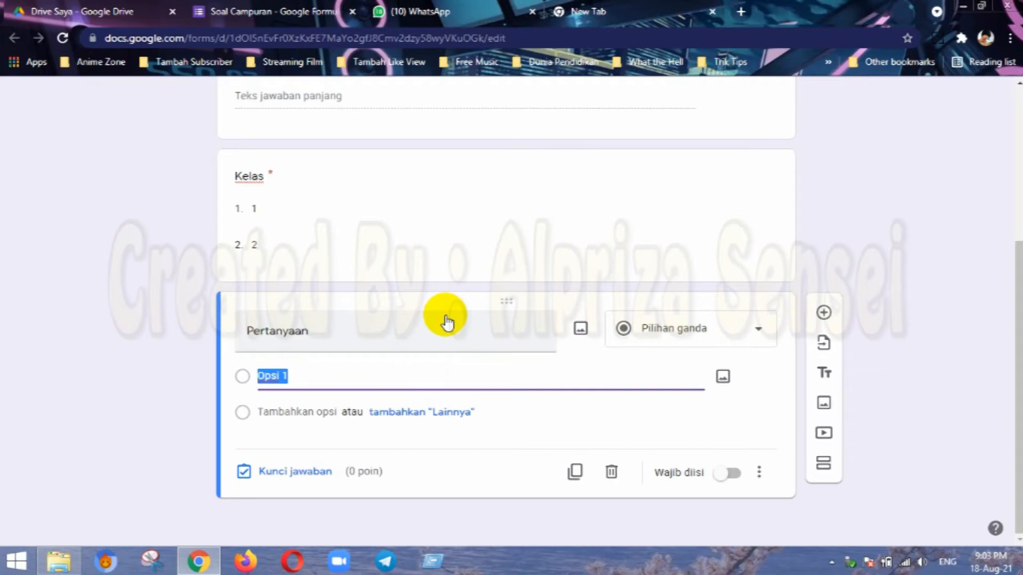
left_click(385, 343)
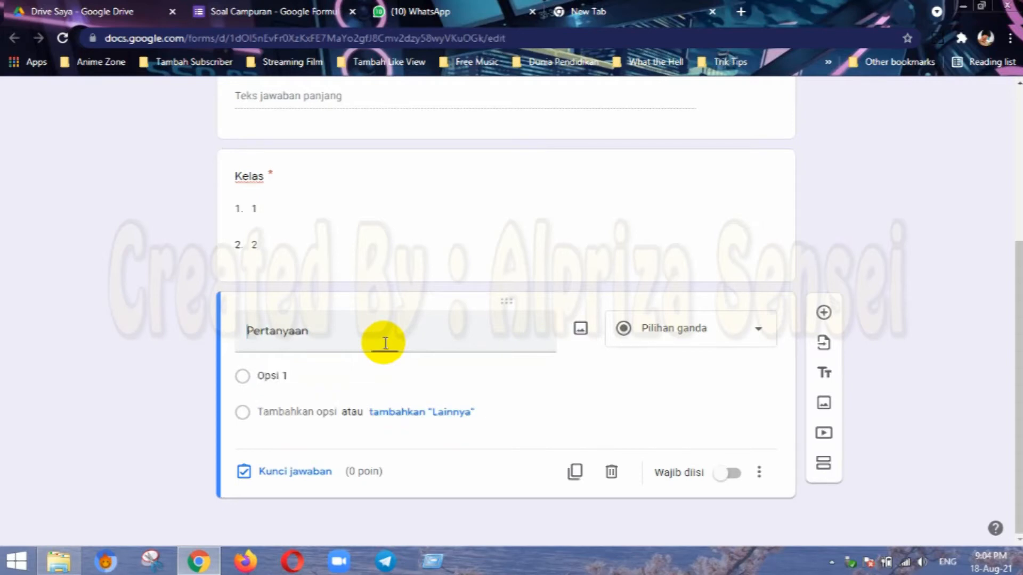
type("1")
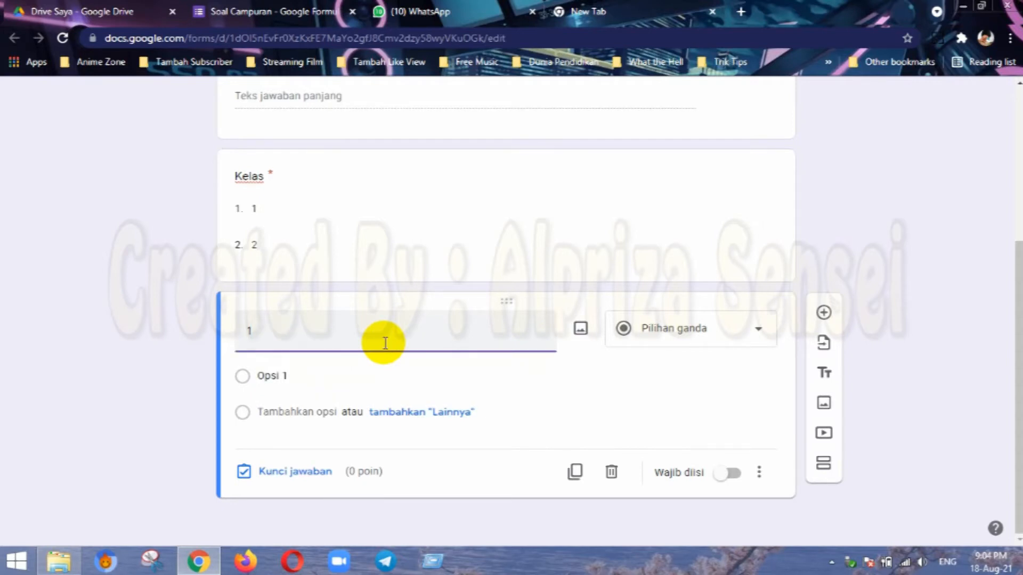
type(". Apa yang digunakan u")
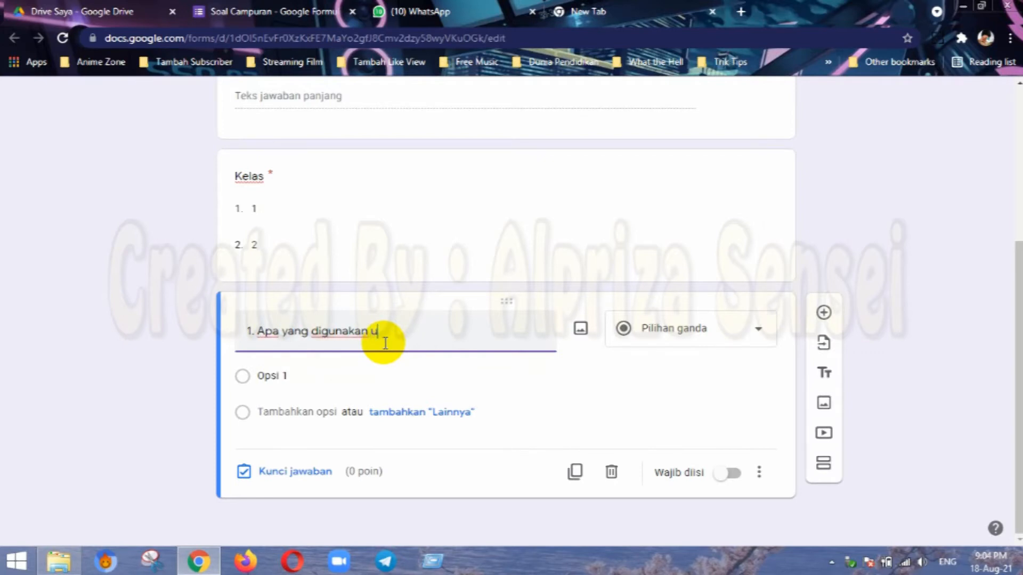
type("ntuk menghitung")
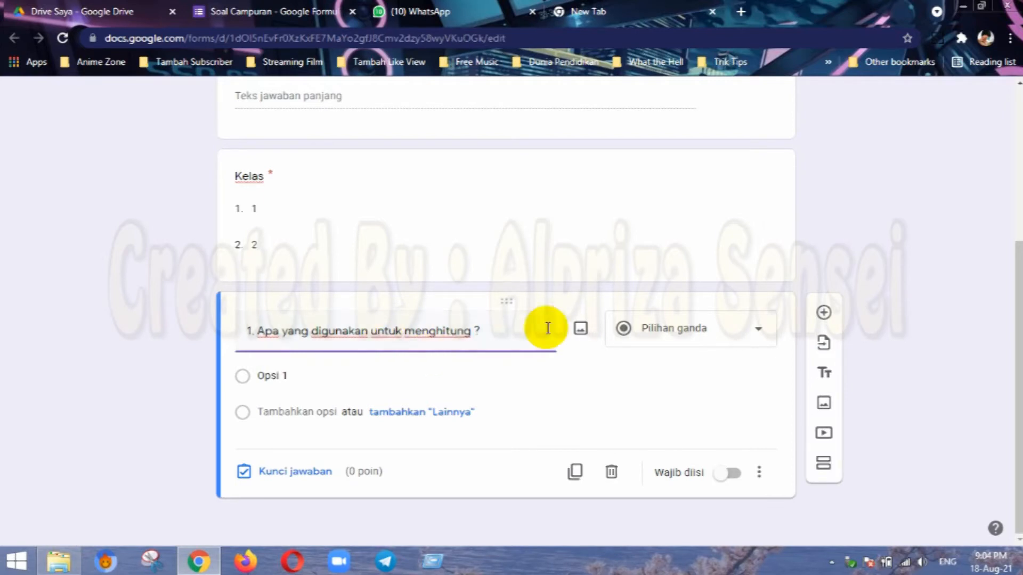
Enter "A. Kulkas" and "B. Kalkulator" as the first two answer options of question 1.
left_click(341, 378)
type("A. Kulkas")
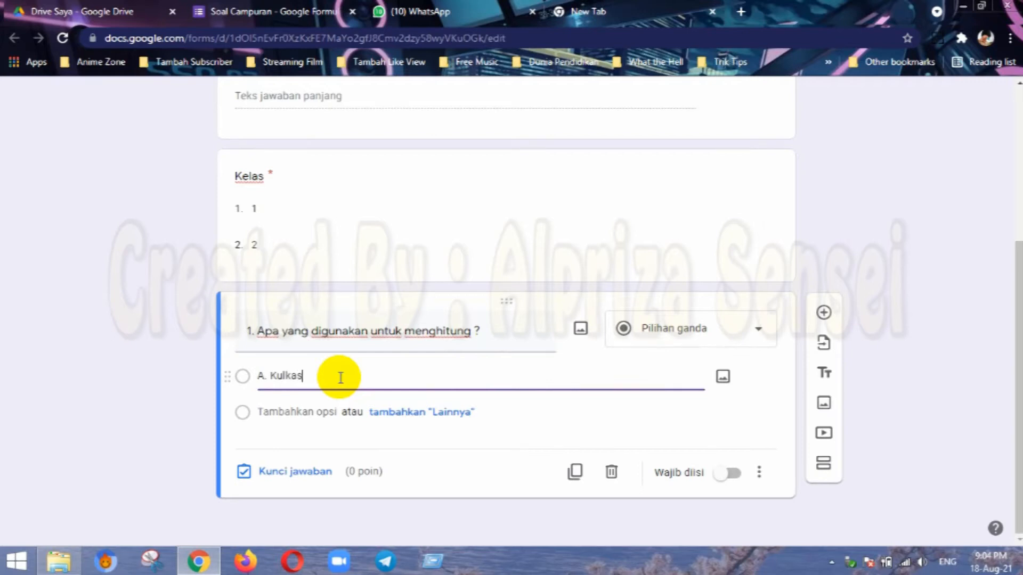
left_click(315, 412)
type("B. Kal")
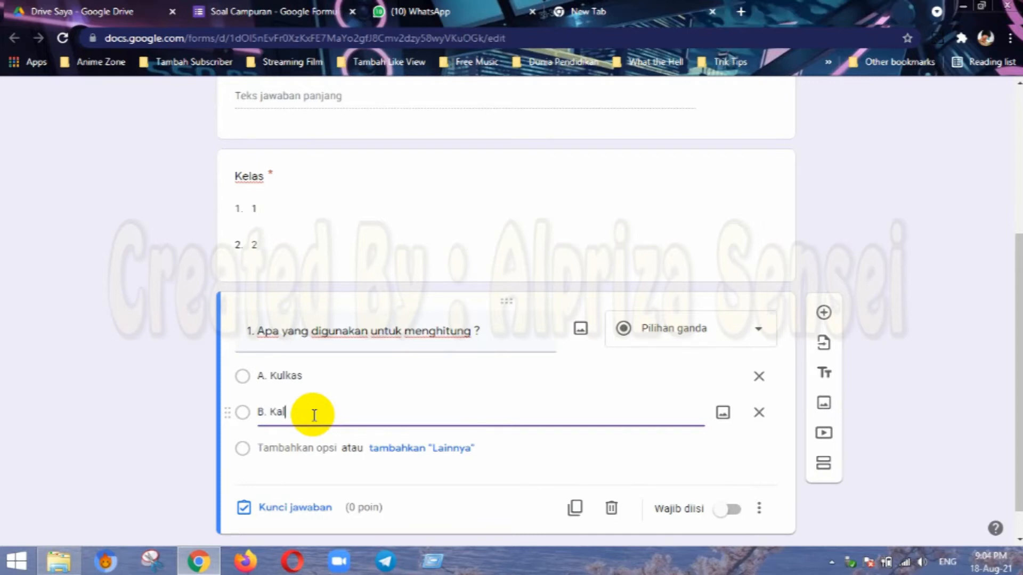
type("kulator")
Add "C. Motor" as the third answer option of question 1 and make the question required.
left_click(309, 434)
left_click(307, 450)
type("C")
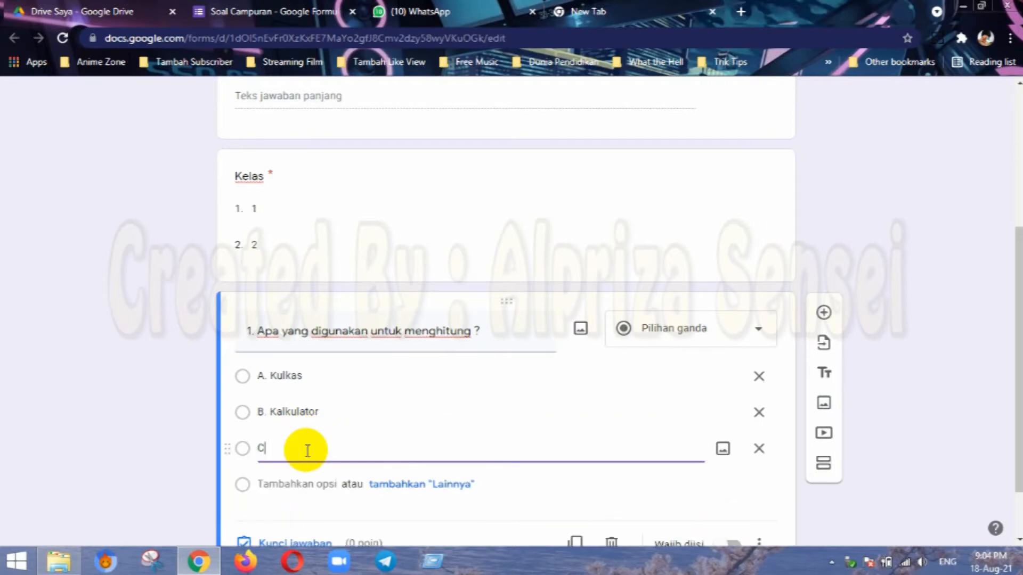
type(". mOTOR")
key("BackSpace")
key("BackSpace")
key("BackSpace")
key("BackSpace")
key("BackSpace")
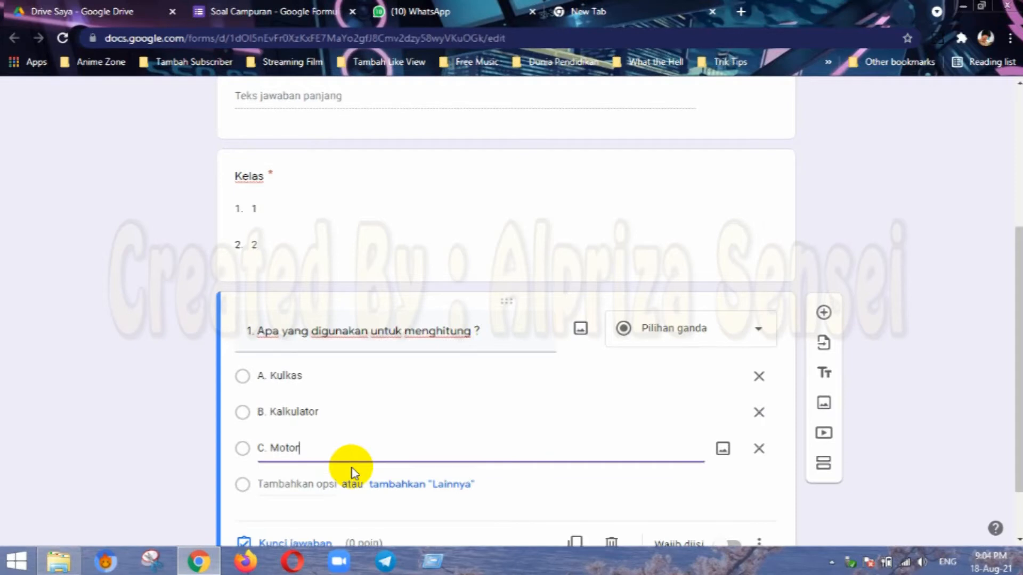
type("Motor")
scroll(419, 433, "down", 1)
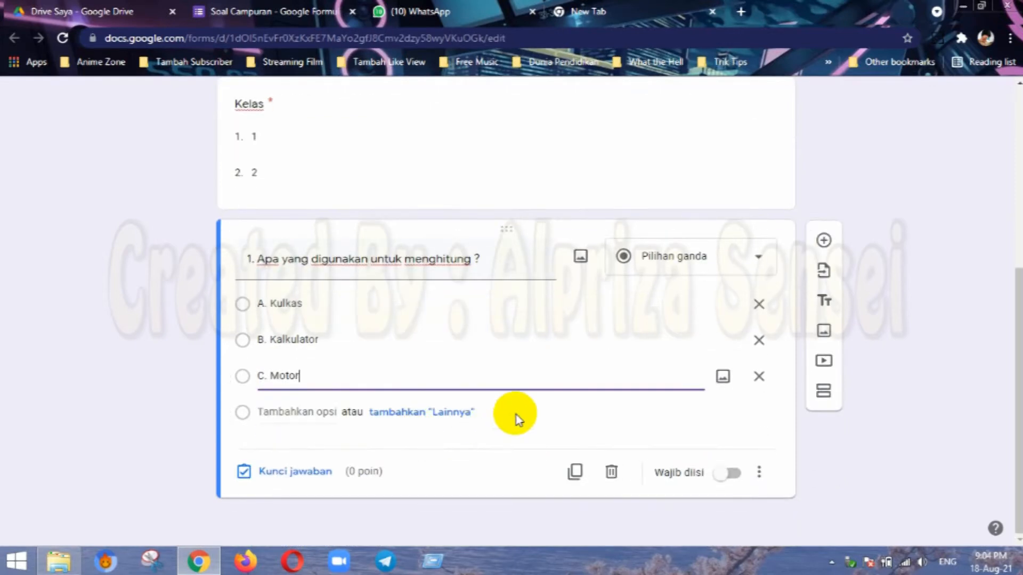
left_click(731, 474)
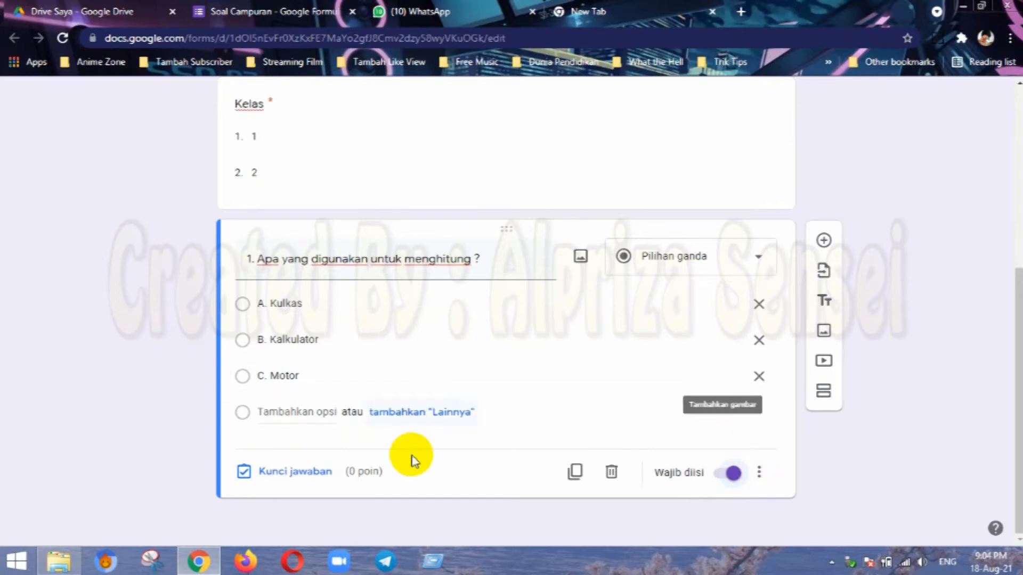
In question 1's answer key, set the score to 10 points and mark B. Kalkulator as the correct answer.
left_click(278, 478)
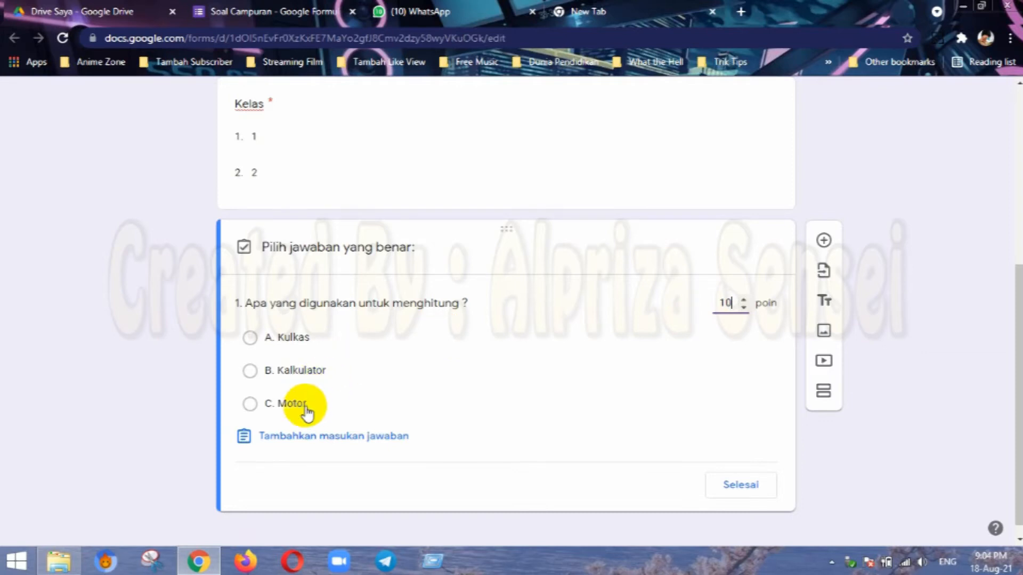
left_click(314, 372)
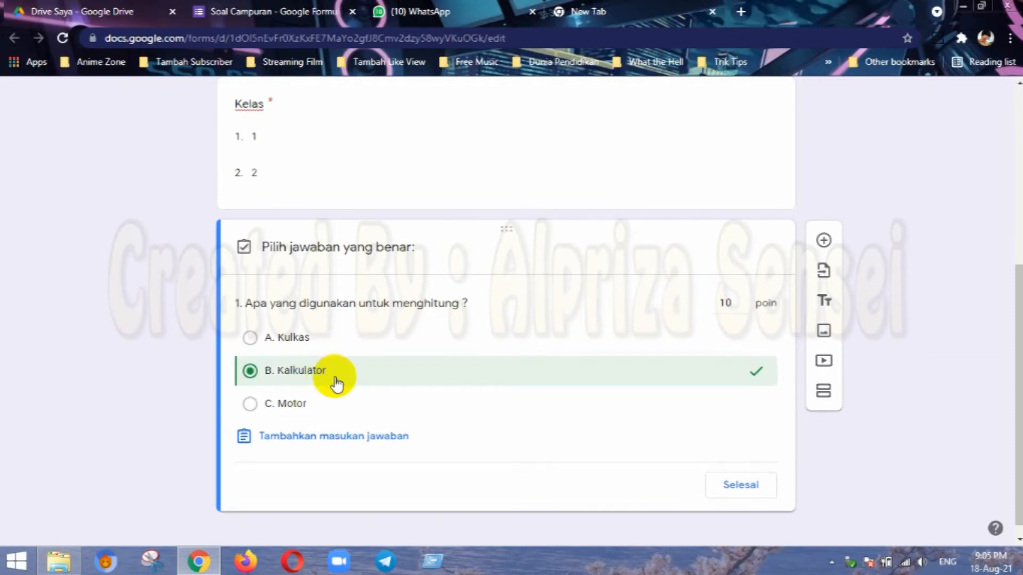
Add answer feedback for incorrect answers to question 1 reading "Sinau mulane... dadi teyeng nggarap".
scroll(599, 399, "down", 1)
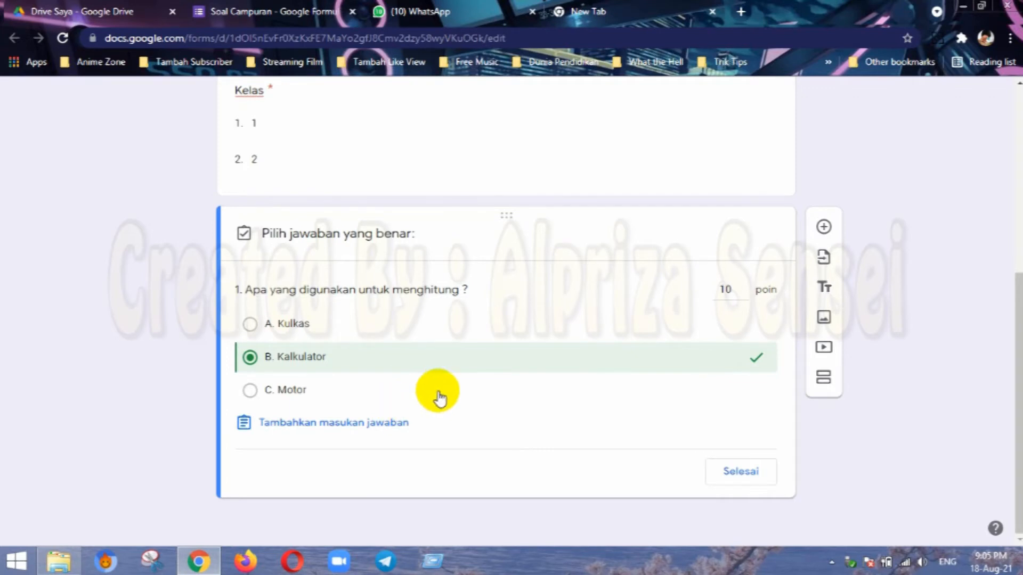
left_click(350, 424)
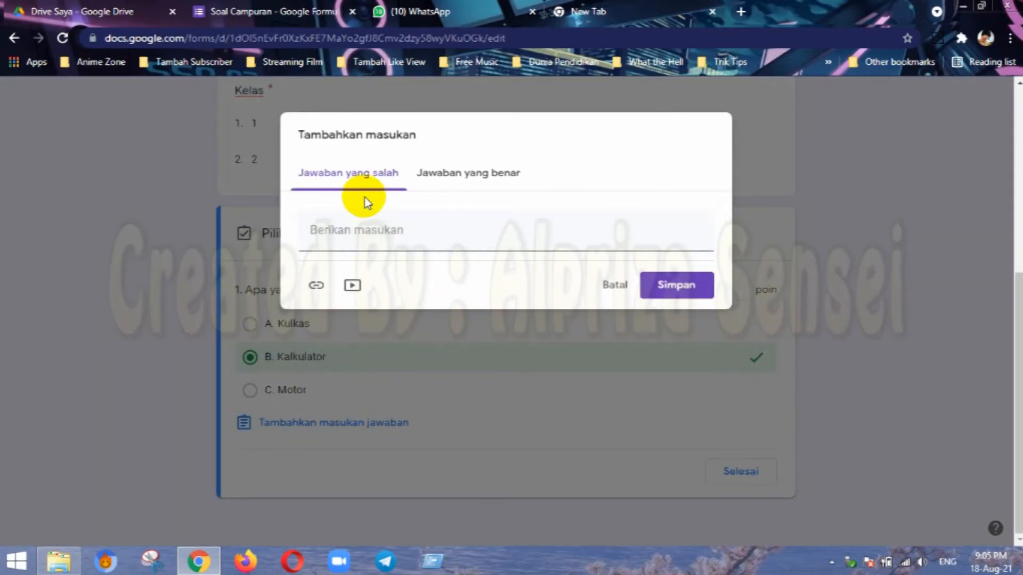
left_click(367, 234)
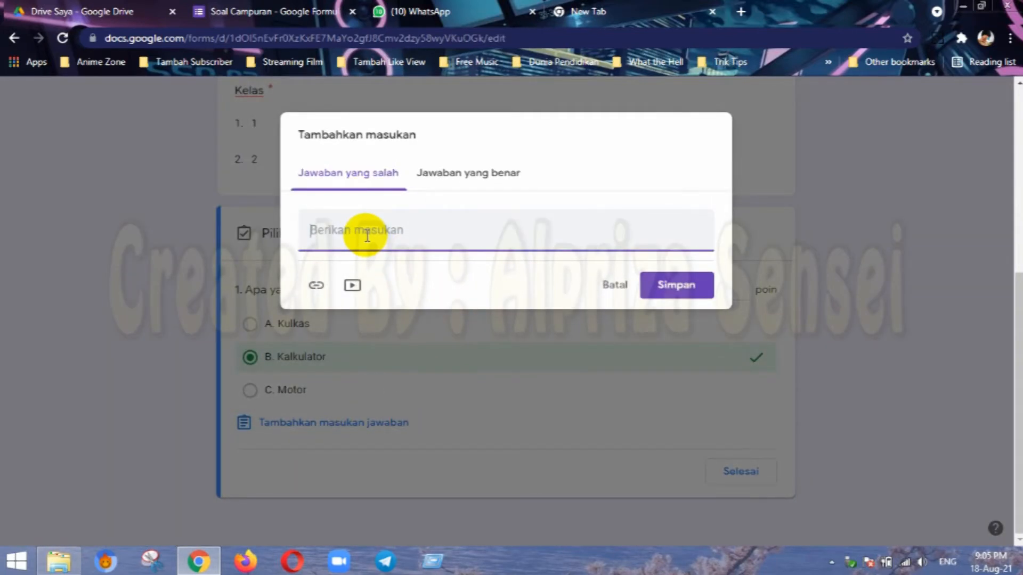
type("Sinau mulane... dadi teyeng nggarap")
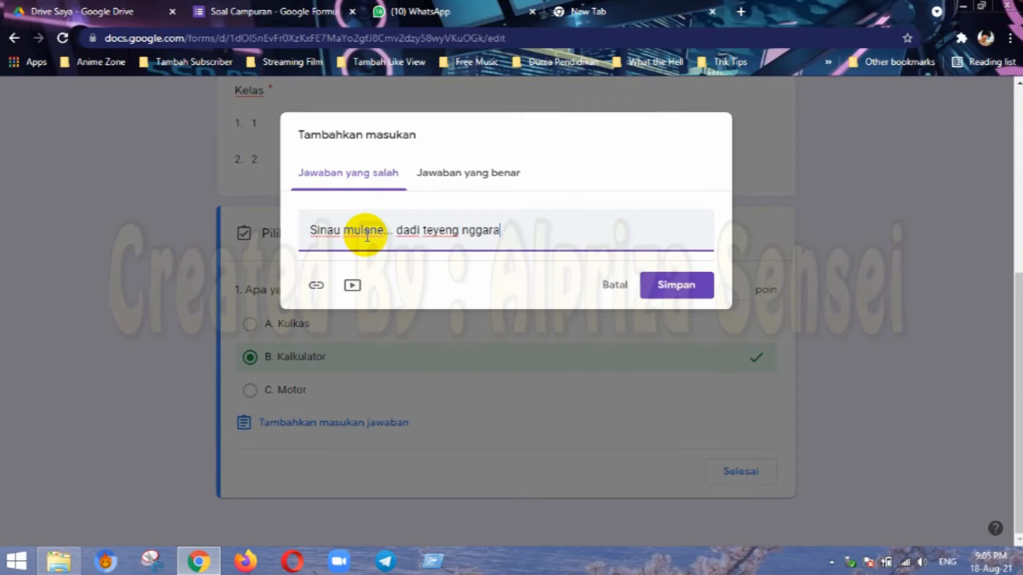
Add the correct-answer feedback "Anda hebat", save the feedback and finish editing the answer key.
left_click(485, 180)
left_click(397, 235)
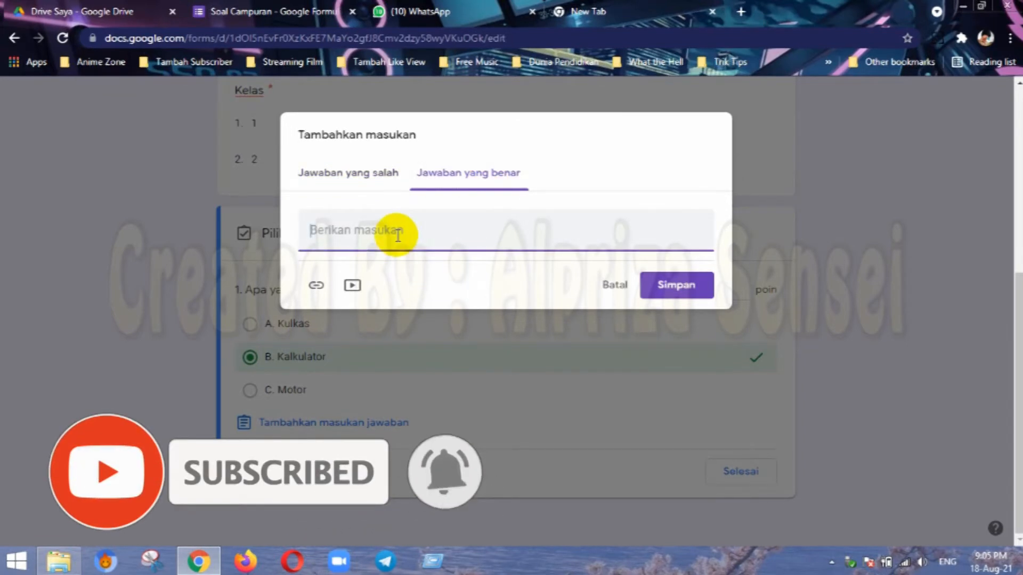
type("Anda heba")
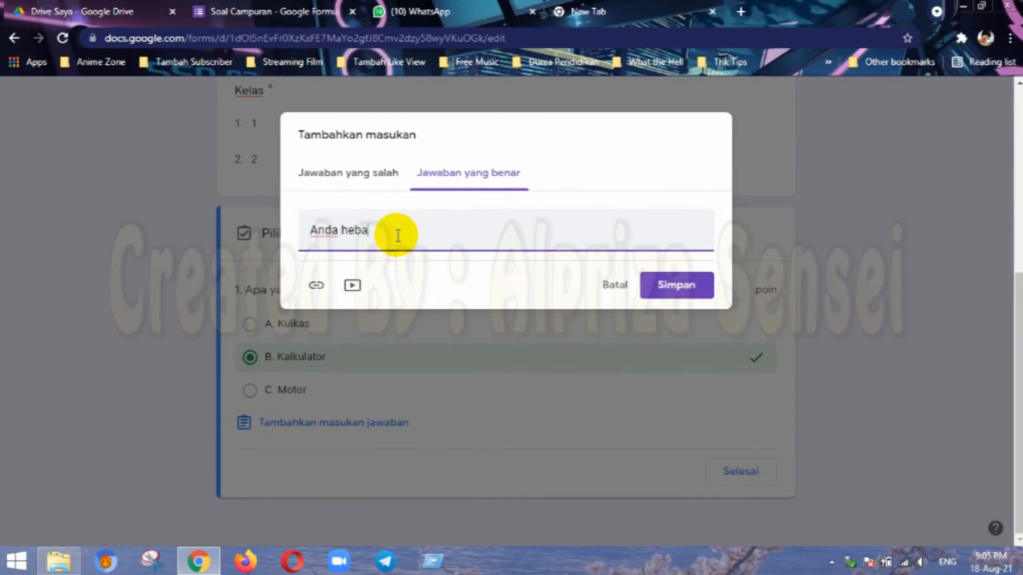
left_click(663, 290)
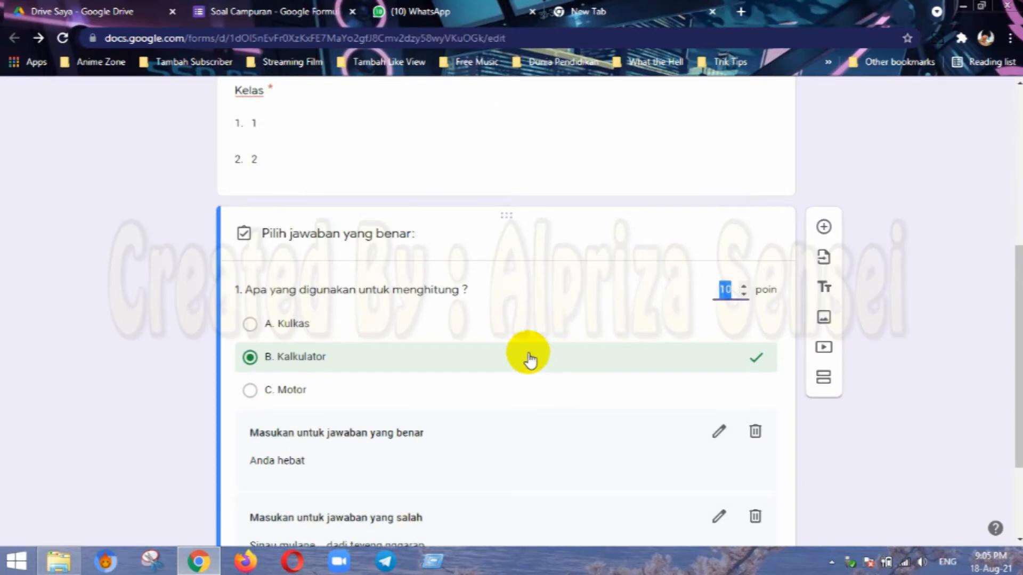
scroll(612, 346, "down", 3)
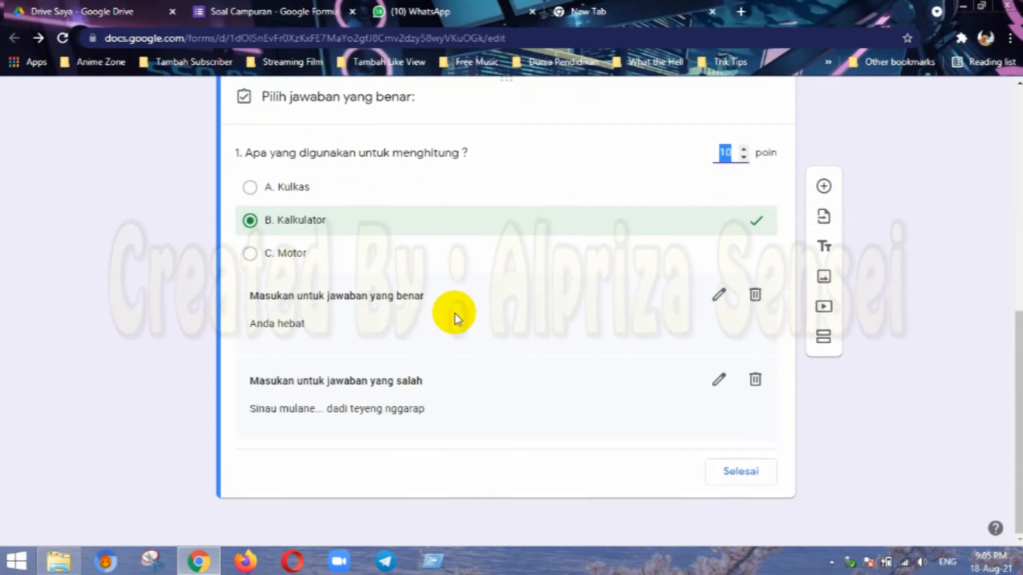
left_click(741, 471)
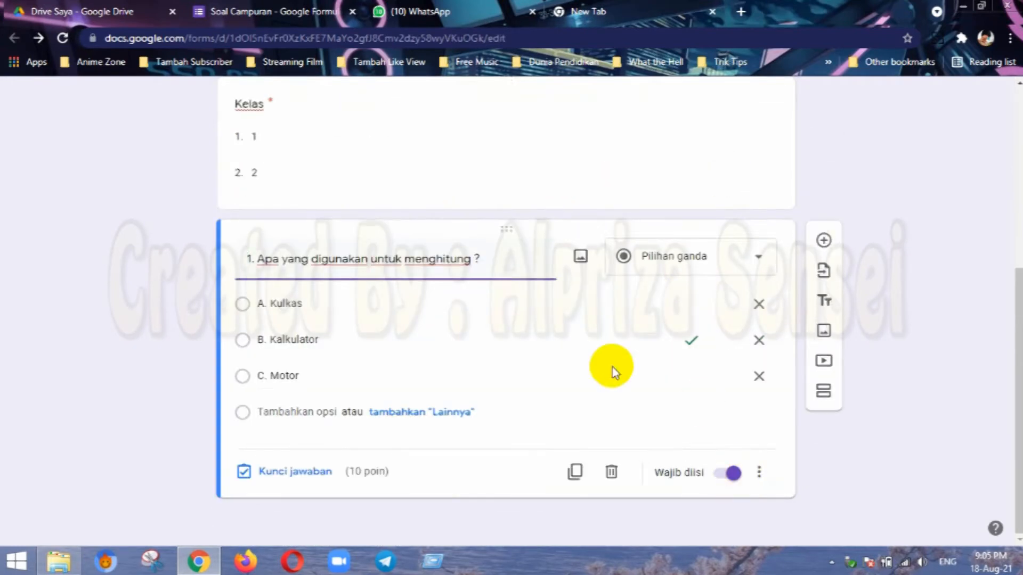
Review the questions built so far and open the form's preview.
scroll(498, 413, "up", 6)
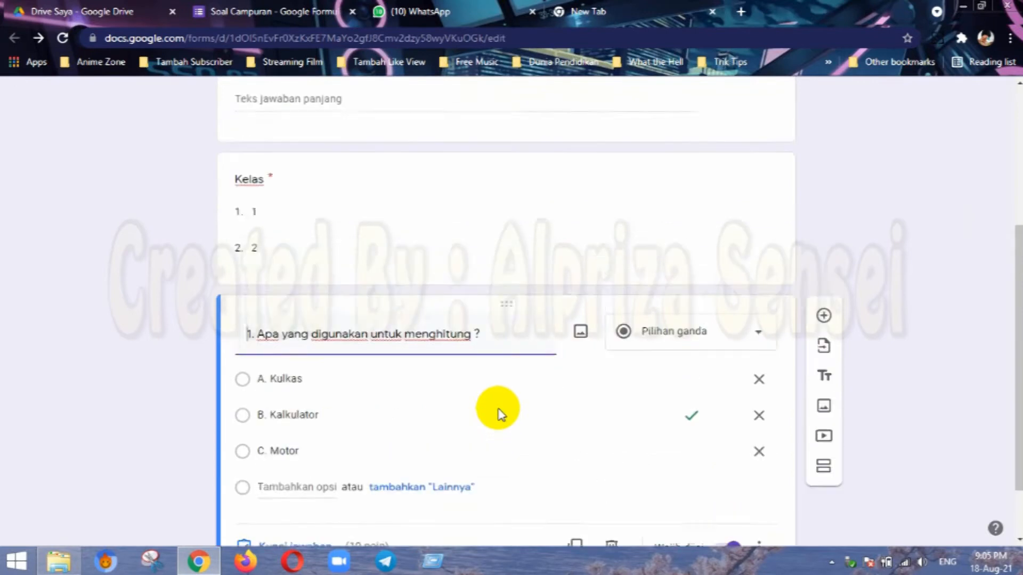
scroll(498, 413, "down", 6)
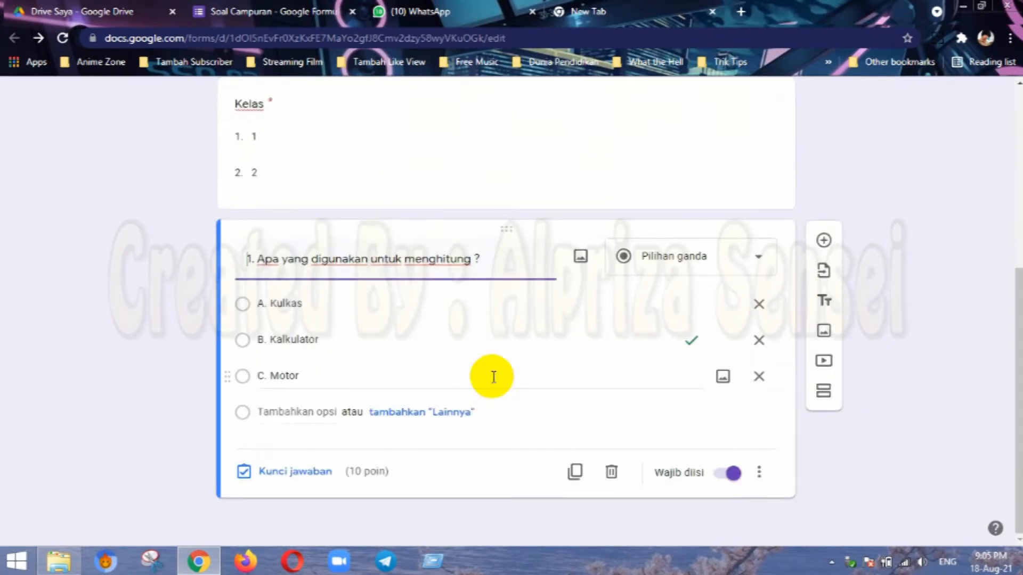
scroll(486, 373, "up", 6)
scroll(364, 226, "down", 5)
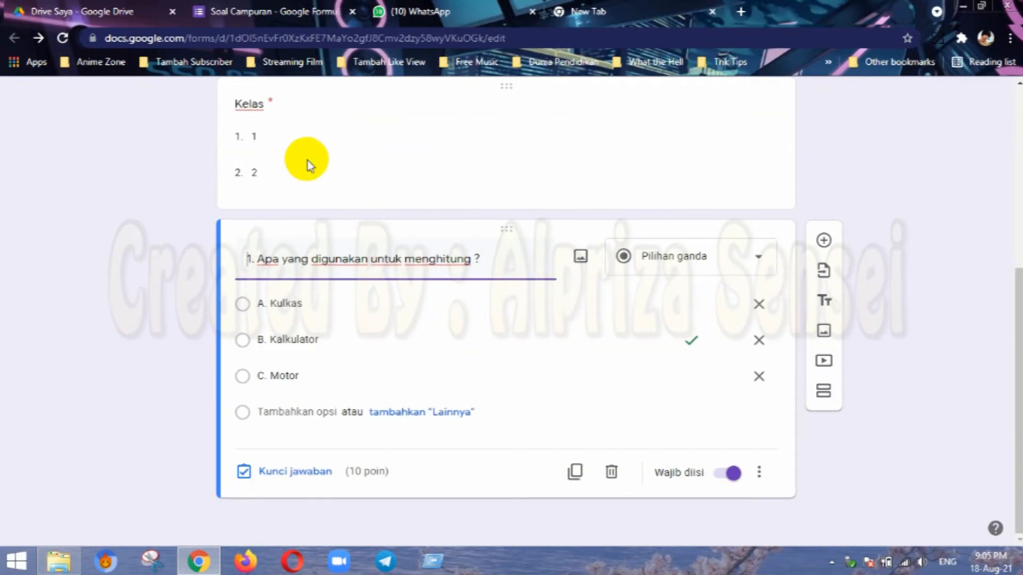
scroll(315, 210, "up", 4)
scroll(311, 235, "down", 4)
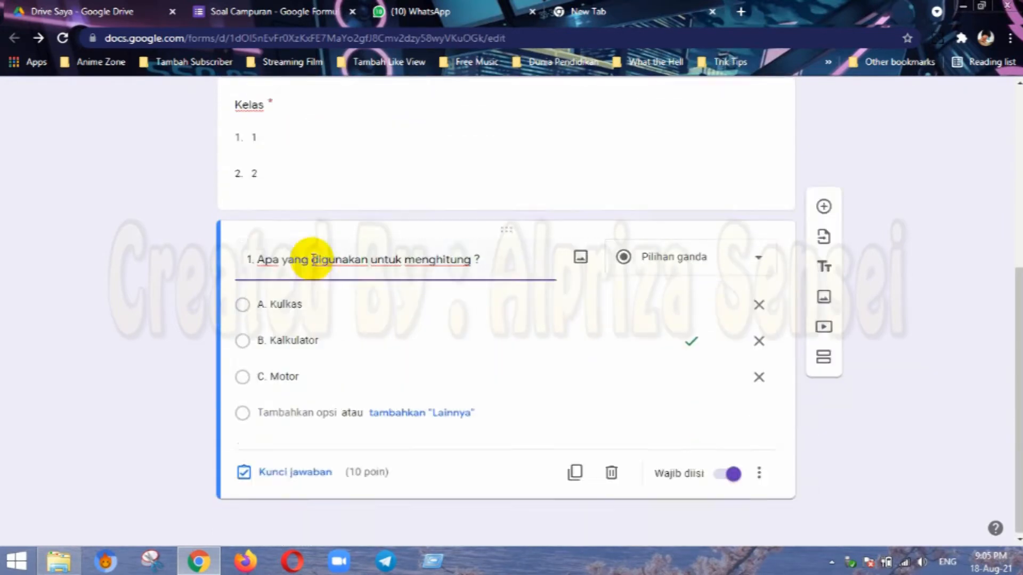
scroll(624, 261, "up", 6)
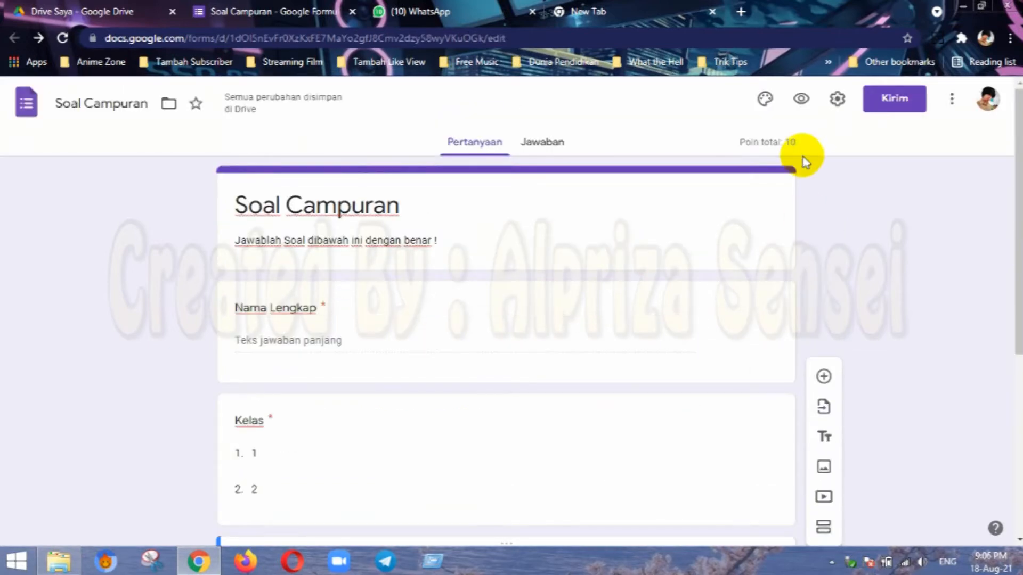
left_click(802, 101)
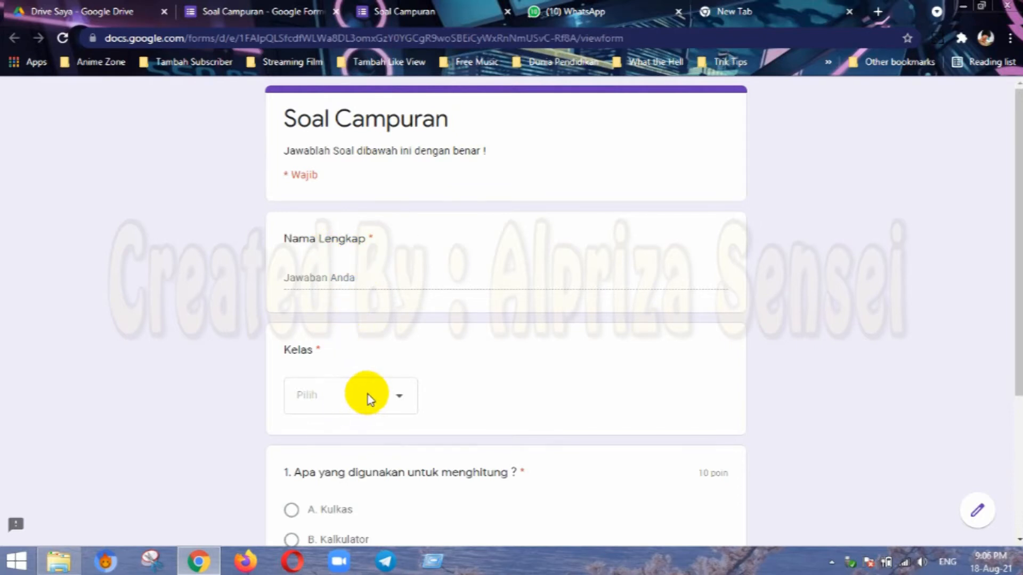
Examine the previewed form, including the Kelas drop-down choices, the required fields and question 1.
scroll(400, 357, "down", 1)
left_click(387, 319)
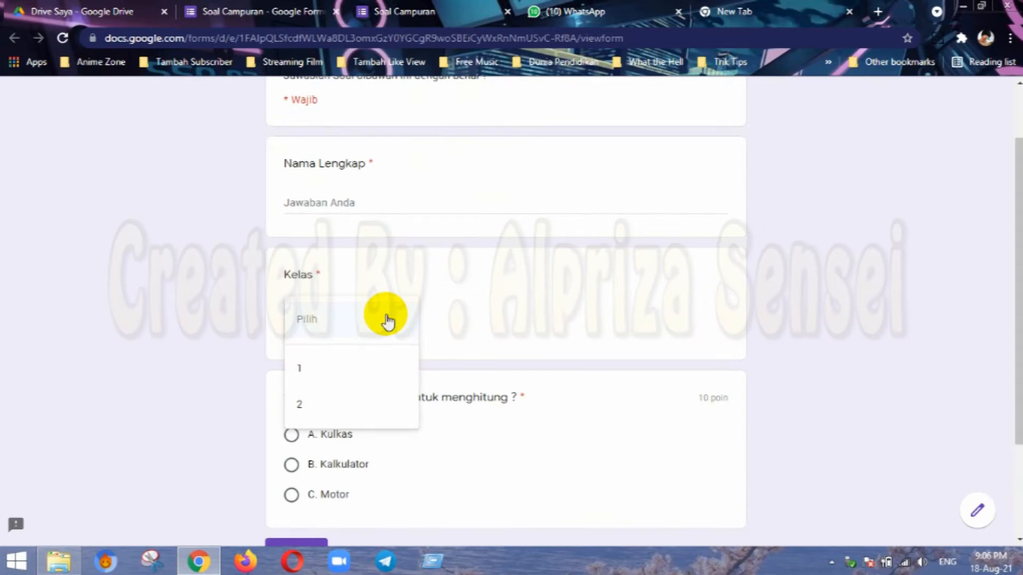
left_click(548, 290)
left_click(365, 198)
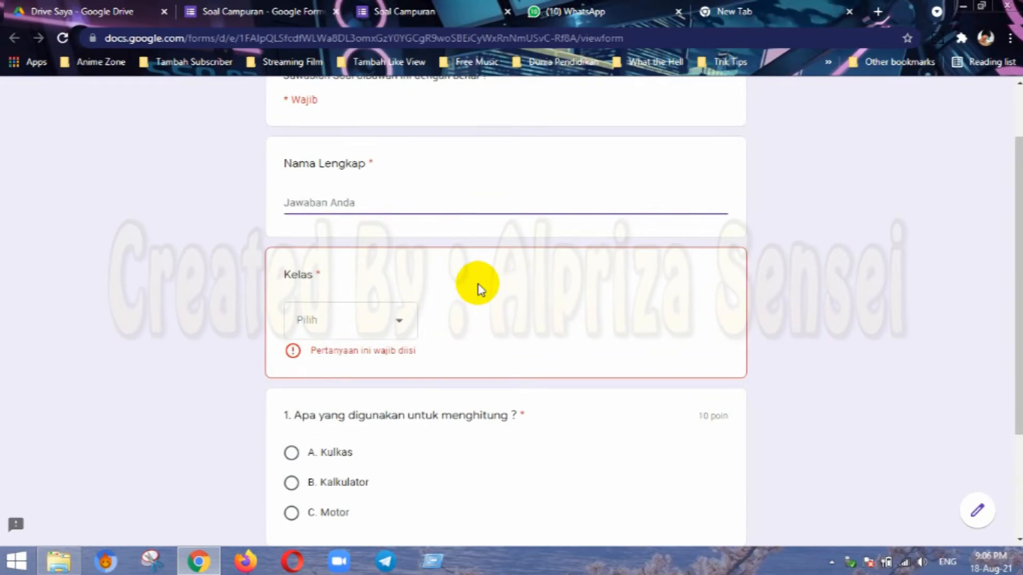
scroll(471, 312, "down", 2)
scroll(485, 219, "up", 1)
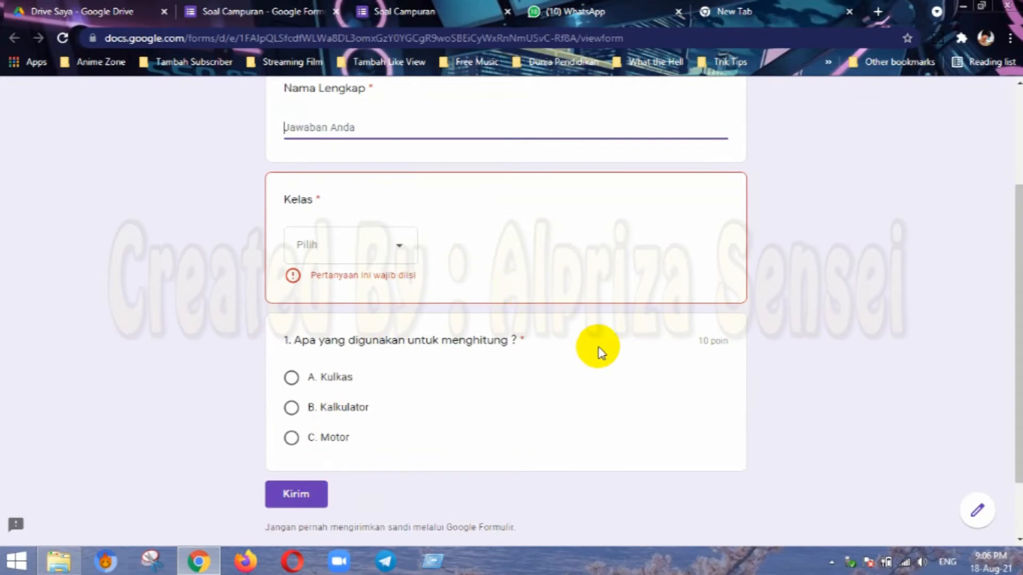
scroll(594, 349, "up", 1)
scroll(590, 354, "up", 2)
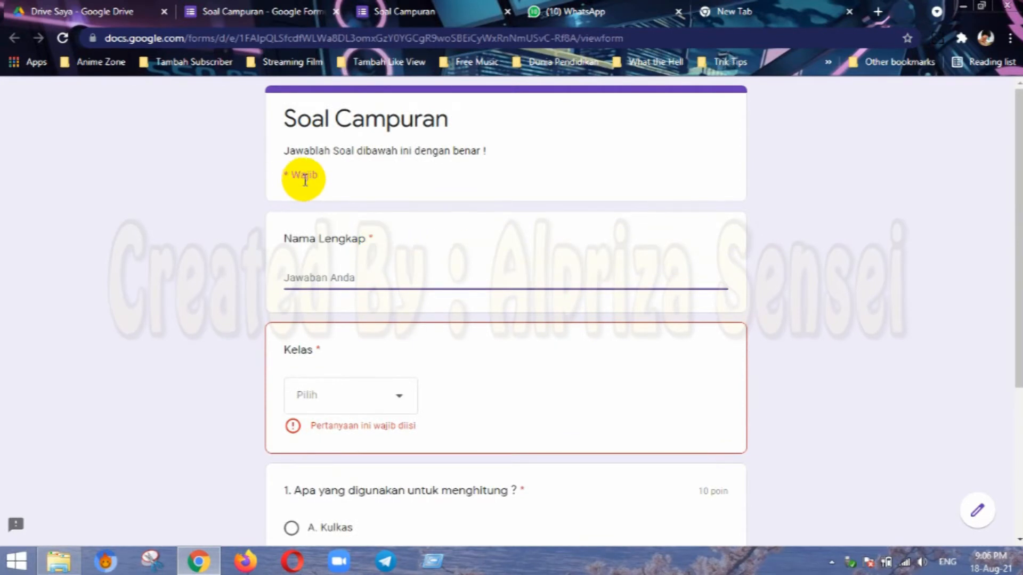
Submit a test response with A as Nama Lengkap, 1 as Kelas and A. Kulkas as the answer to question 1.
scroll(423, 259, "down", 1)
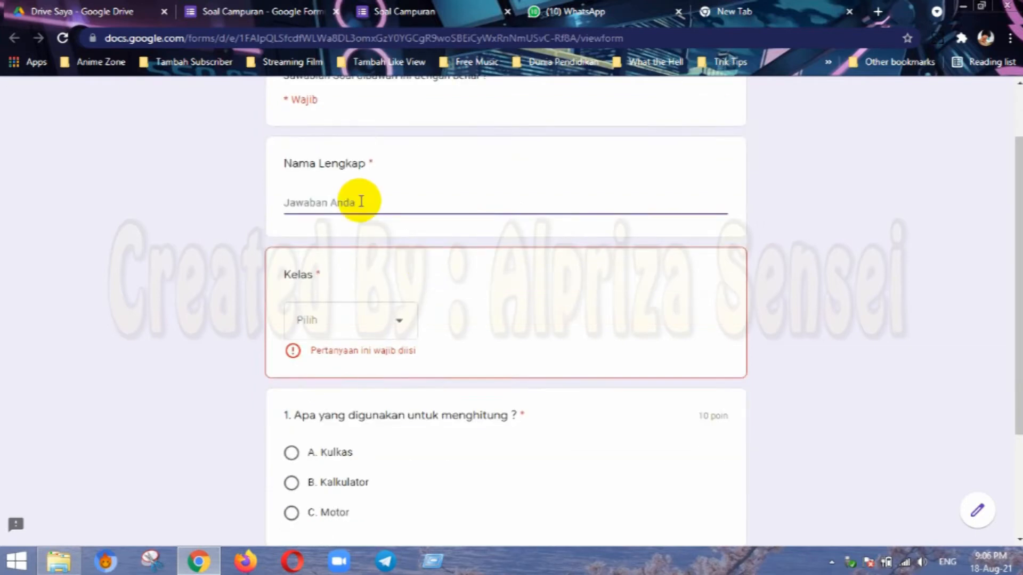
type("A")
left_click(343, 320)
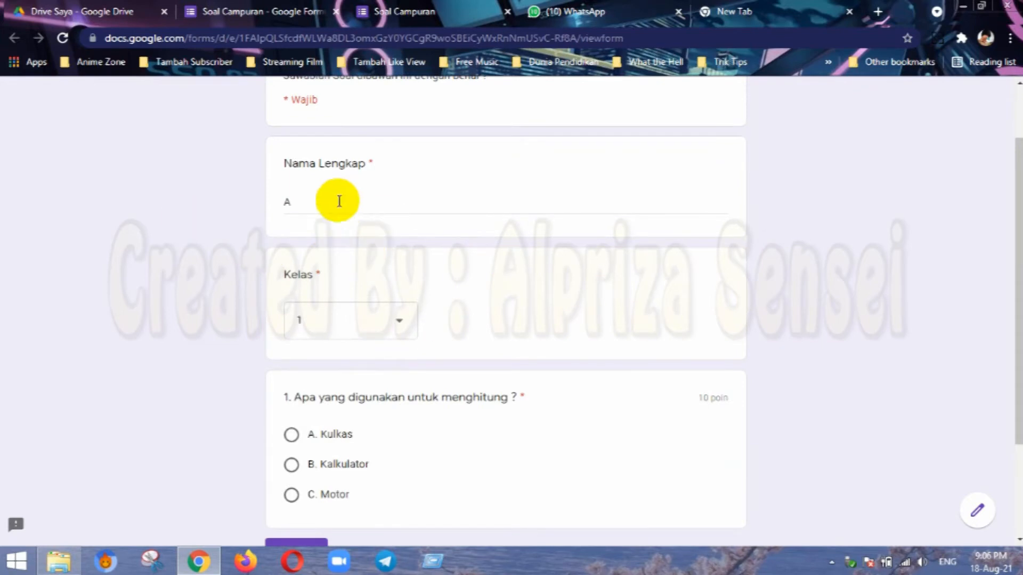
scroll(376, 297, "down", 3)
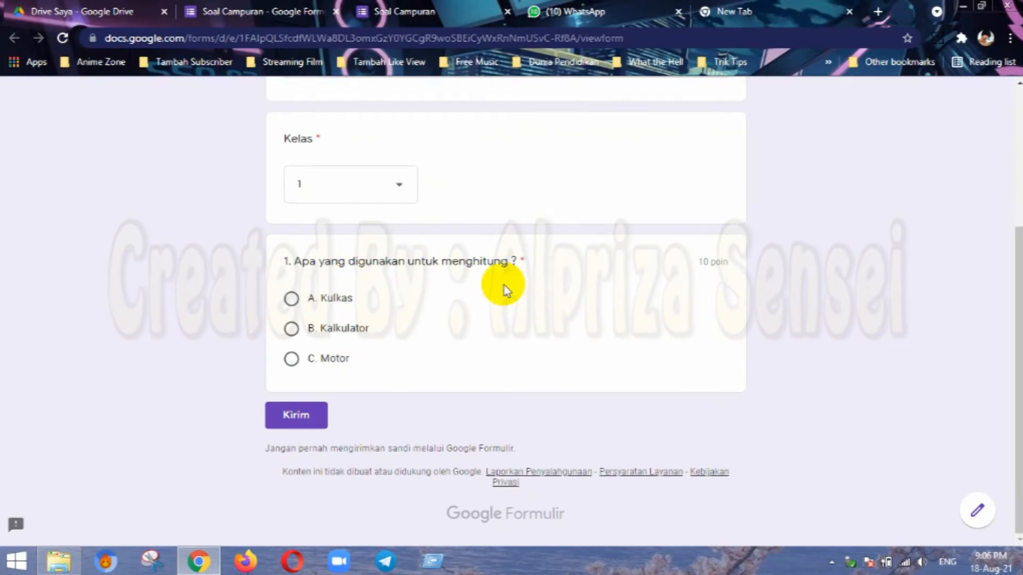
left_click(292, 299)
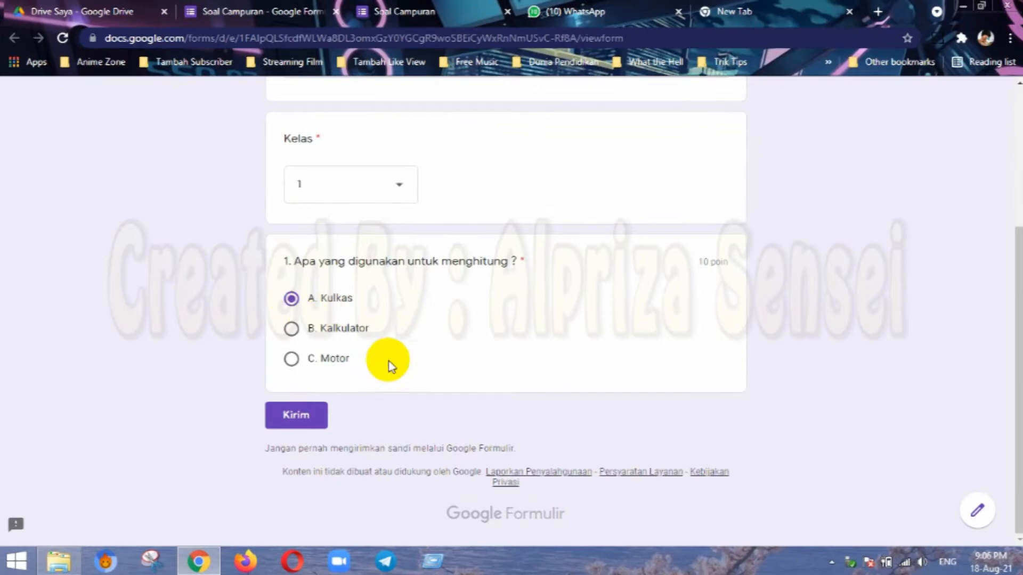
left_click(315, 423)
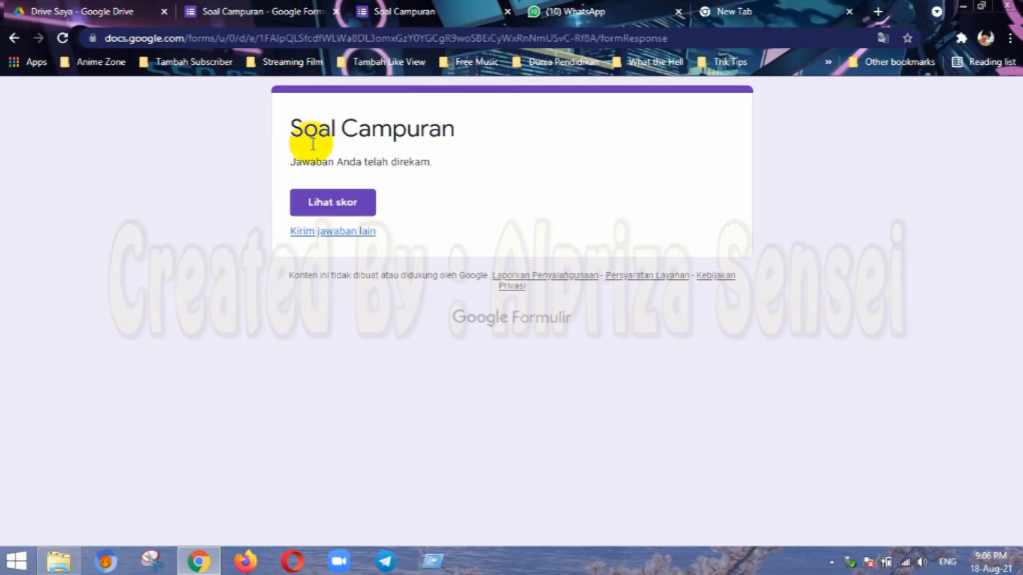
View the score of the test response and check the correct answer and feedback shown for question 1.
left_click(332, 204)
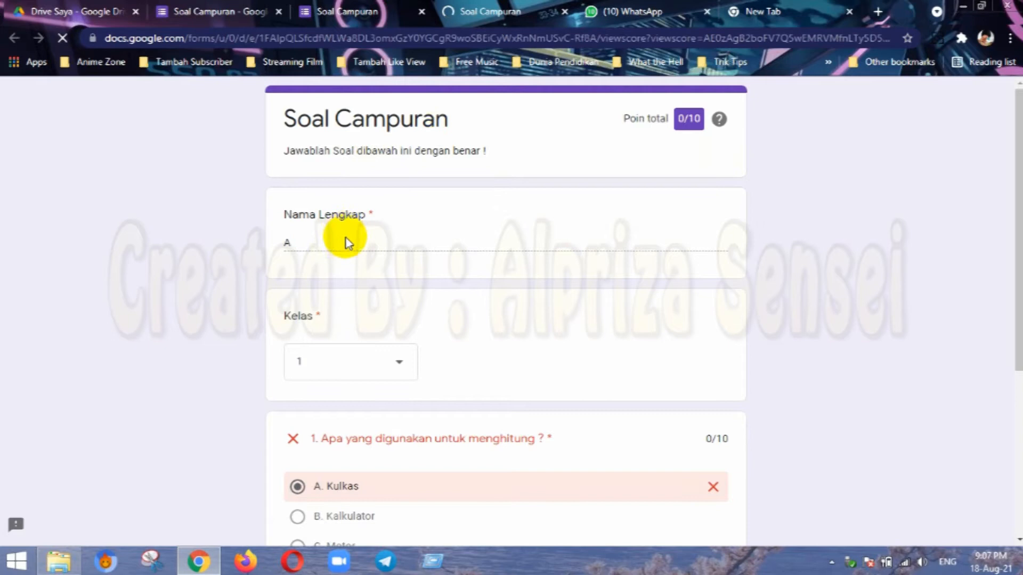
scroll(359, 304, "down", 5)
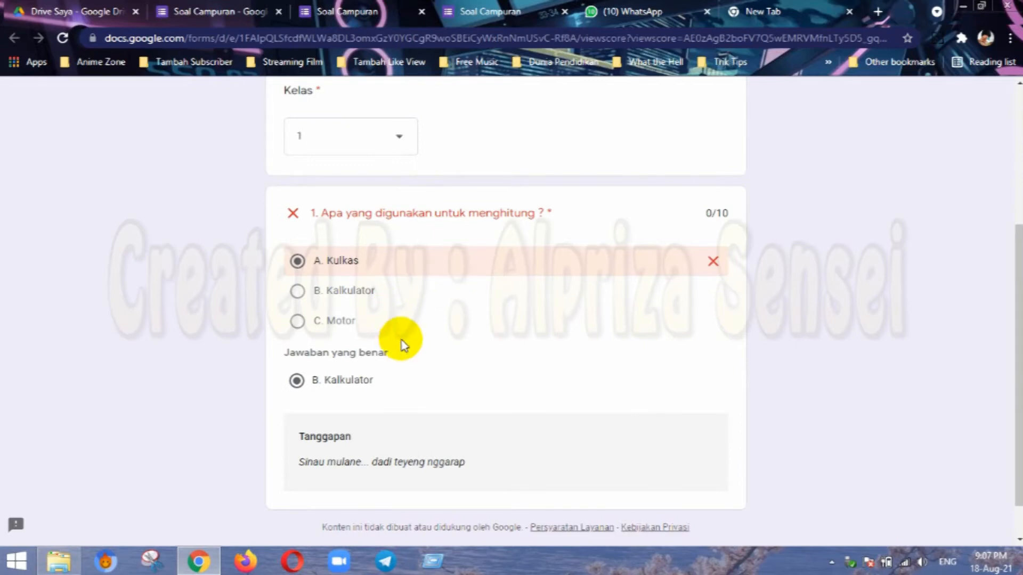
scroll(352, 350, "down", 1)
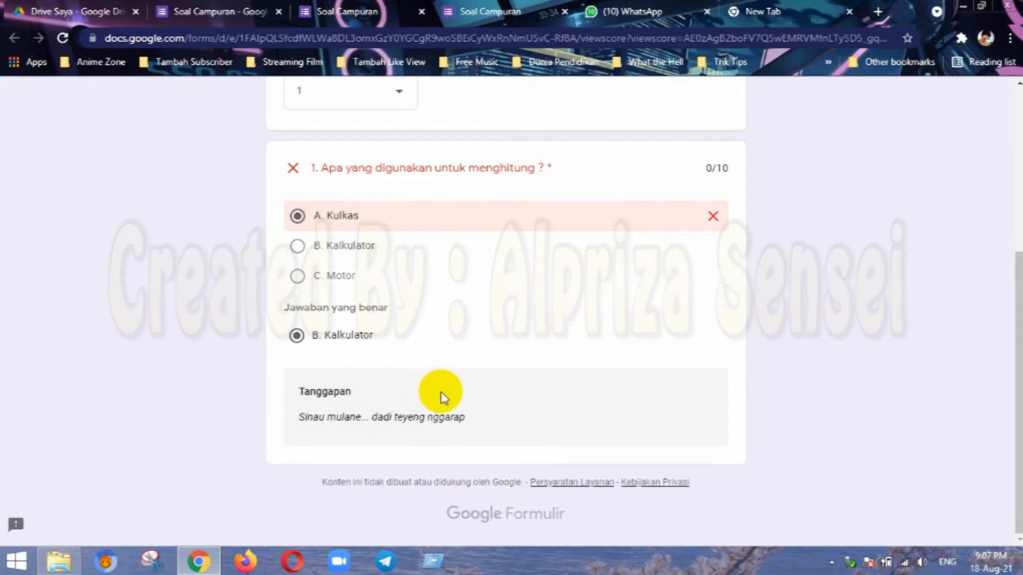
Review the scored test response, from the total points and identity fields to question 1's correct answer and feedback.
scroll(446, 393, "up", 5)
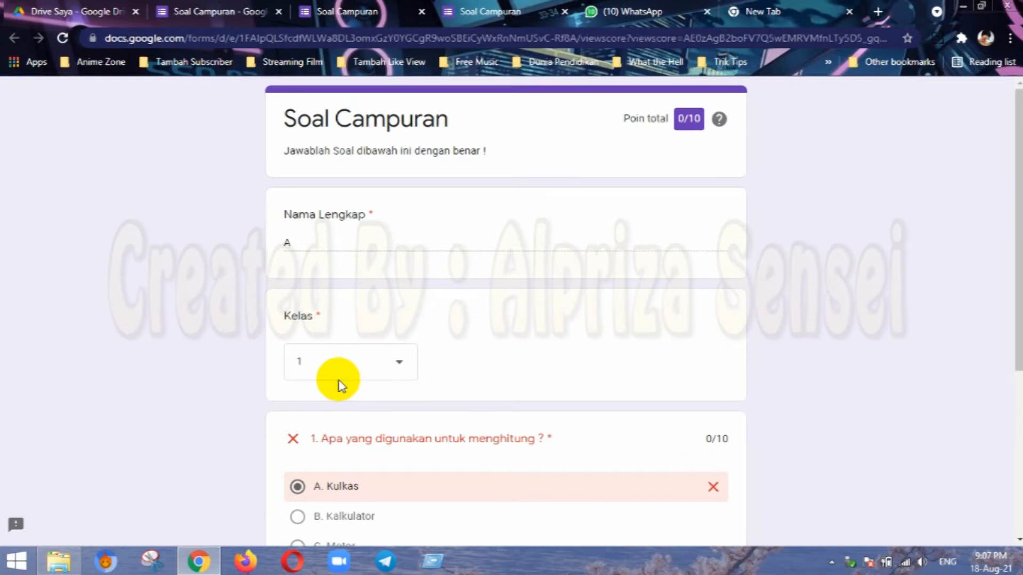
scroll(338, 382, "down", 1)
scroll(349, 264, "up", 1)
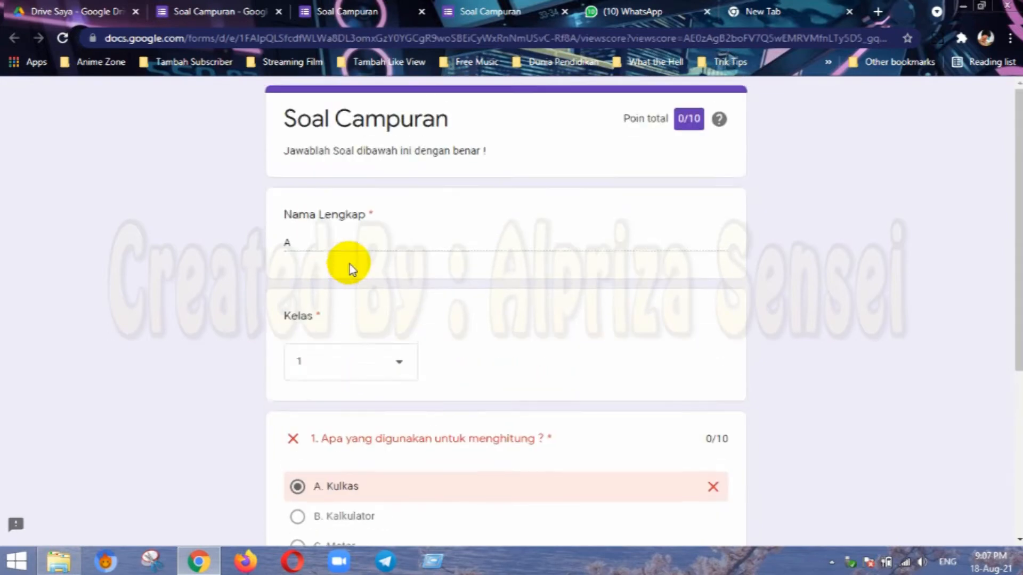
scroll(317, 361, "down", 2)
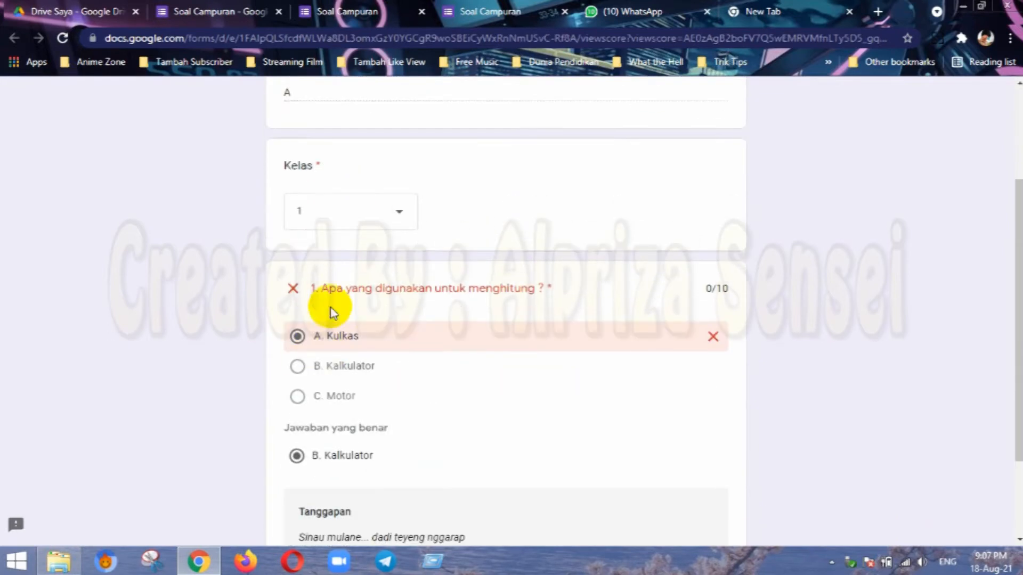
scroll(408, 251, "up", 2)
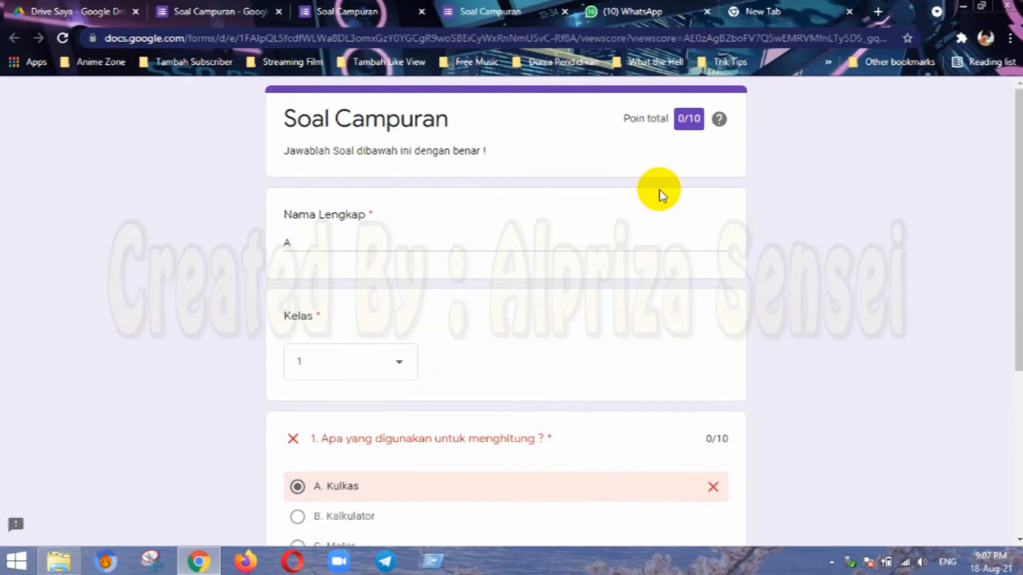
scroll(494, 365, "down", 4)
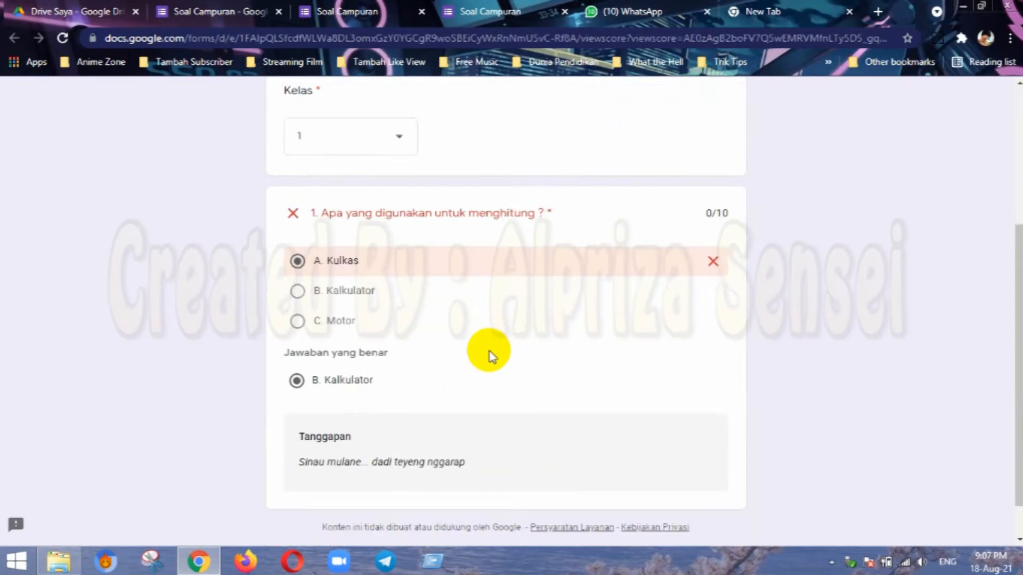
scroll(489, 353, "up", 4)
Close the response confirmation and score pages and return to the form editor.
left_click(350, 7)
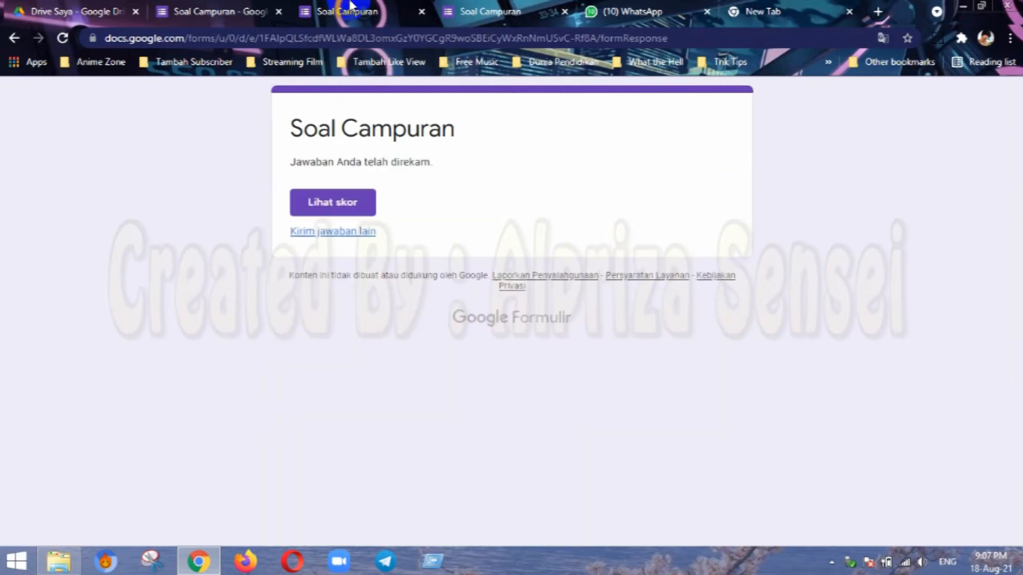
left_click(421, 11)
left_click(420, 12)
left_click(264, 10)
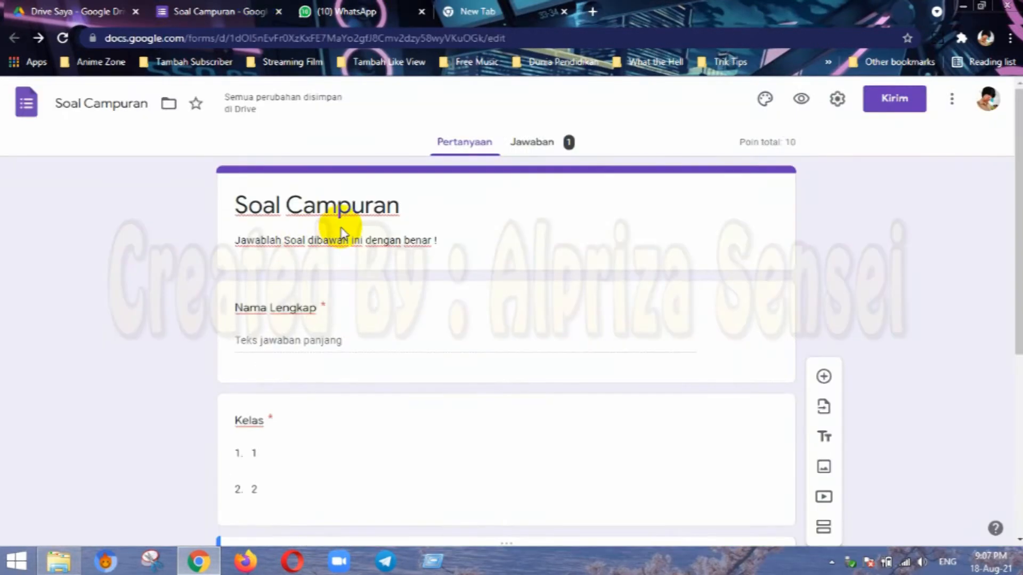
Add a new section directly after the Kelas question so that question 1 falls in section 2.
scroll(386, 368, "down", 6)
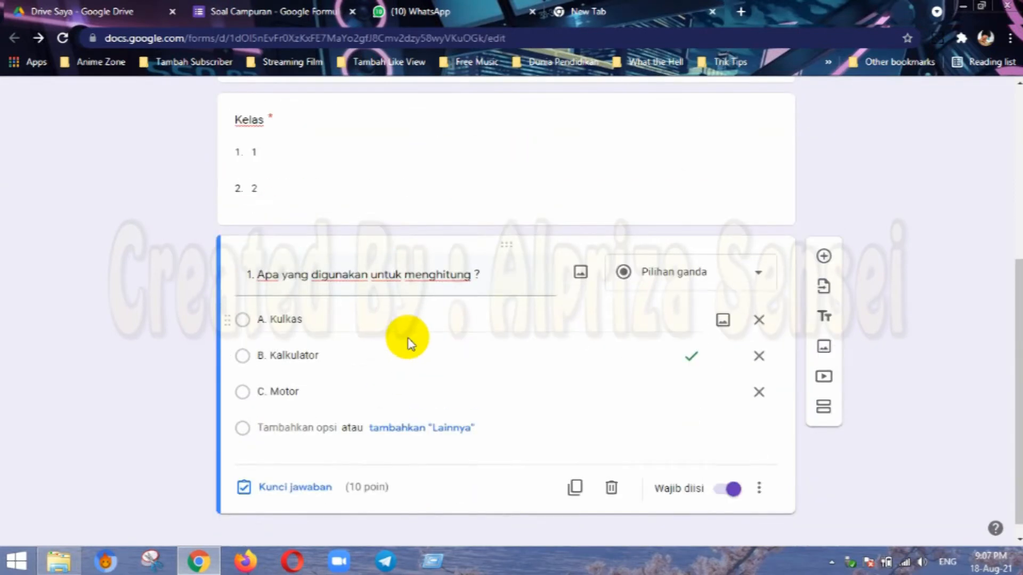
scroll(501, 213, "up", 3)
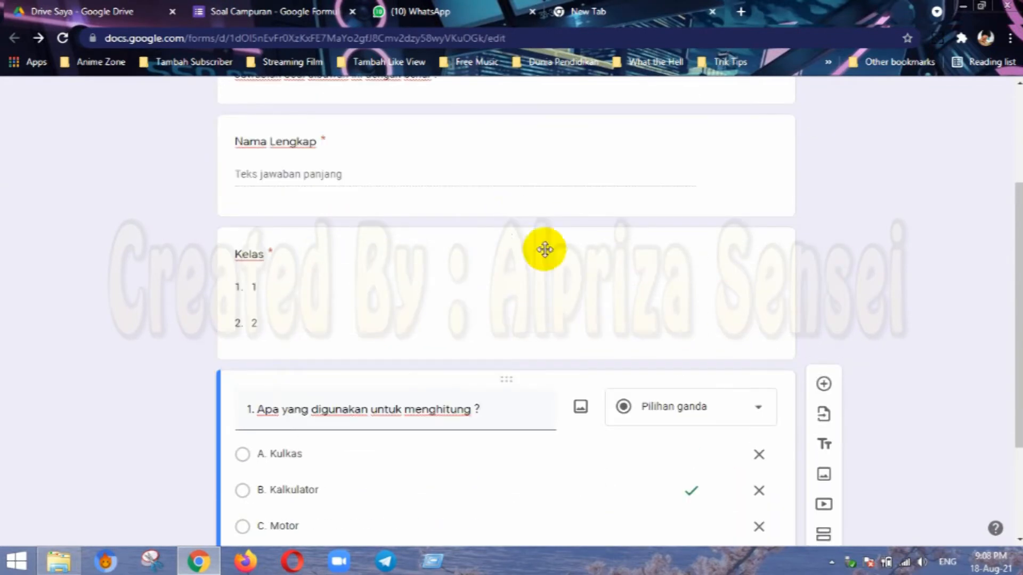
left_click(437, 299)
scroll(639, 292, "down", 3)
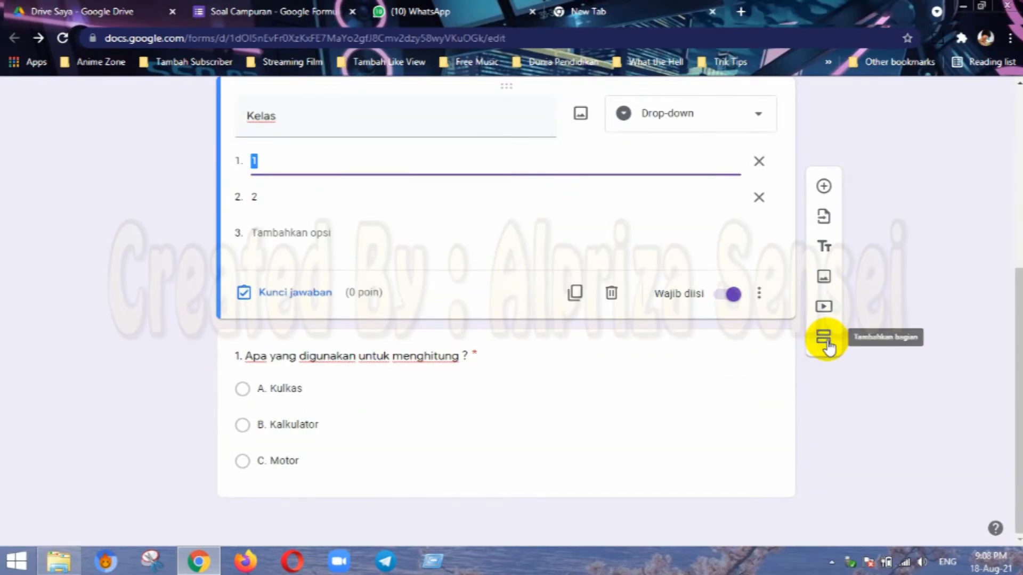
left_click(825, 340)
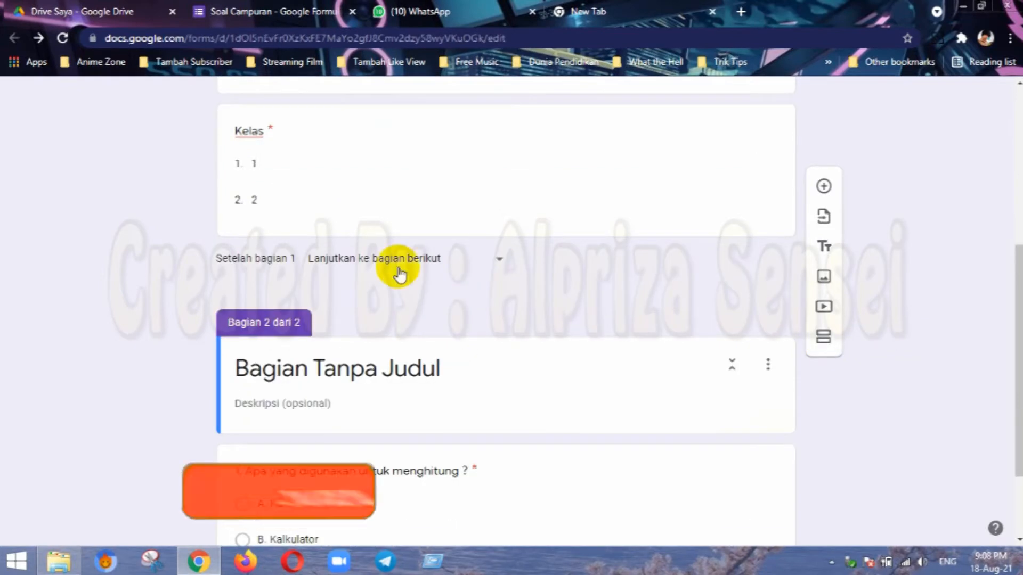
Title the second section "Mulai Menjawab Soal".
left_click(335, 367)
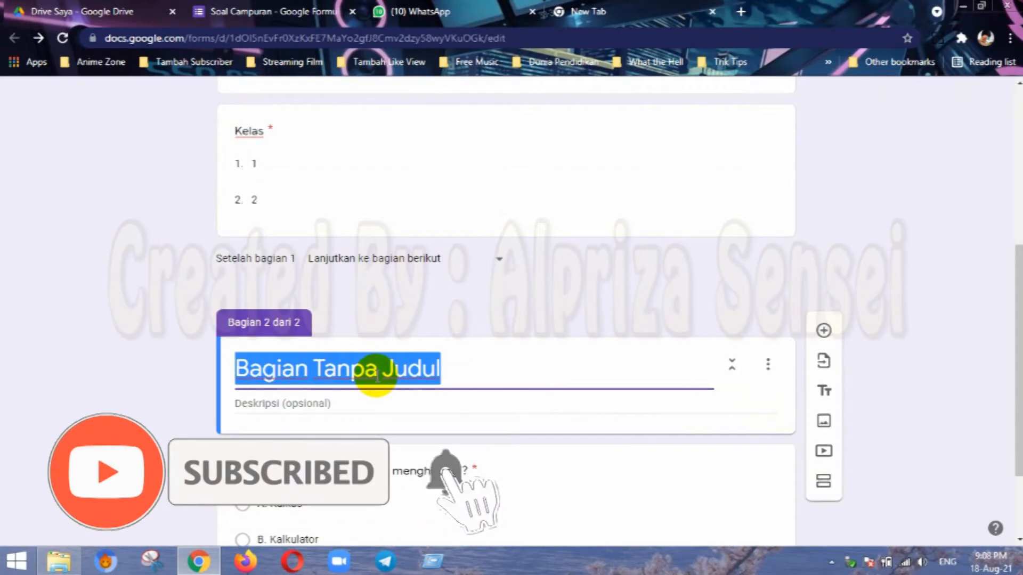
type("Mulai")
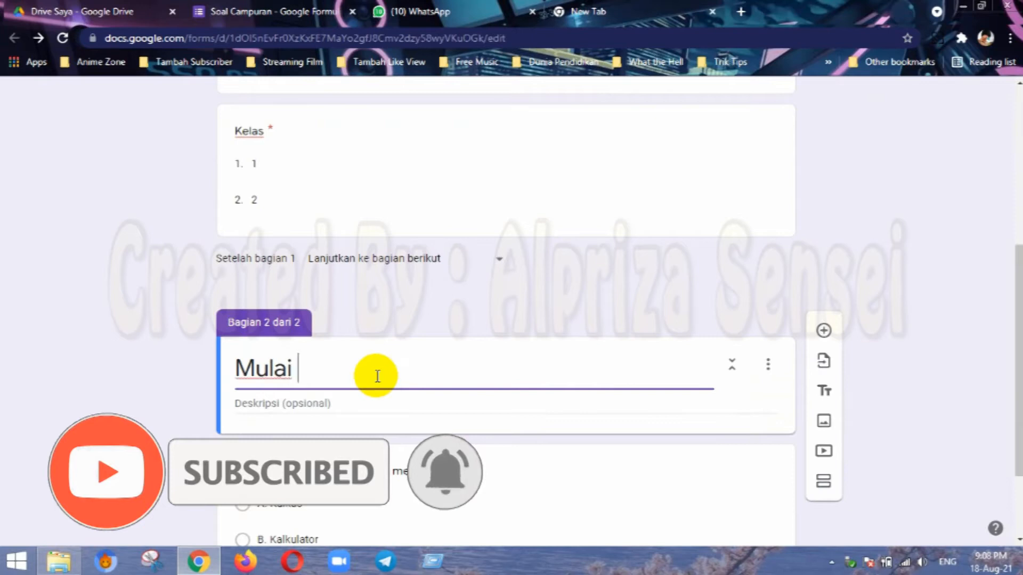
type(" Menjawab Soal")
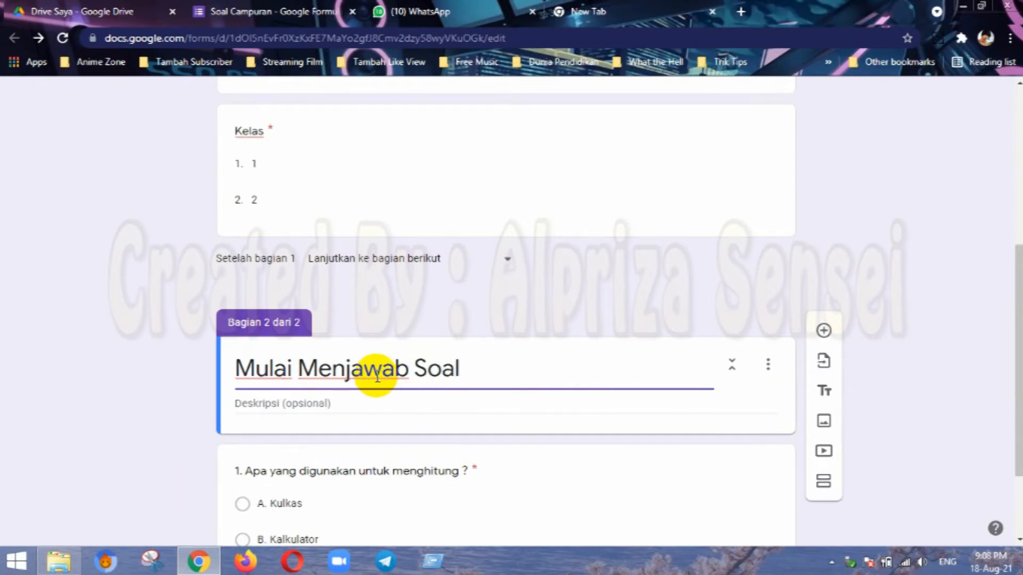
scroll(384, 381, "down", 1)
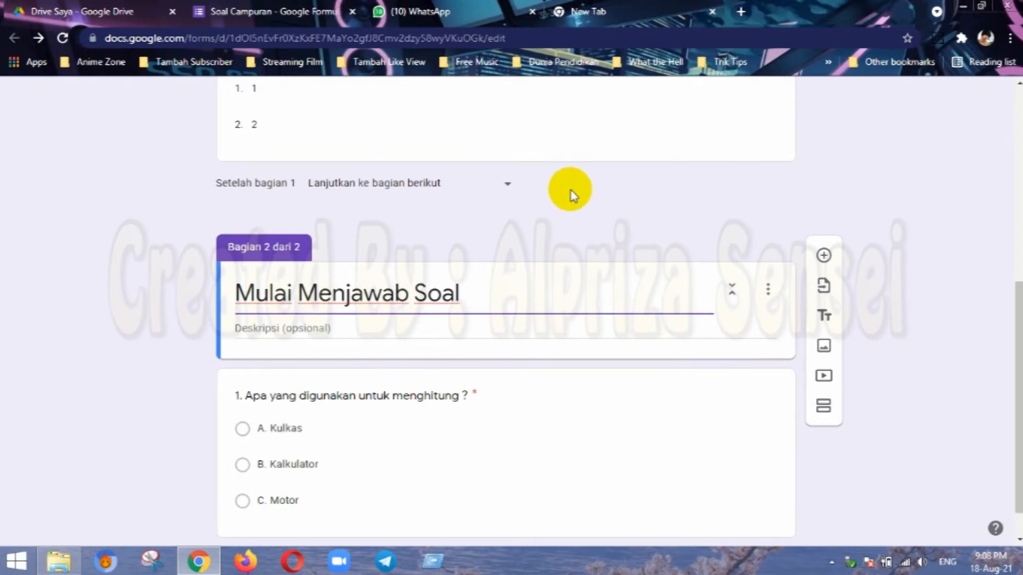
Preview the form and complete its first section with A as Nama Lengkap and 1 as Kelas, continuing to the next section.
scroll(703, 206, "up", 7)
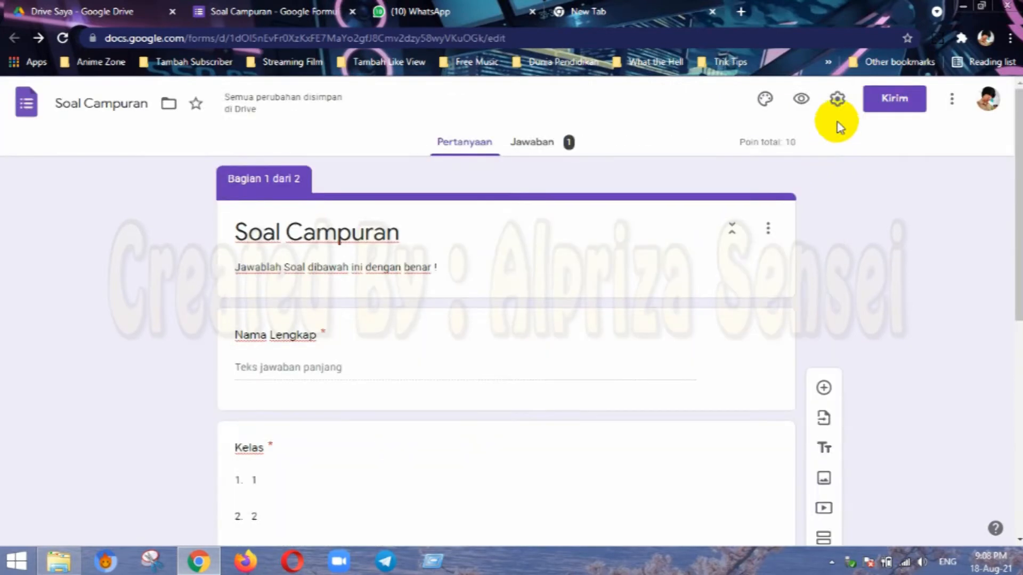
left_click(802, 100)
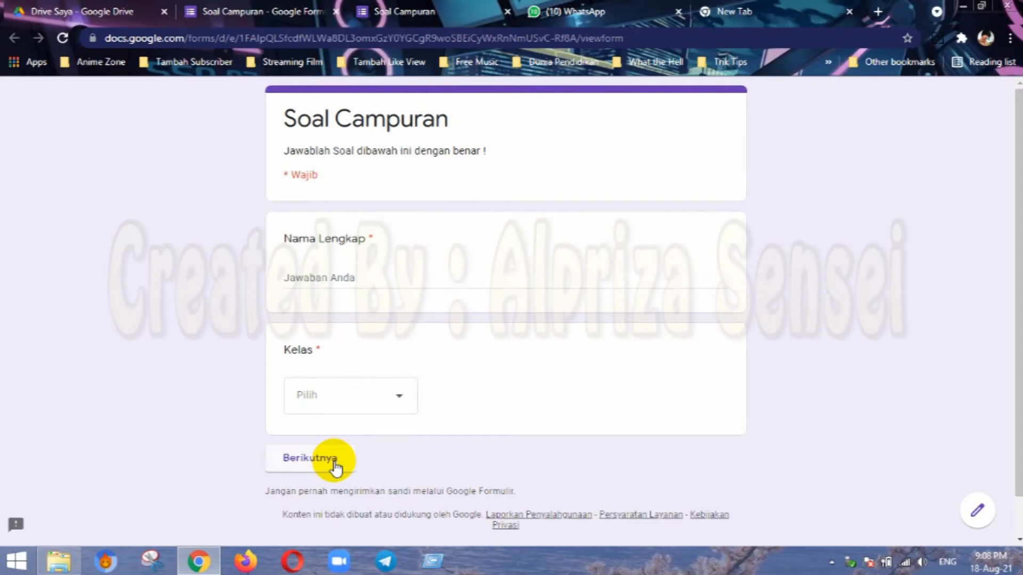
left_click(305, 275)
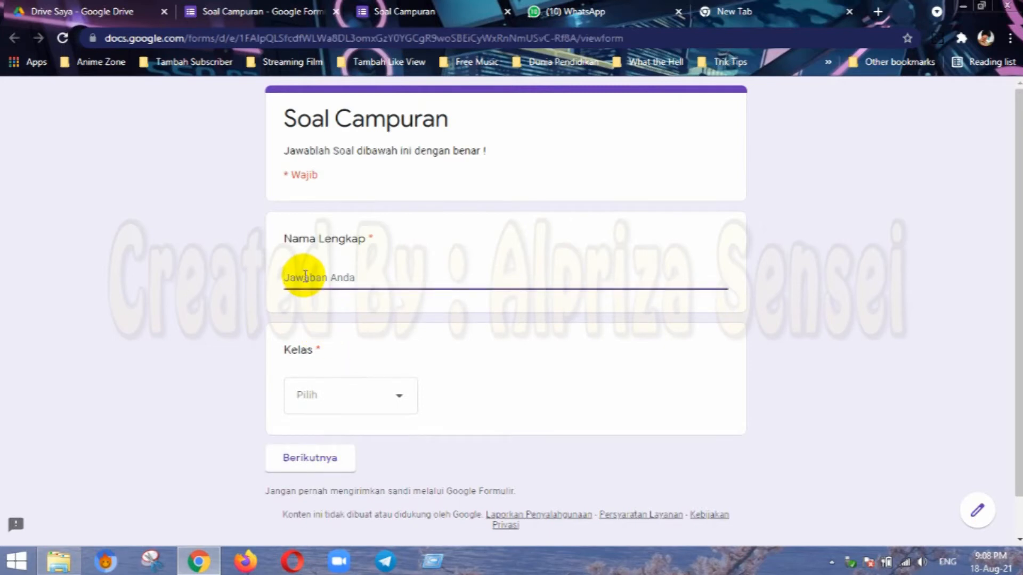
type("A")
left_click(321, 396)
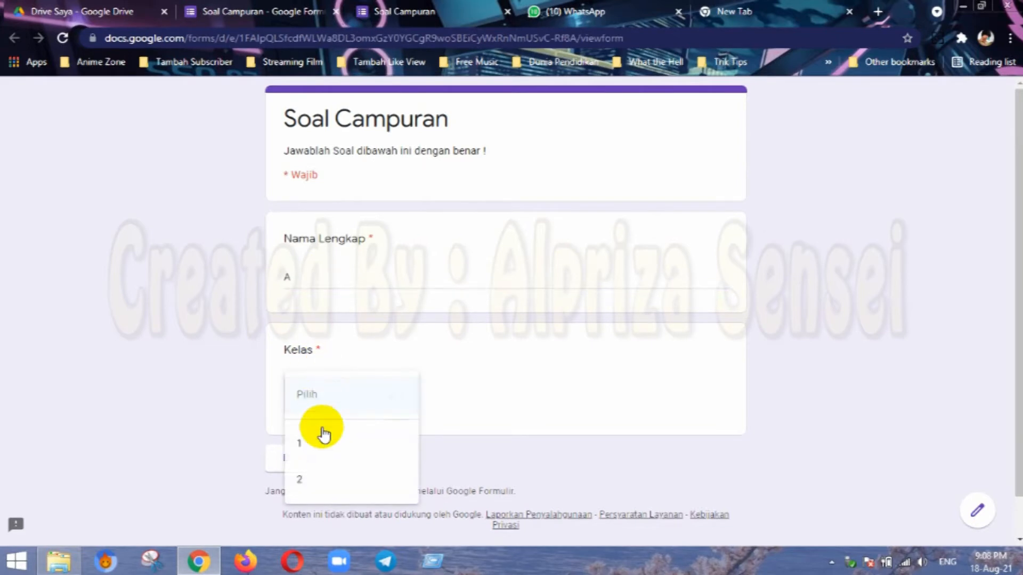
left_click(326, 447)
left_click(324, 459)
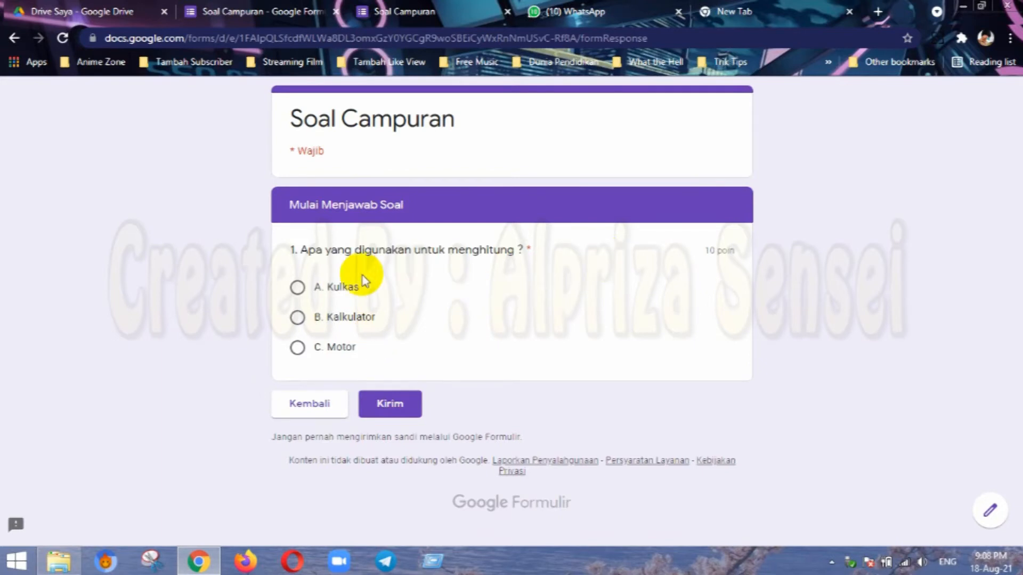
Submit the test response with B. Kalkulator as the answer to question 1 and open its score.
left_click(297, 318)
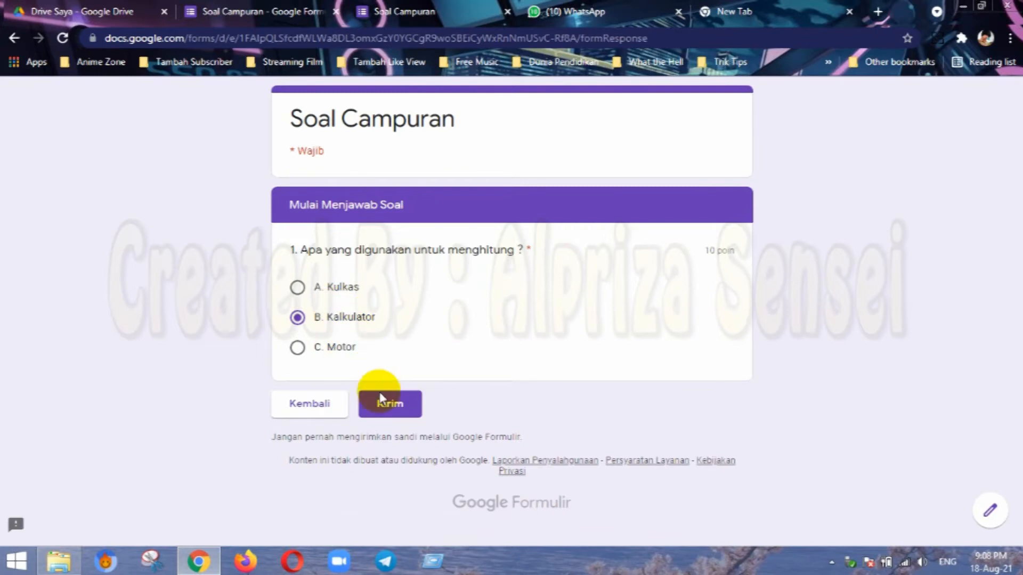
left_click(387, 409)
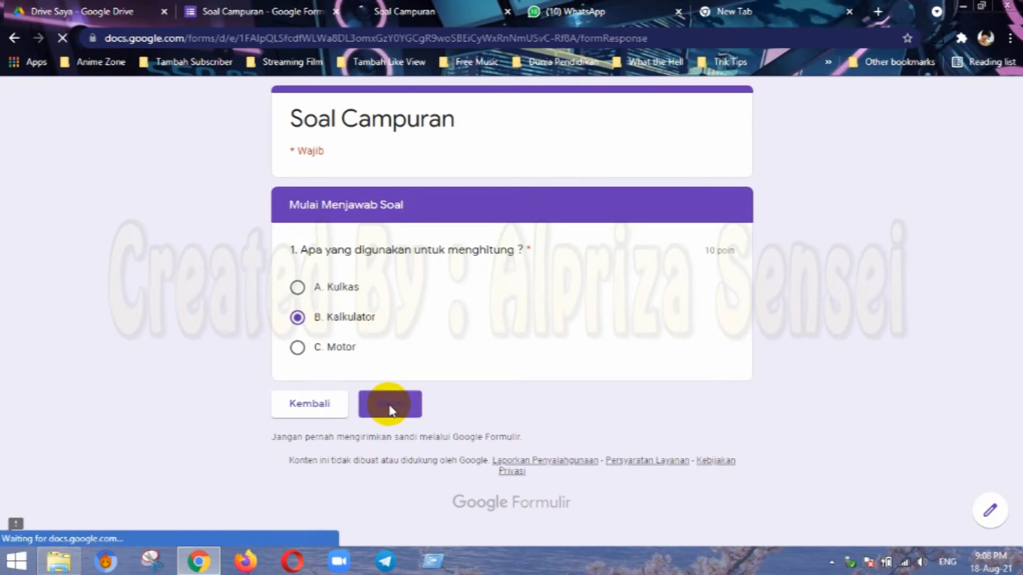
left_click(341, 203)
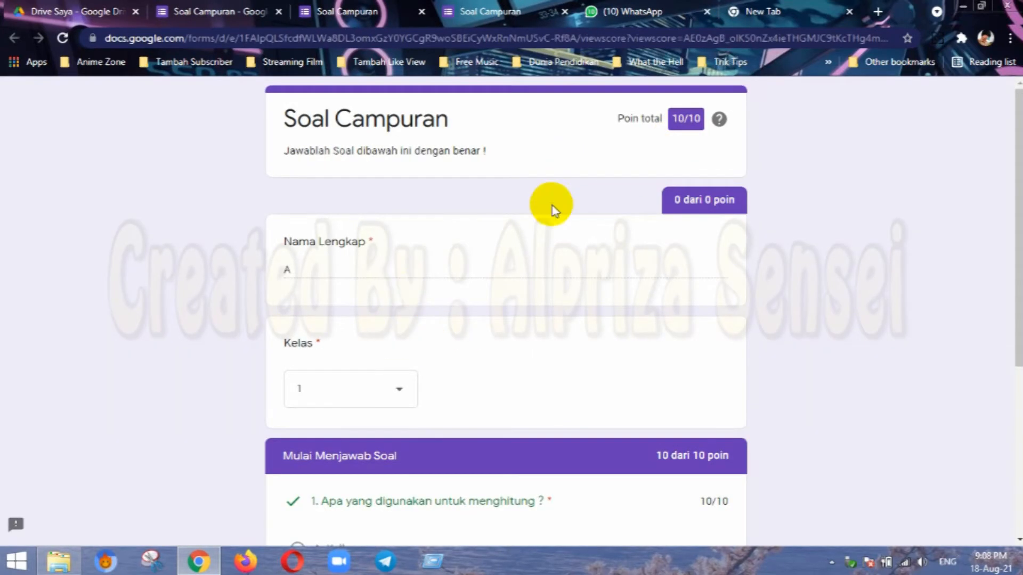
Check the points for each section and the feedback given for the answer to question 1.
scroll(402, 341, "down", 4)
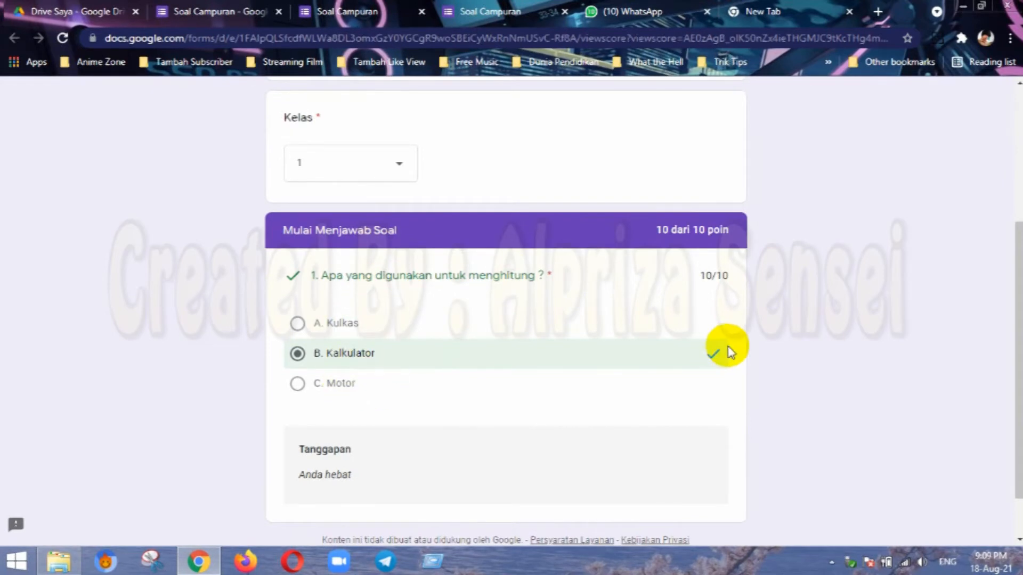
scroll(359, 482, "down", 2)
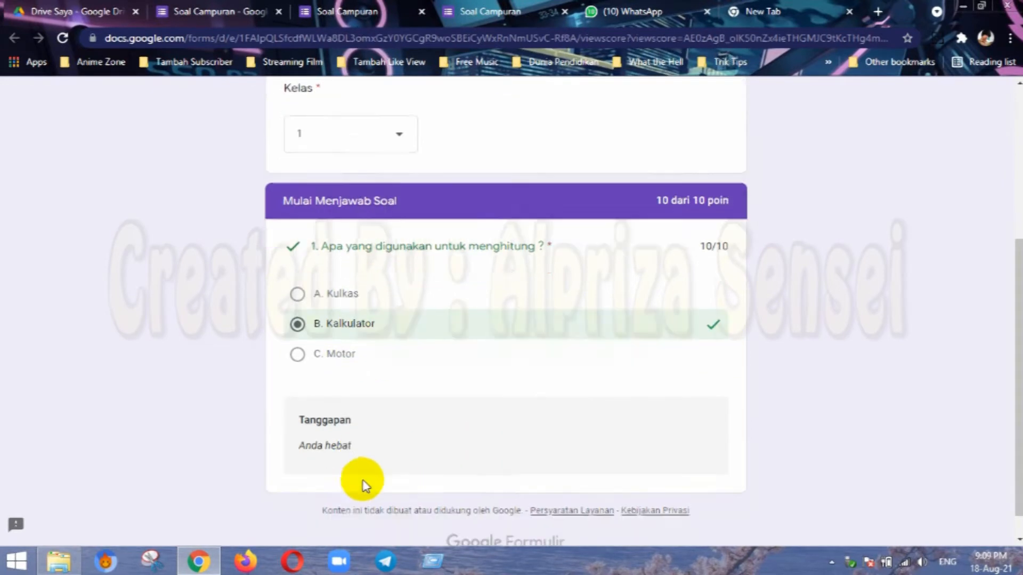
scroll(437, 453, "up", 2)
scroll(440, 449, "up", 4)
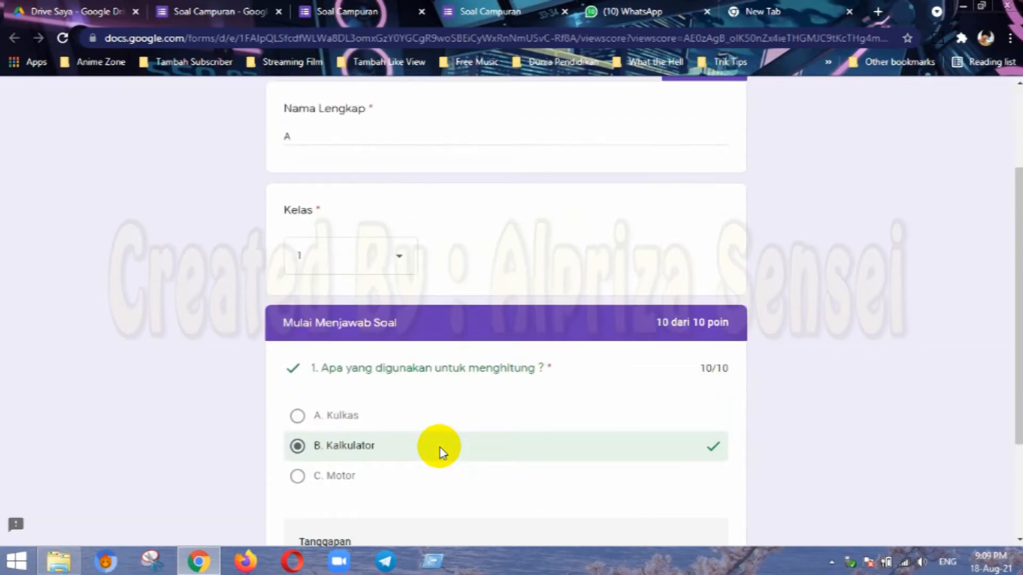
Close the pages of the second test response and go back to editing the form.
left_click(347, 7)
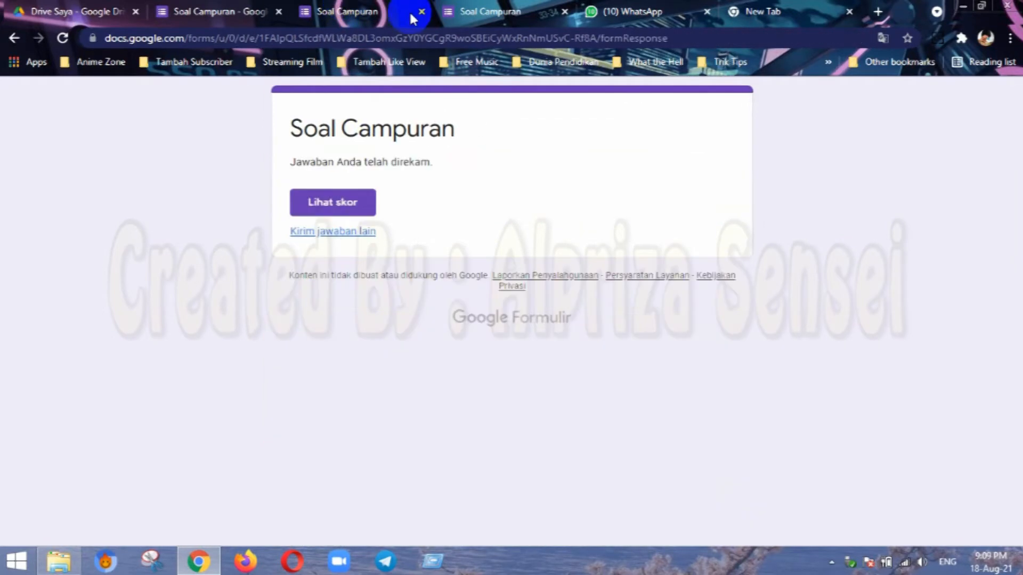
left_click(422, 12)
left_click(422, 11)
left_click(214, 10)
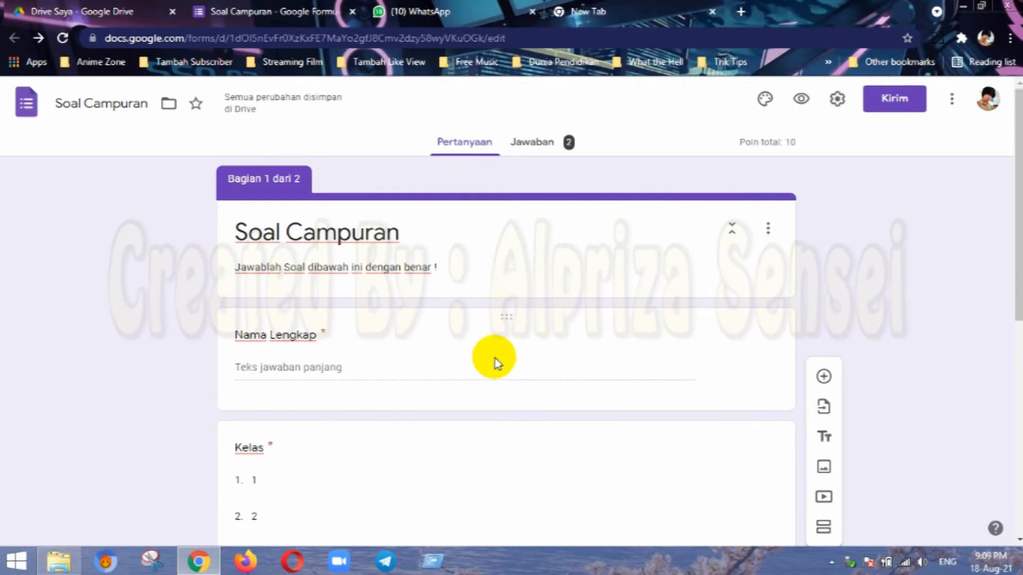
Add a new question after question 1 with the text "2. Gambar apa ini ?".
scroll(496, 360, "down", 8)
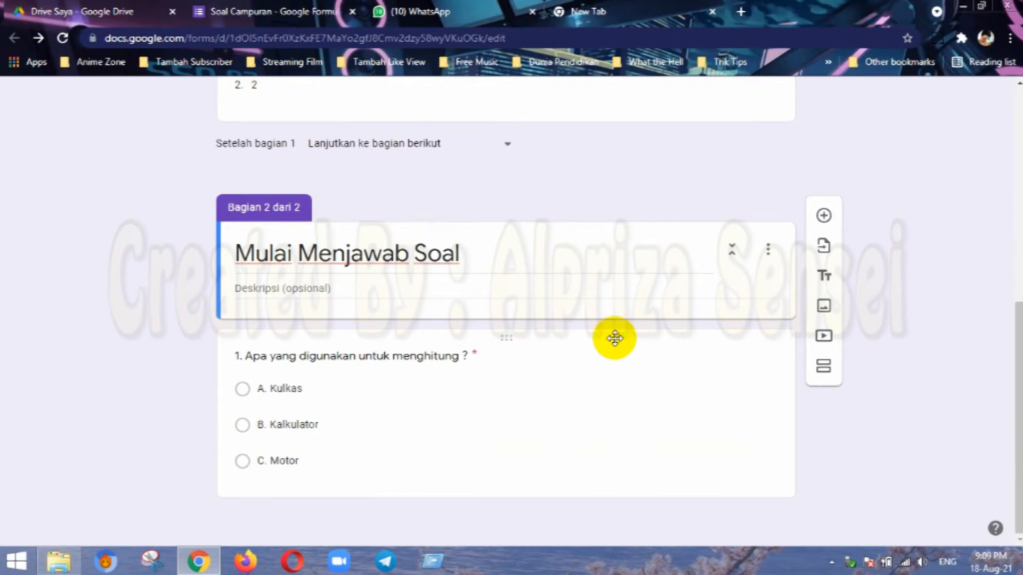
left_click(403, 413)
scroll(479, 403, "down", 2)
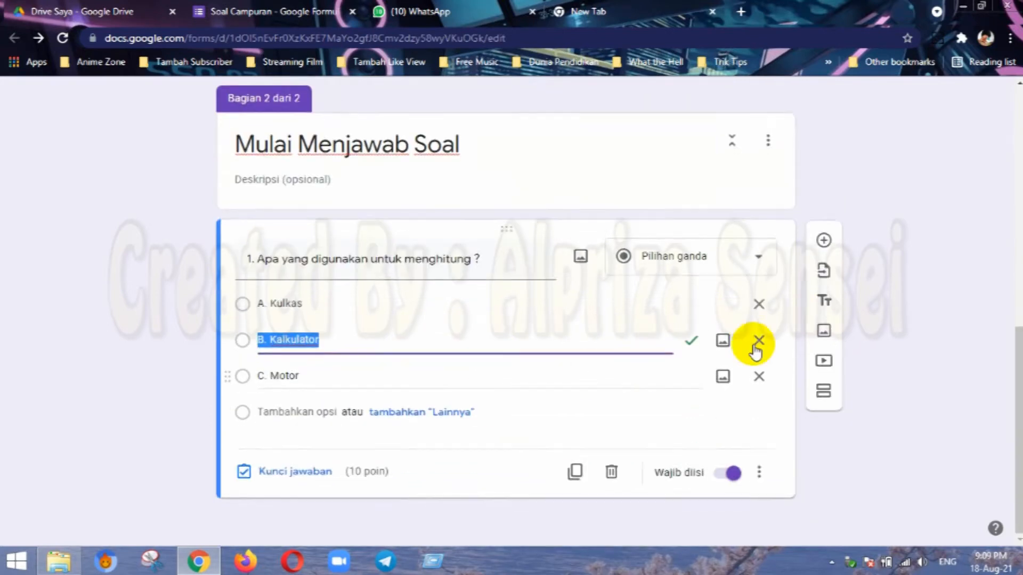
left_click(825, 242)
type("2")
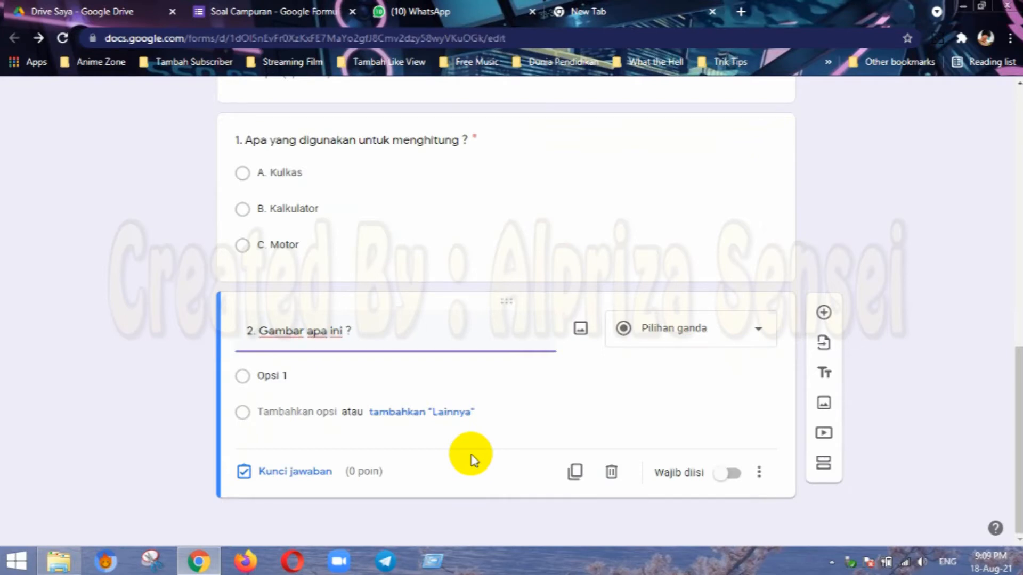
Insert an image of mendoan on a banana leaf into question 2, found with a Google image search for "mendoan".
left_click(579, 335)
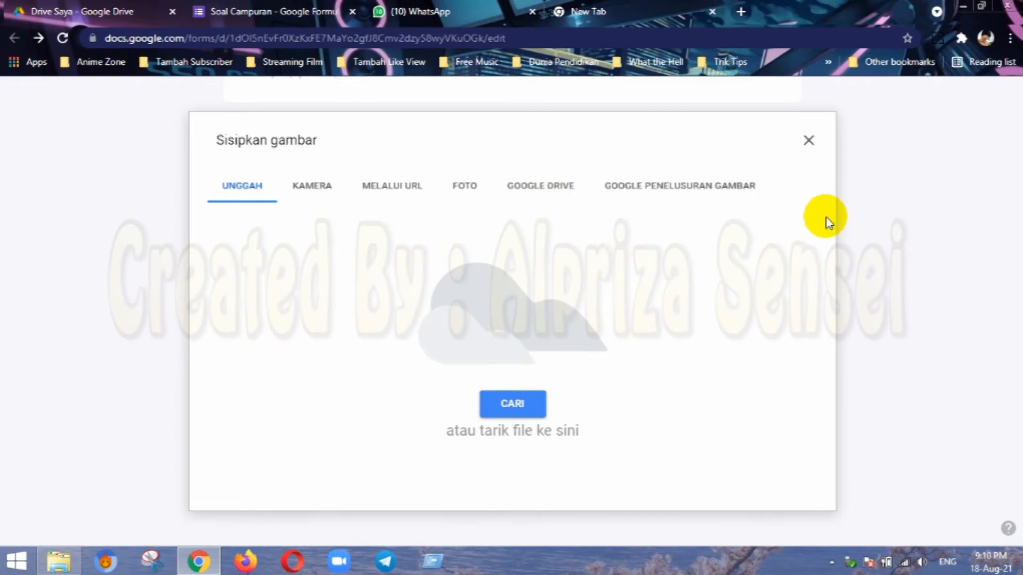
left_click(660, 194)
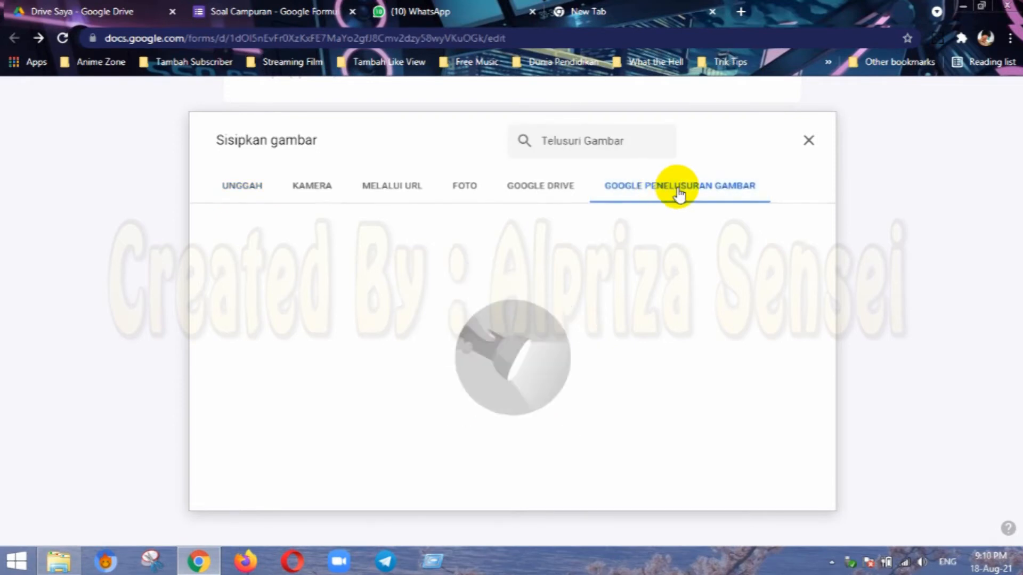
left_click(618, 151)
left_click(515, 142)
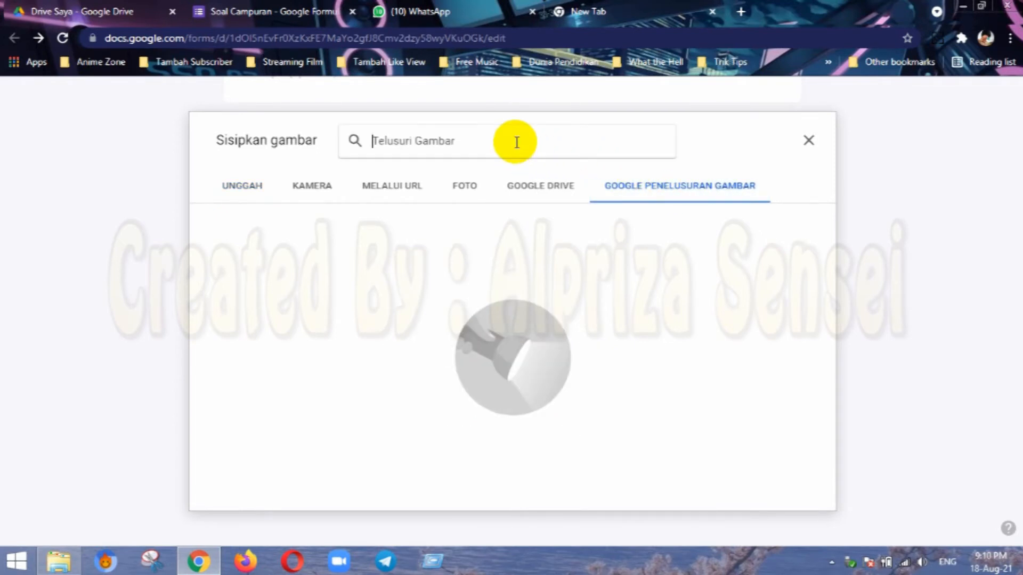
type("m")
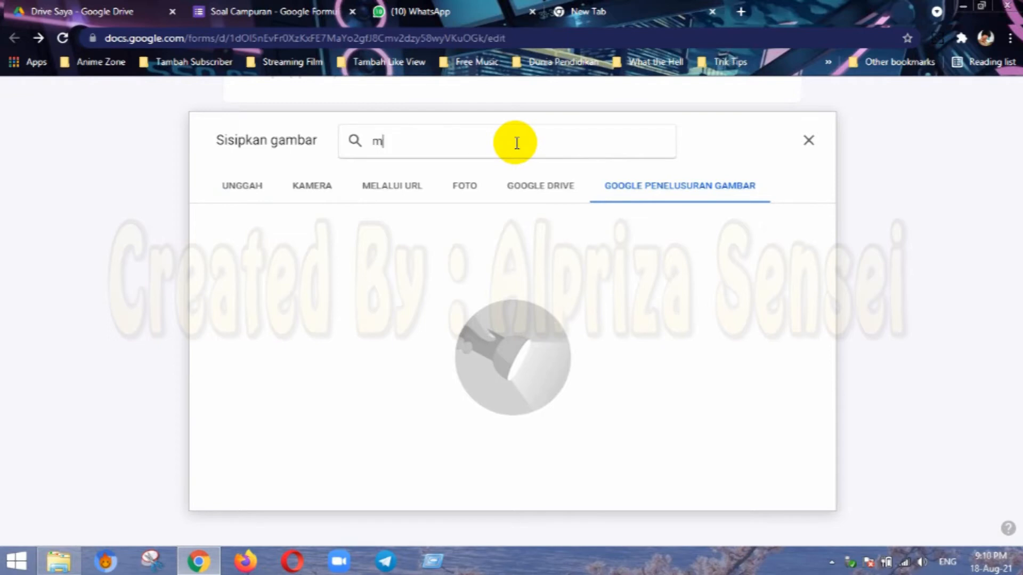
type("endoan")
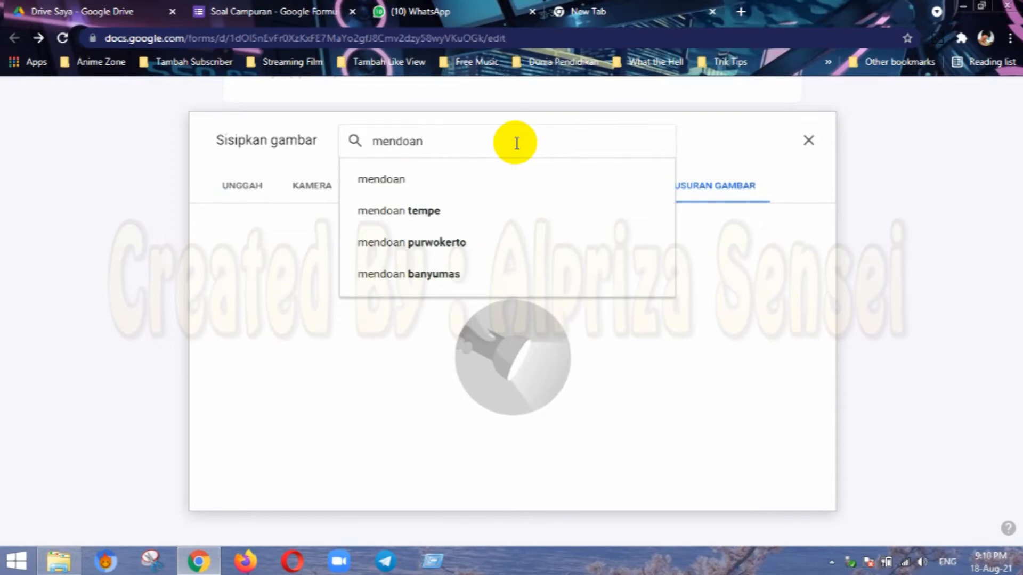
left_click(451, 190)
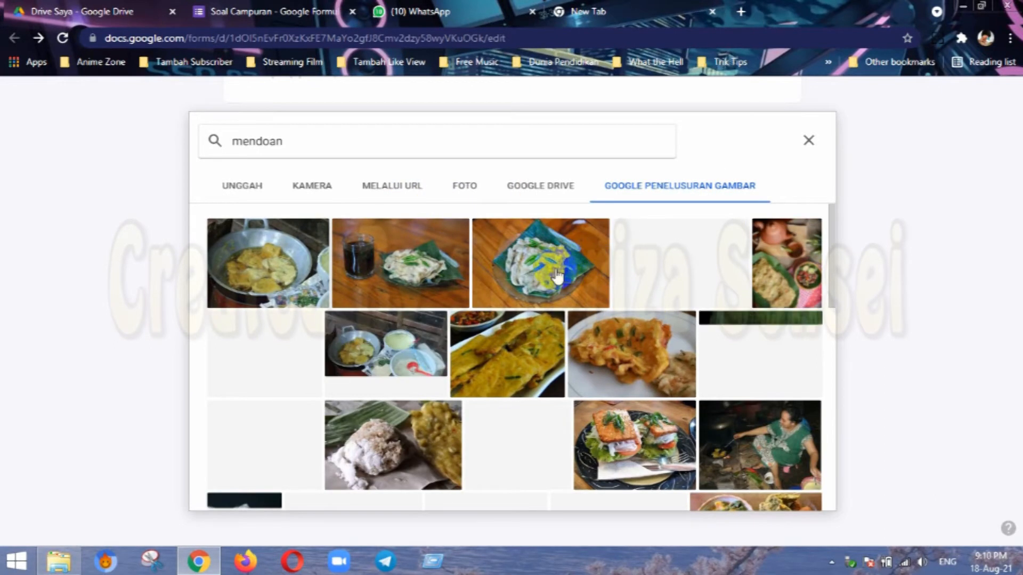
left_click(557, 274)
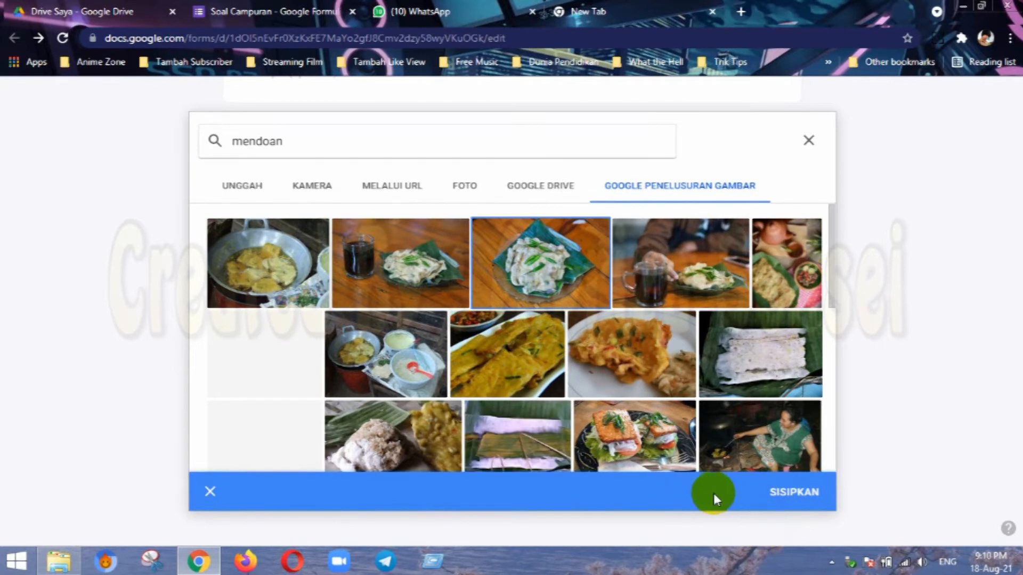
left_click(792, 493)
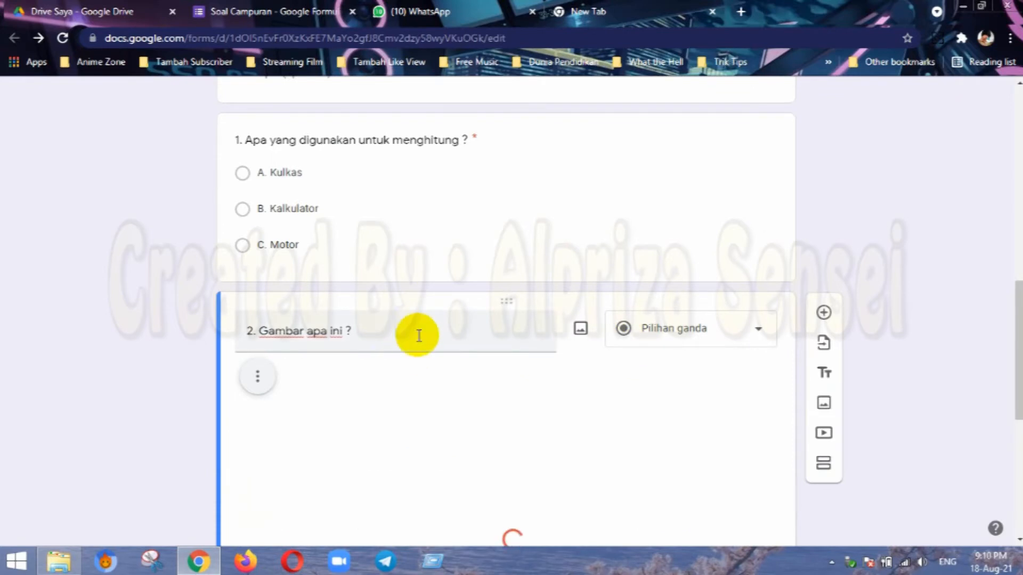
Give question 2 the options "A. Mendoan", "B. Templek" and "C. kolak", and make the question required.
scroll(418, 335, "down", 4)
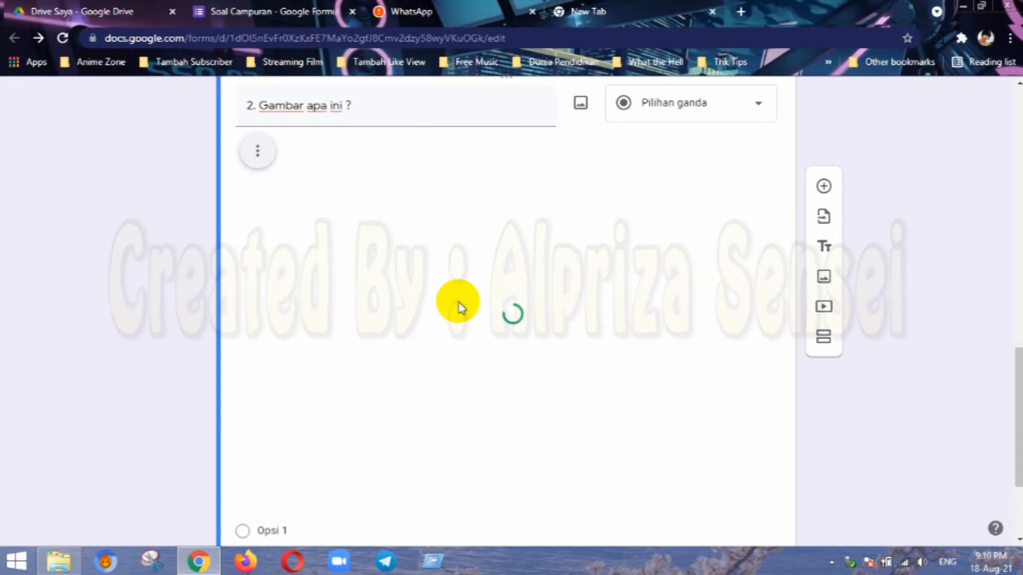
scroll(458, 307, "down", 3)
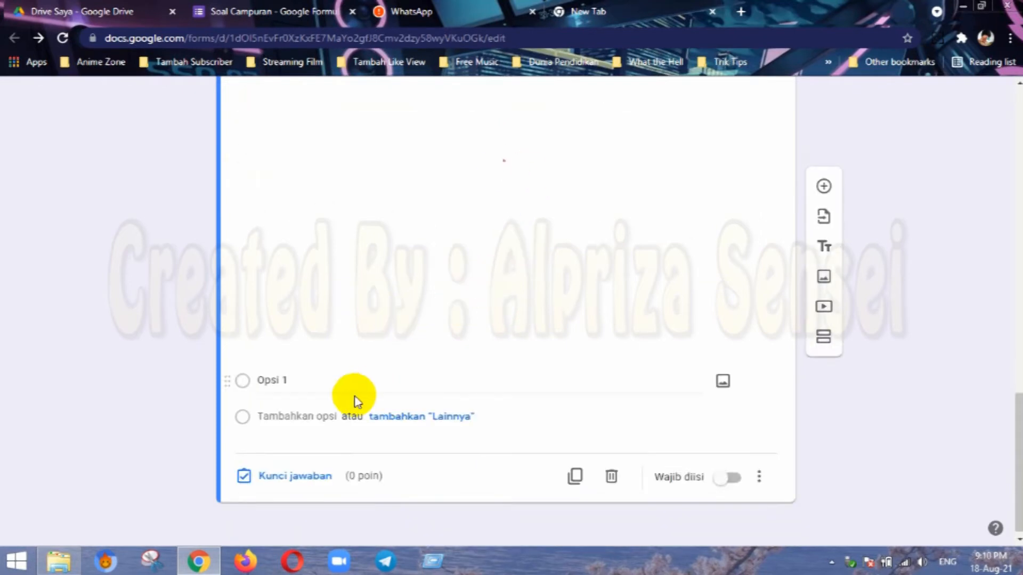
left_click(282, 379)
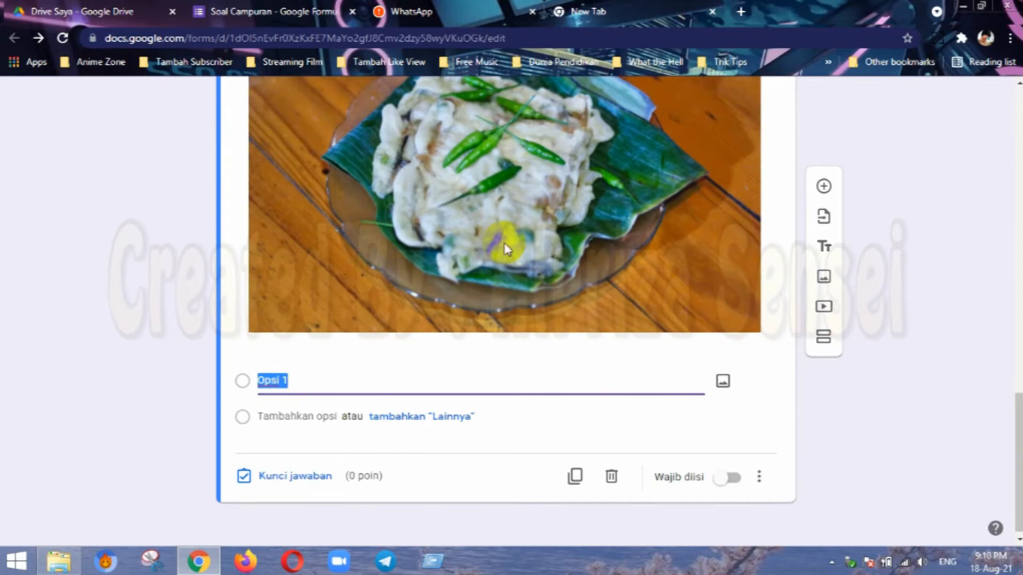
type("A. Mendoan")
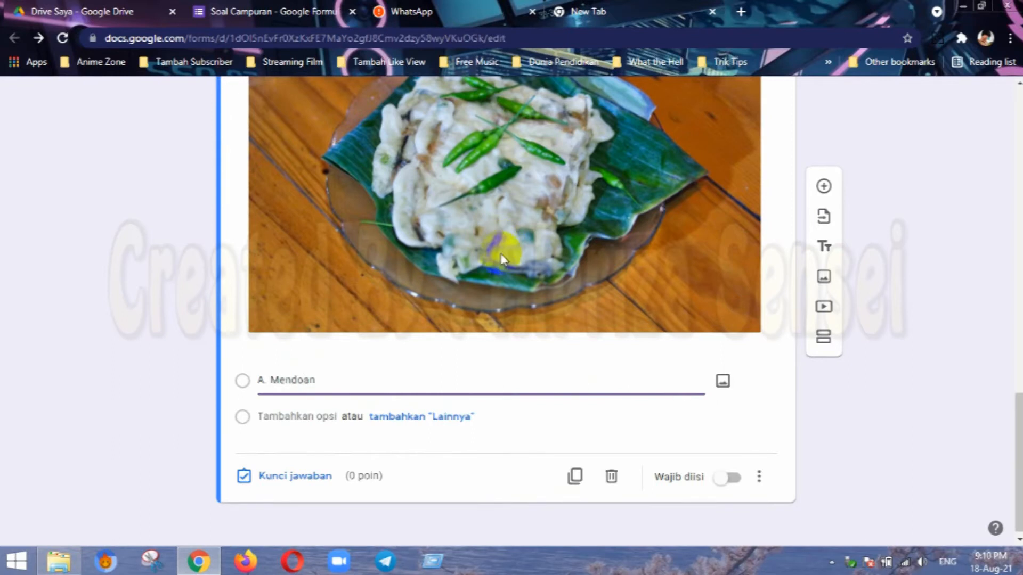
left_click(293, 415)
type("B")
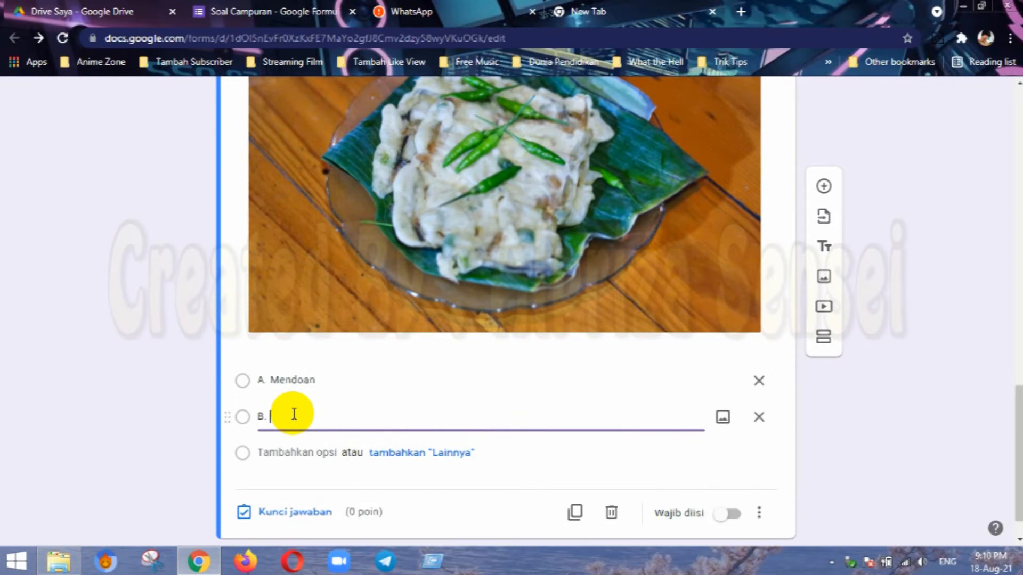
type(". Templek")
left_click(295, 450)
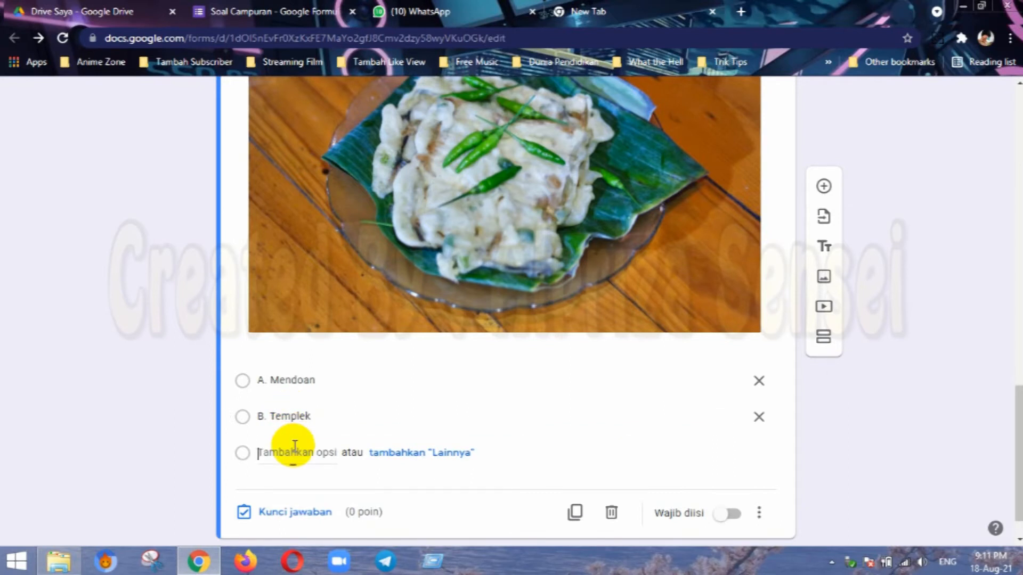
type("C. kolak")
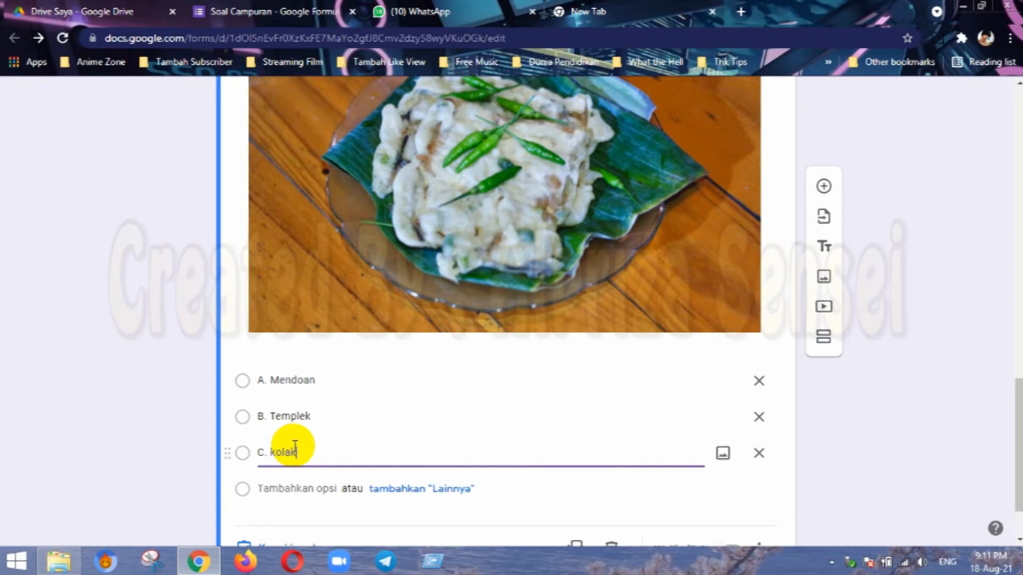
scroll(372, 441, "down", 2)
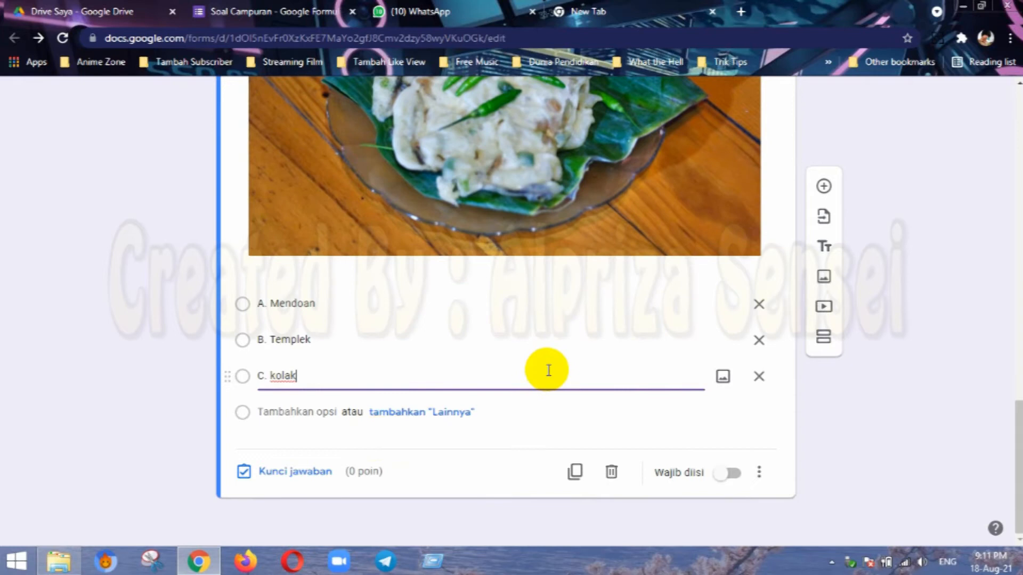
left_click(731, 473)
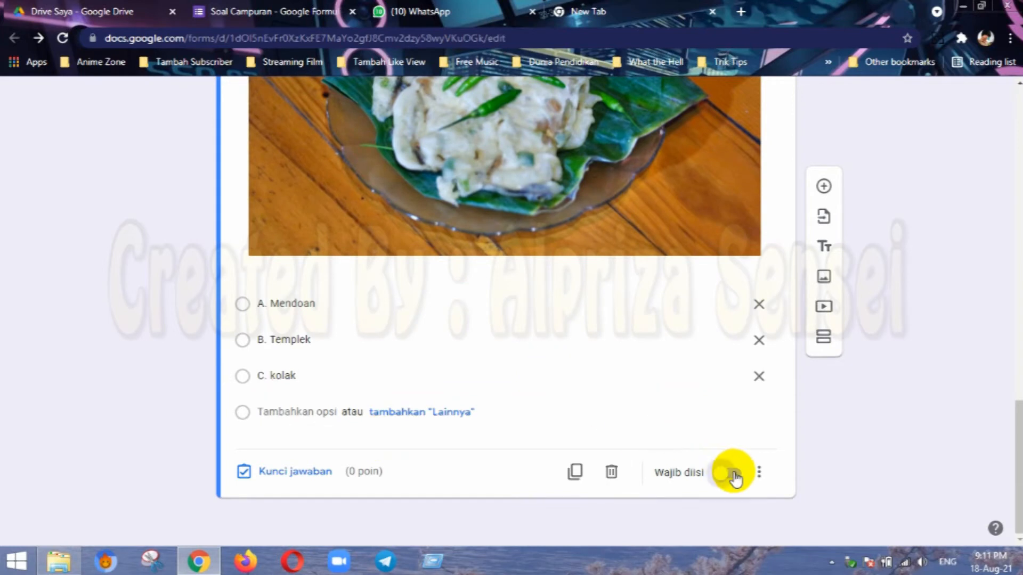
Set A. Mendoan as the correct answer to question 2 and give it 10 points.
left_click(290, 471)
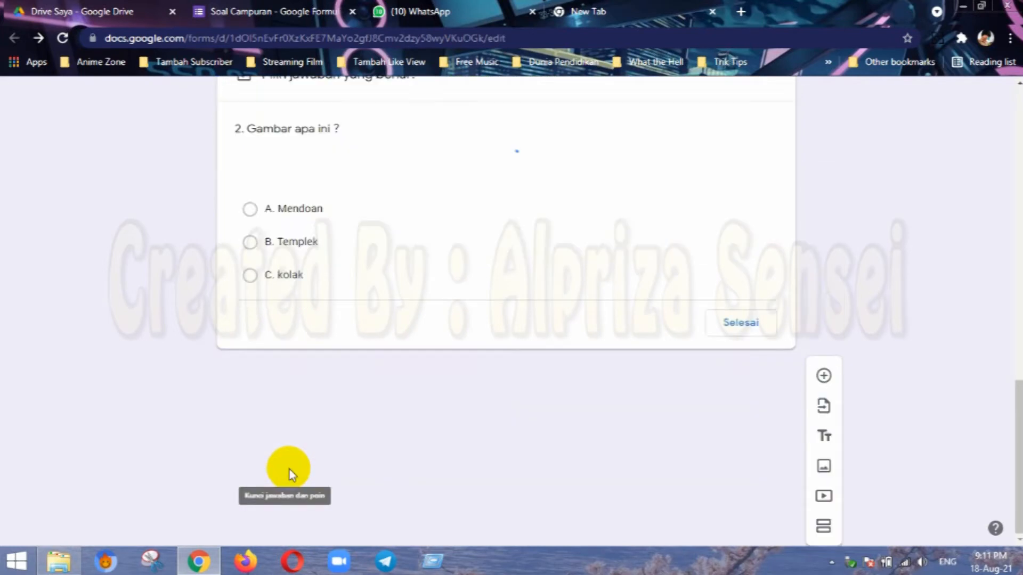
scroll(418, 372, "down", 5)
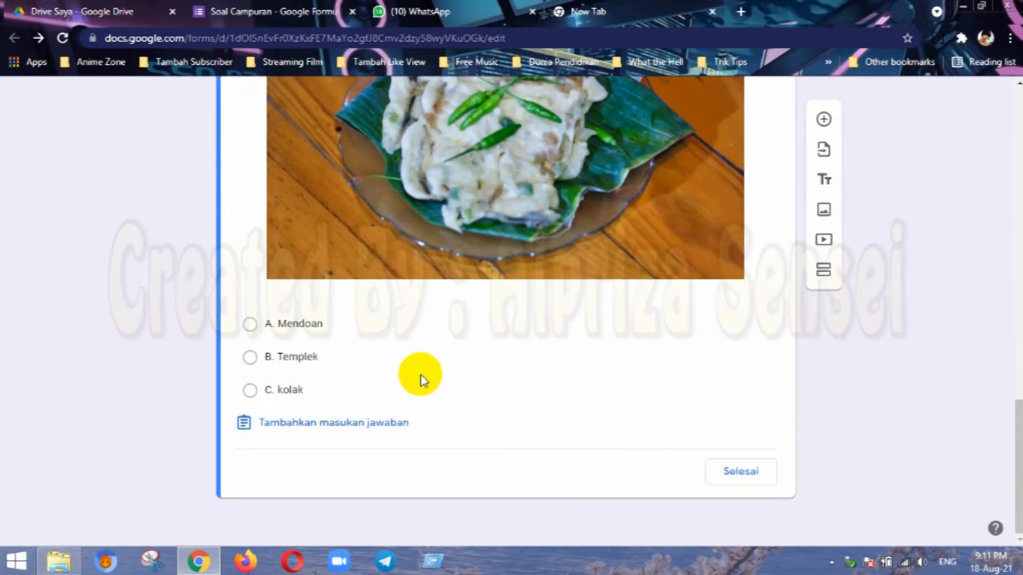
left_click(296, 335)
scroll(511, 325, "up", 5)
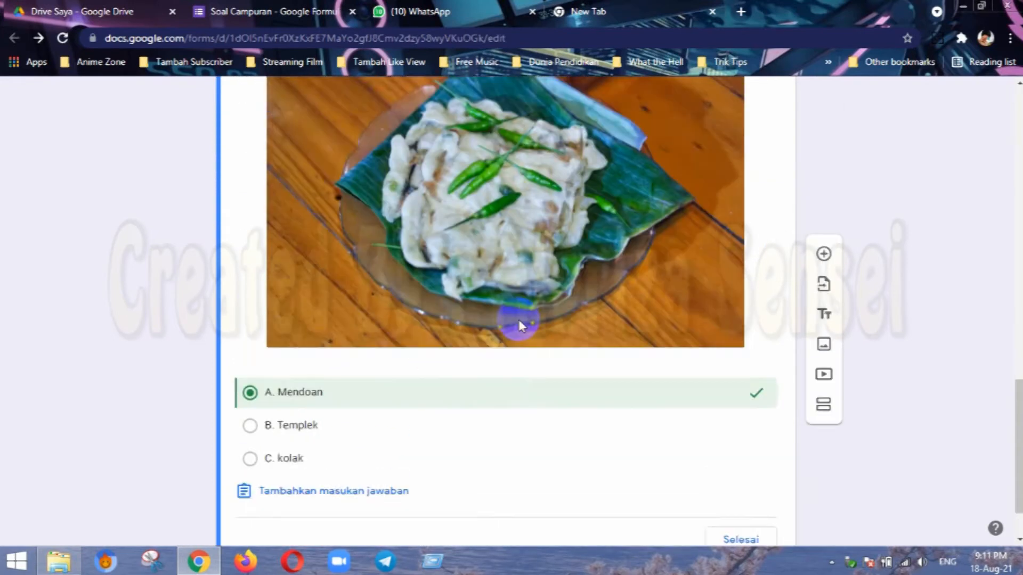
left_click(729, 235)
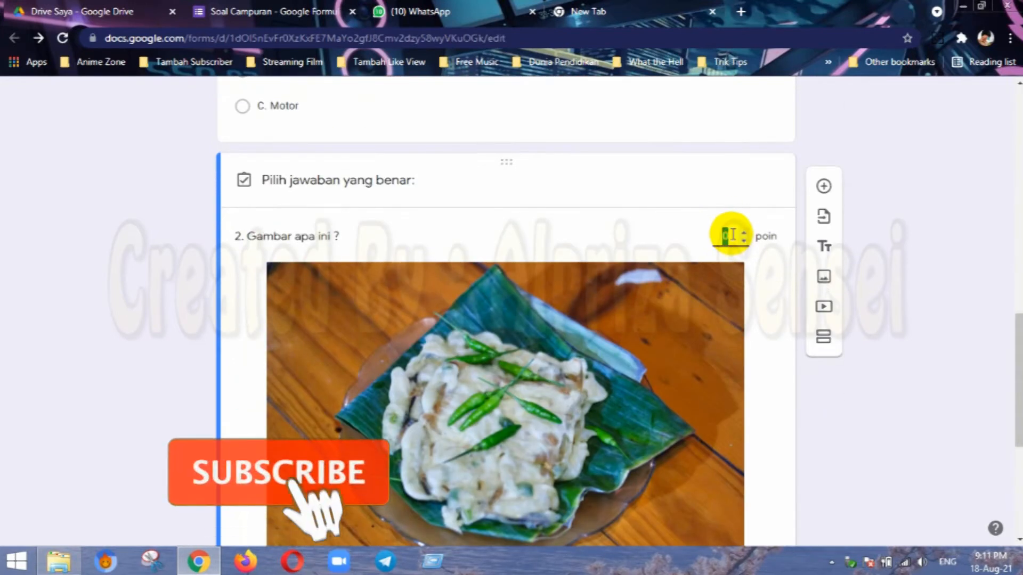
type("10")
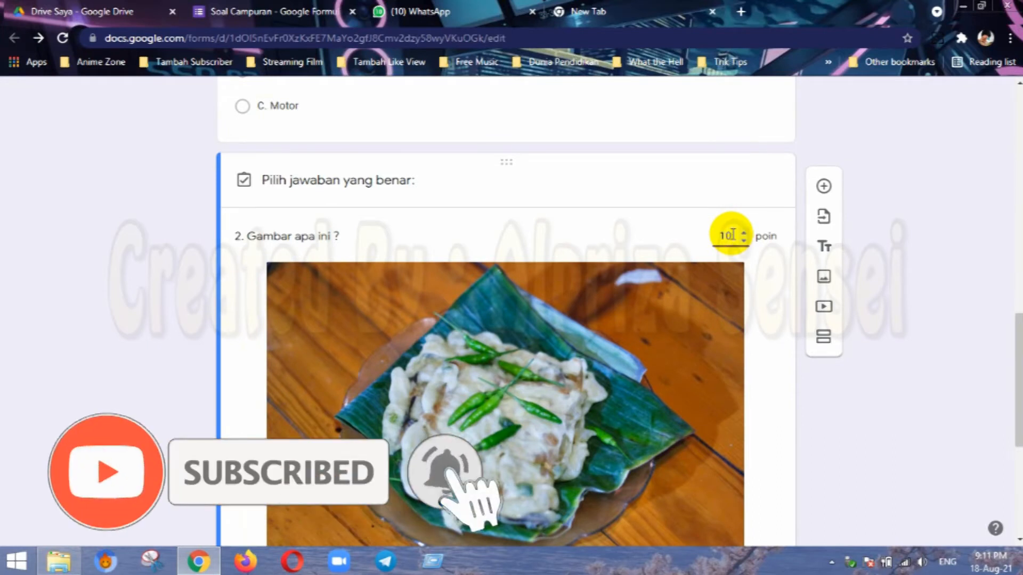
Open the answer feedback of question 2 for editing the feedback on incorrect answers.
scroll(730, 270, "down", 5)
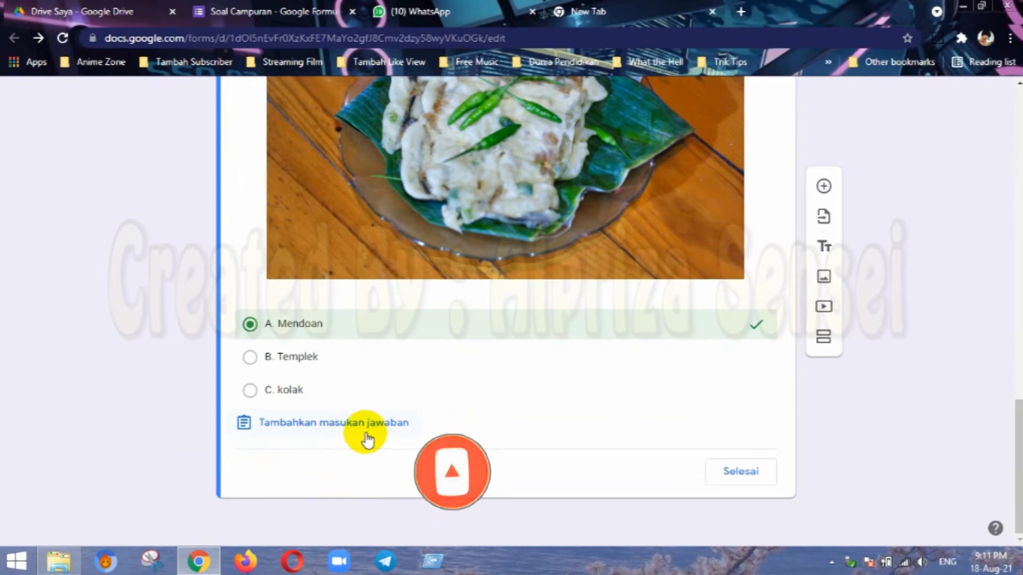
left_click(314, 425)
left_click(465, 176)
left_click(354, 182)
left_click(395, 240)
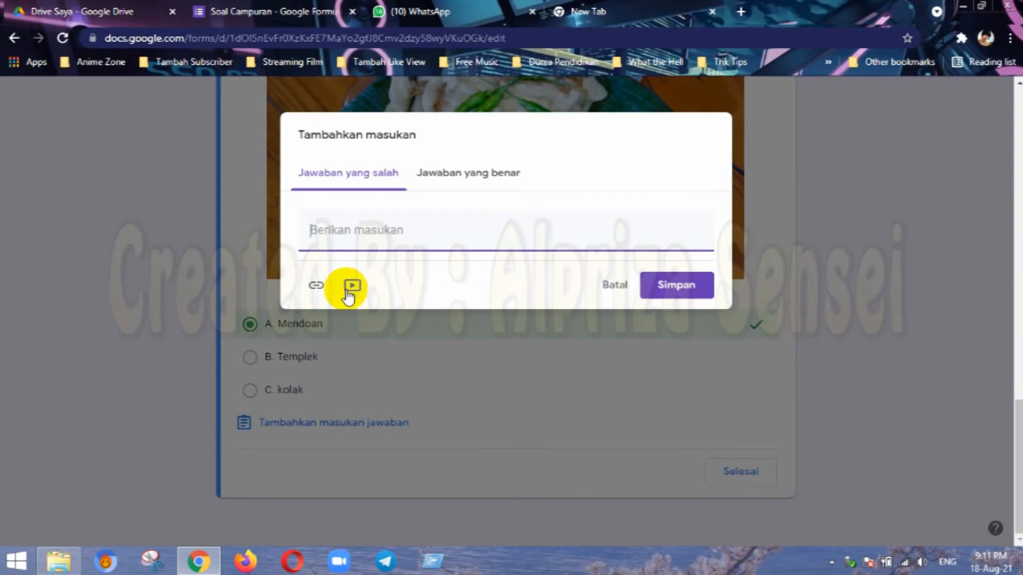
Look at the link and YouTube video options for the incorrect-answer feedback and discard the empty link entry.
left_click(316, 287)
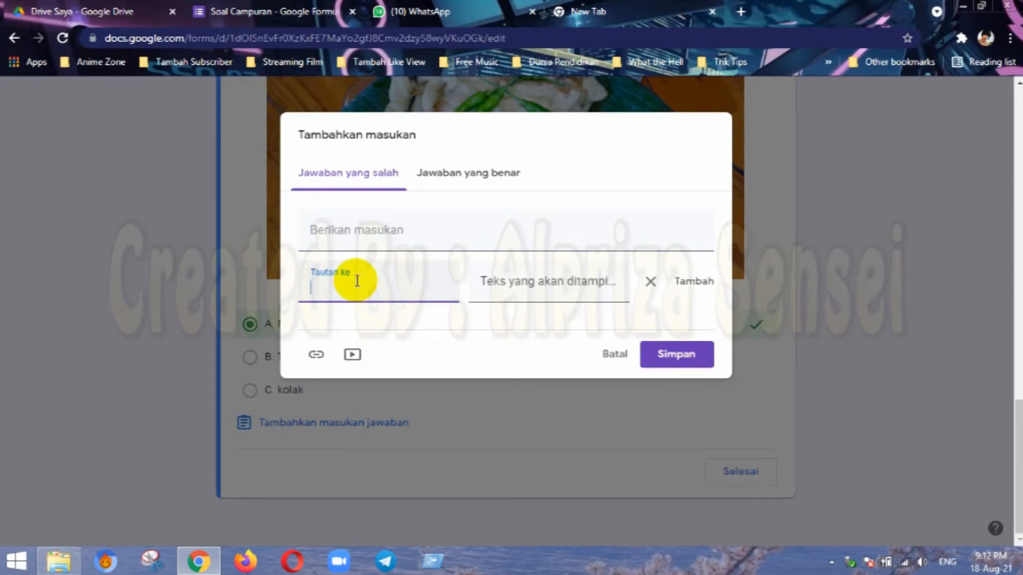
left_click(554, 290)
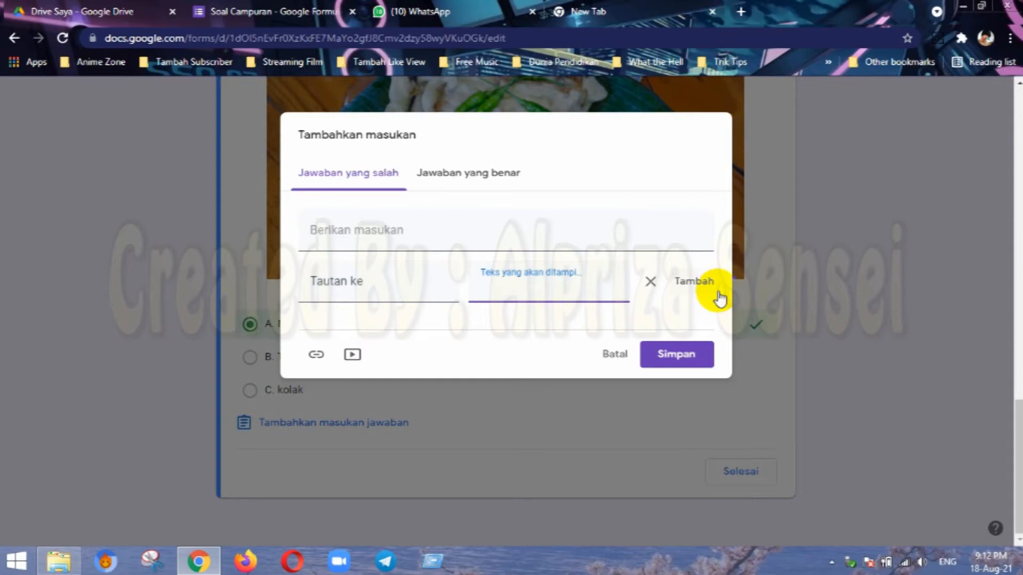
left_click(352, 354)
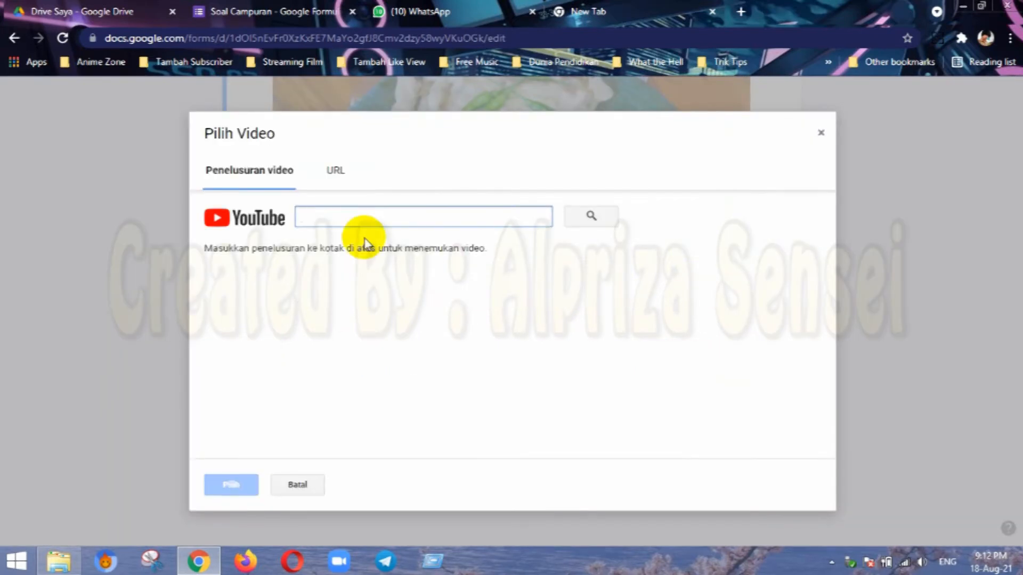
left_click(344, 165)
left_click(821, 132)
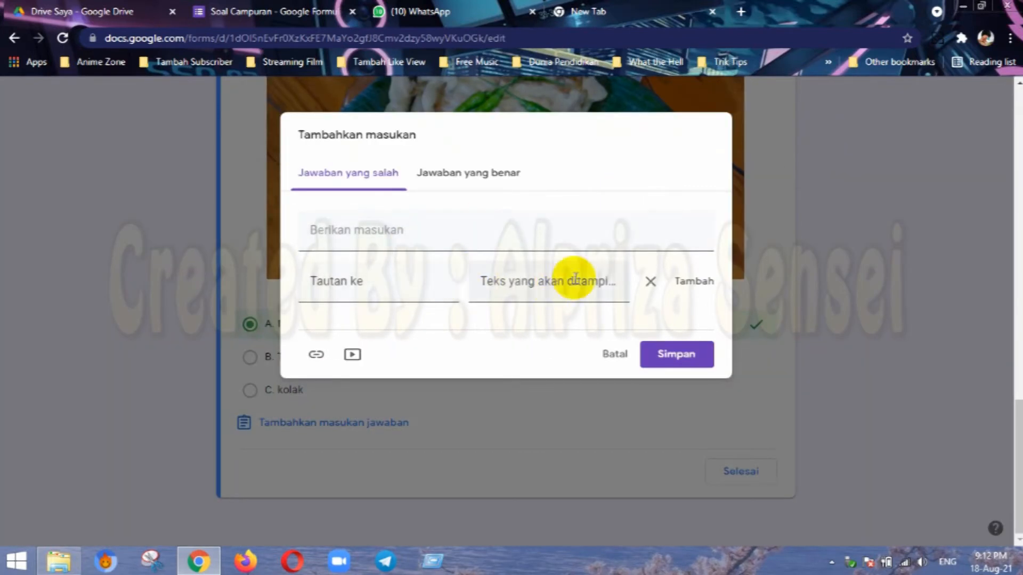
left_click(651, 283)
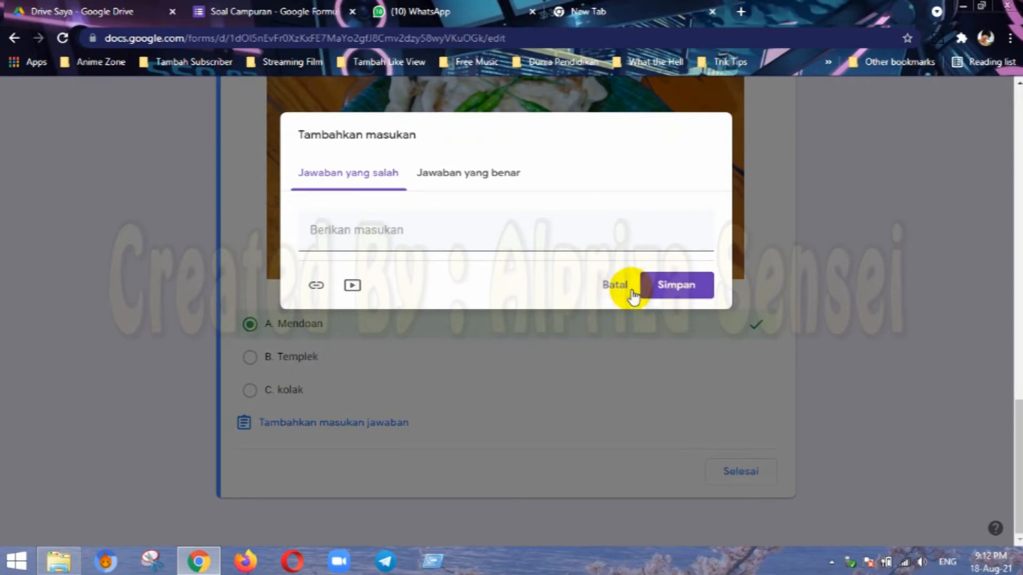
Write the incorrect-answer feedback "Anda salah, coba ingat ingat gambar ini" and add a link to "gambar" with the display text "Mendoan".
left_click(417, 223)
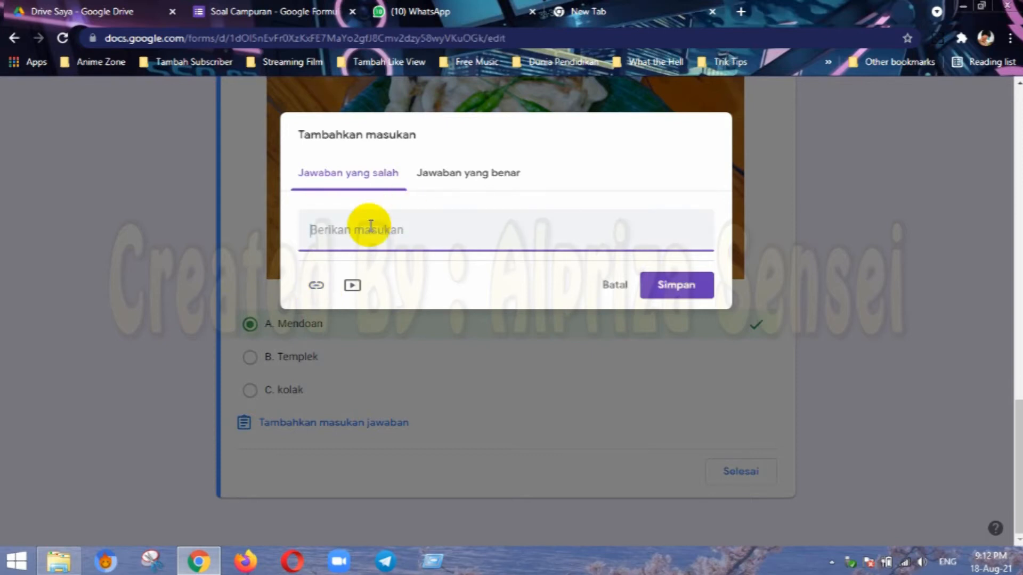
type("a")
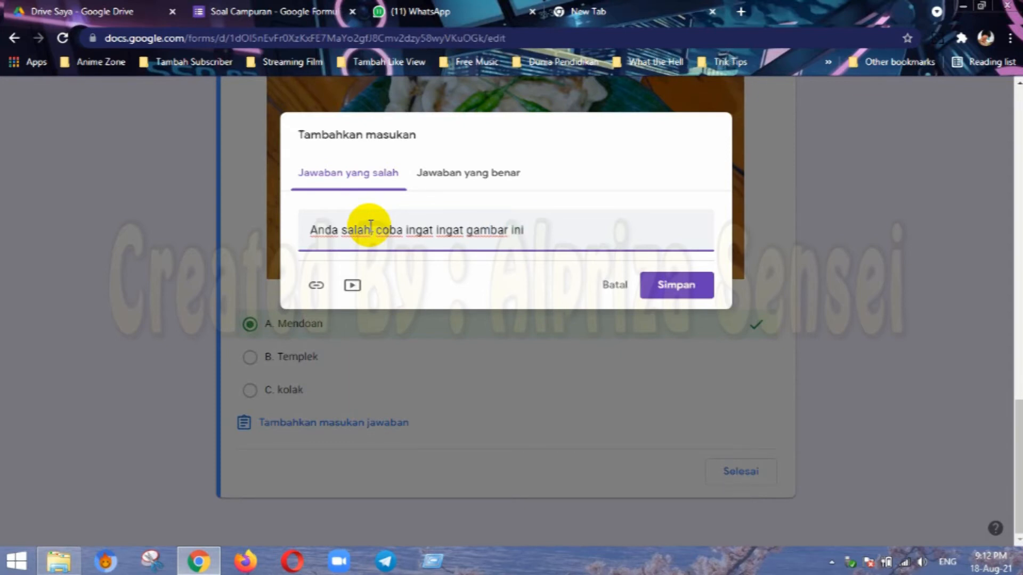
left_click(315, 285)
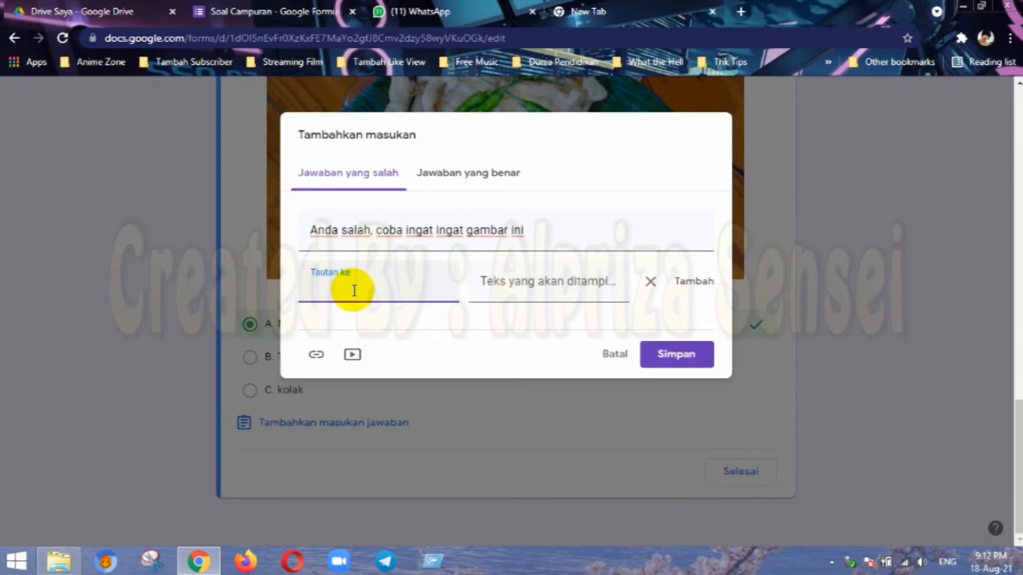
right_click(352, 293)
left_click(338, 294)
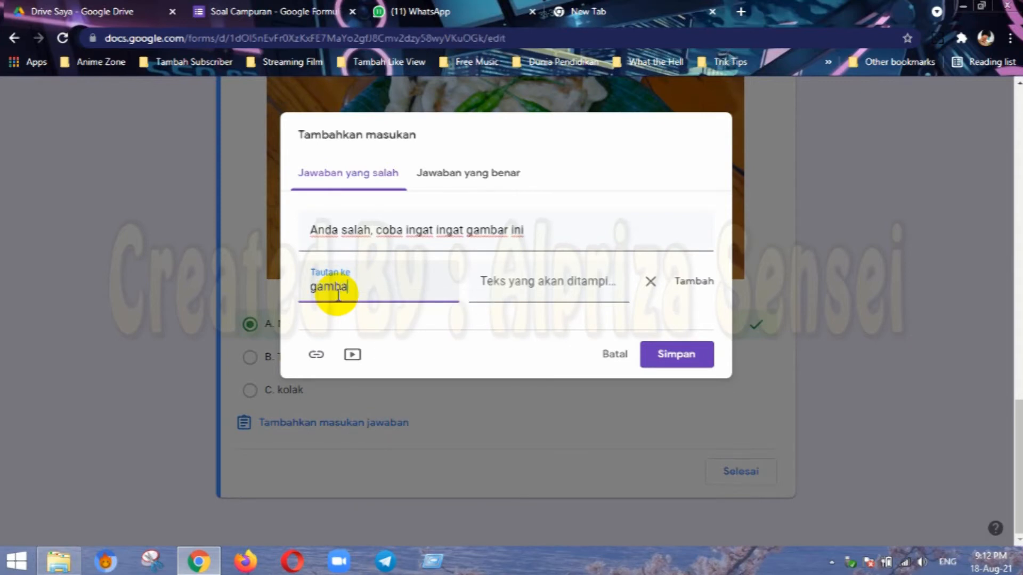
left_click(498, 285)
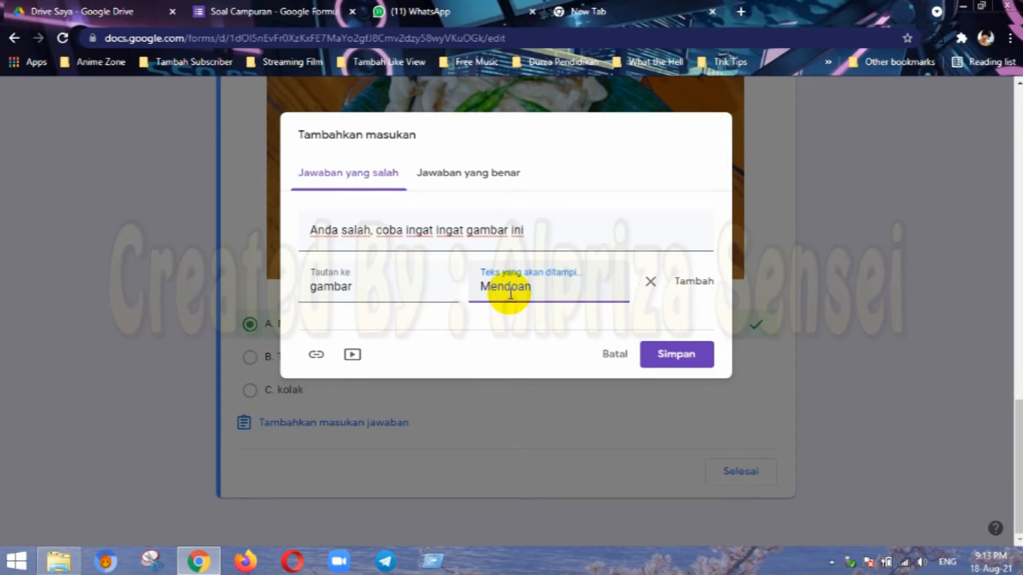
left_click(687, 283)
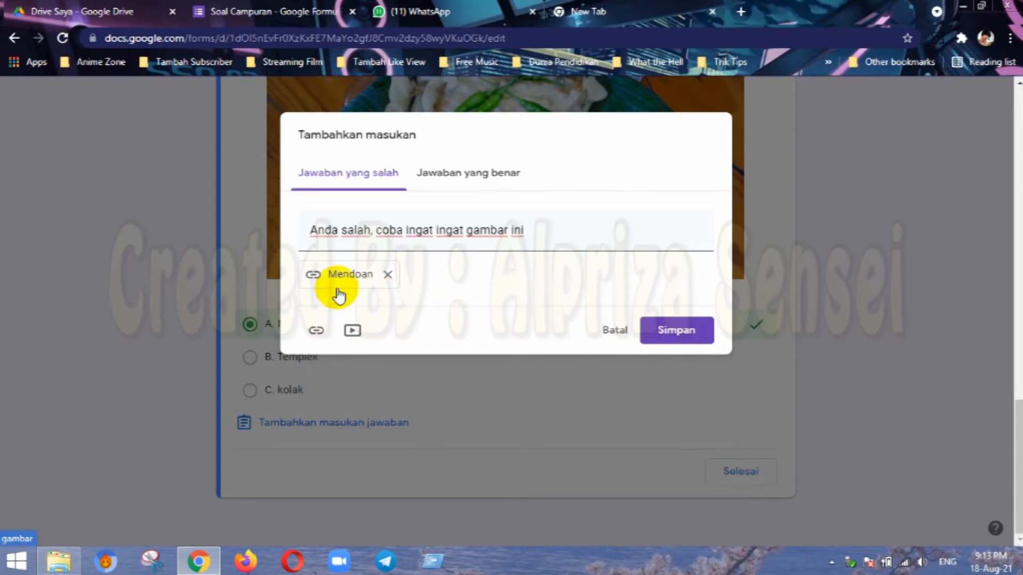
Save the incorrect-answer feedback of question 2 and finish editing its answer key.
left_click(657, 335)
scroll(525, 341, "down", 8)
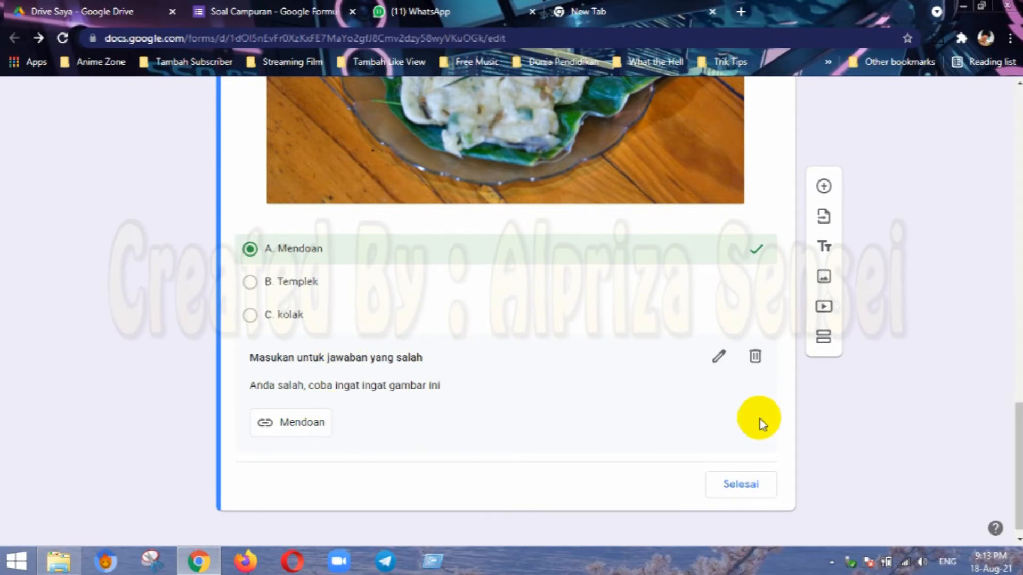
scroll(688, 335, "up", 4)
scroll(682, 362, "down", 1)
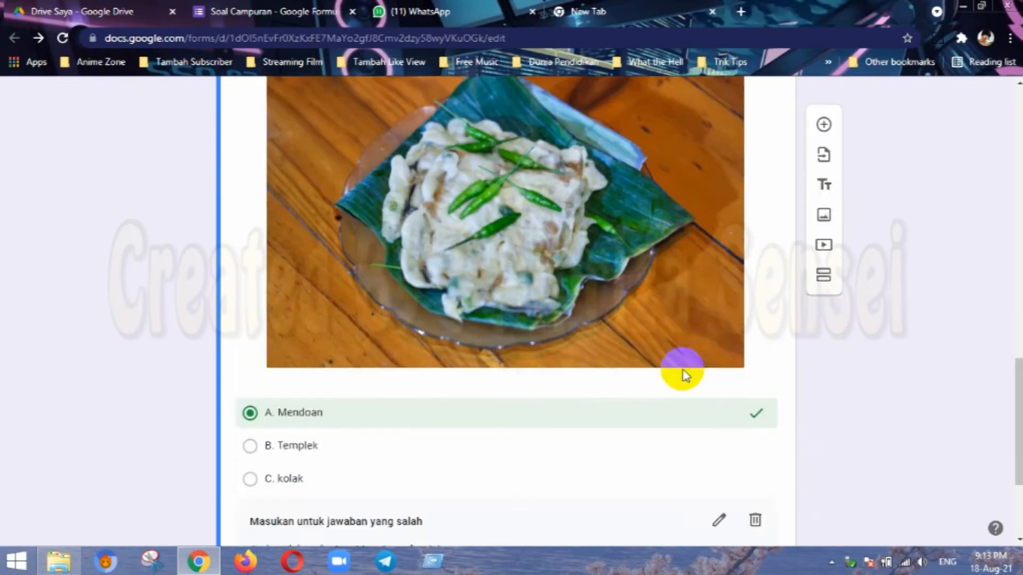
scroll(684, 374, "down", 3)
left_click(735, 472)
scroll(649, 333, "down", 6)
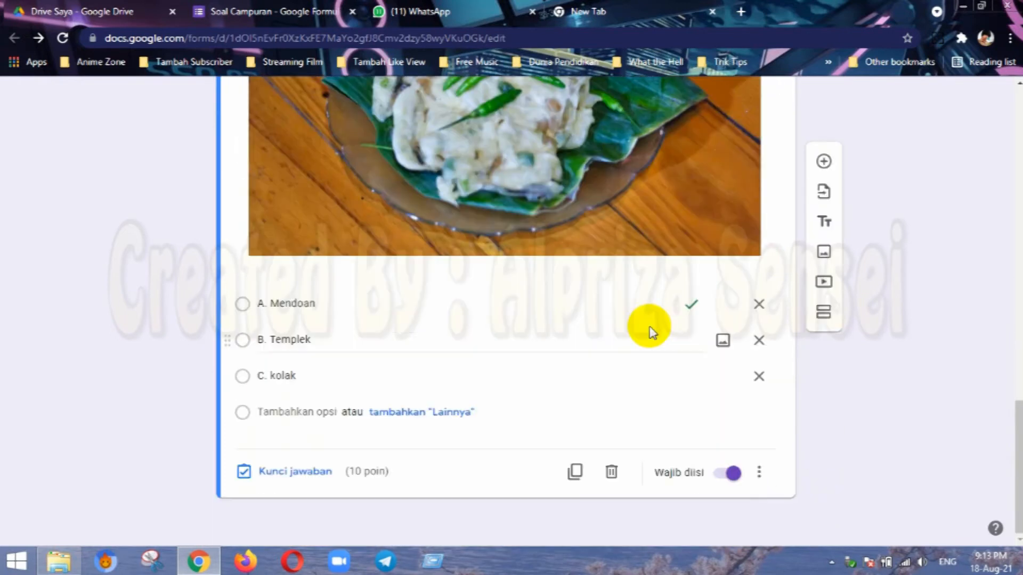
Preview the form, fill in Nama Lengkap with "a" and Kelas with 1, and continue to the question section.
scroll(648, 327, "up", 15)
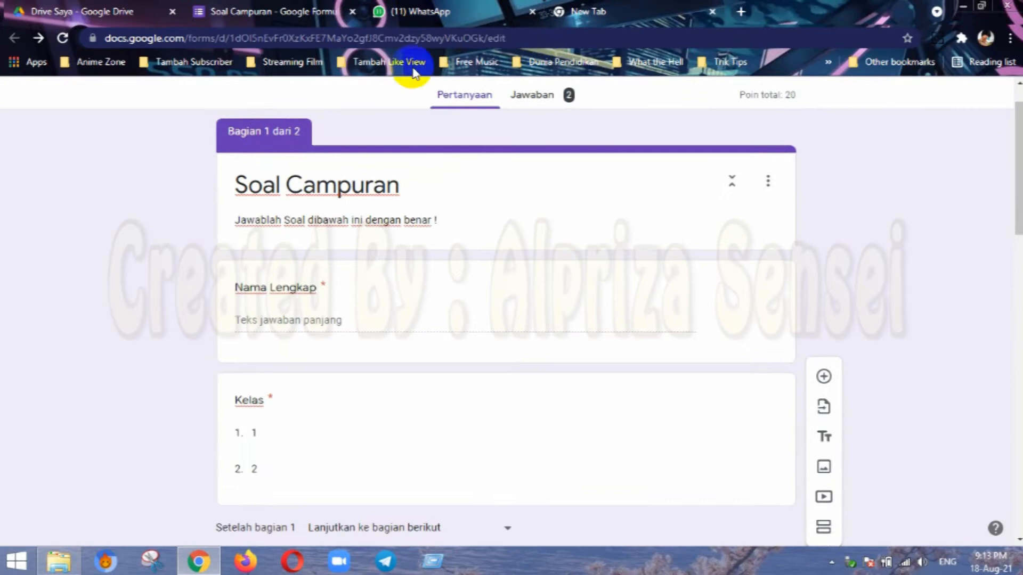
scroll(802, 169, "up", 1)
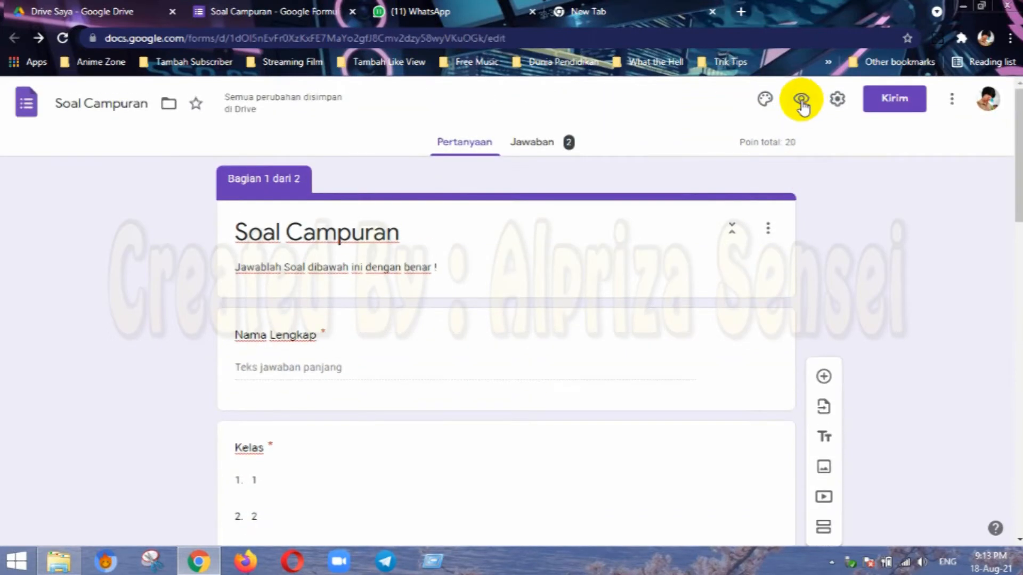
left_click(801, 100)
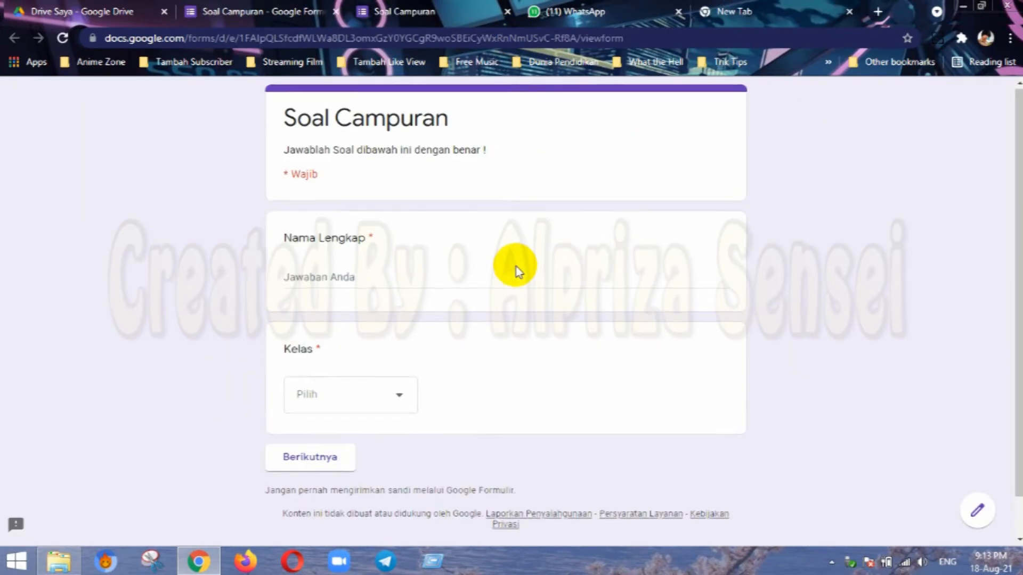
scroll(516, 269, "down", 1)
left_click(349, 235)
type("a")
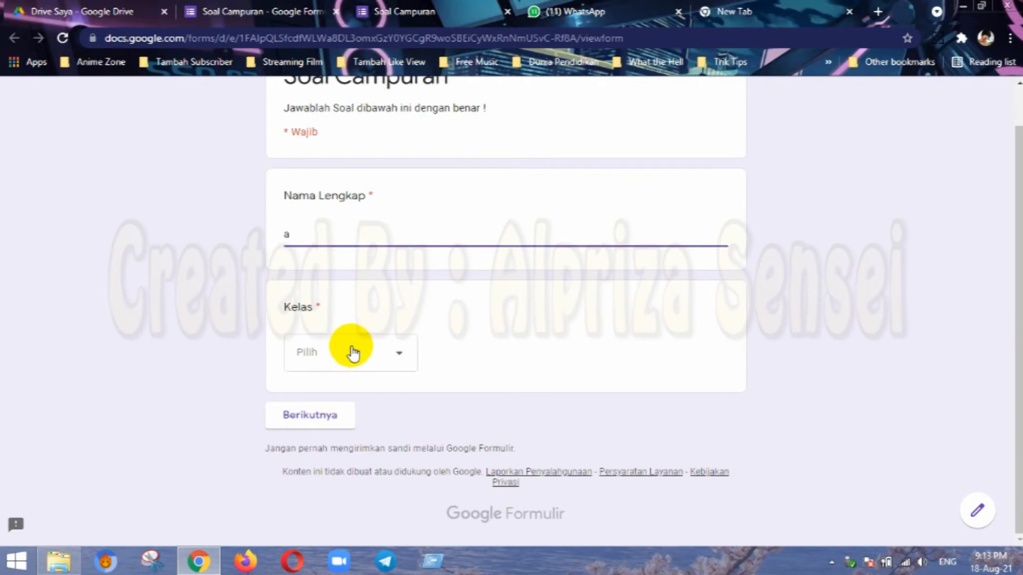
left_click(351, 353)
left_click(354, 401)
left_click(331, 419)
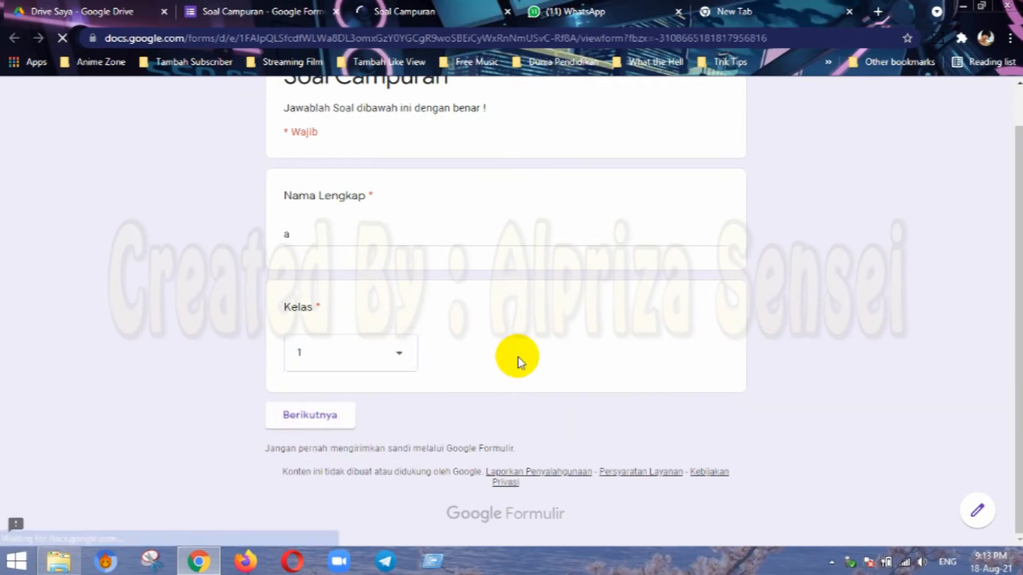
Answer question 1 with B. Kalkulator and question 2 with B. Templek, and submit the test response.
left_click(322, 317)
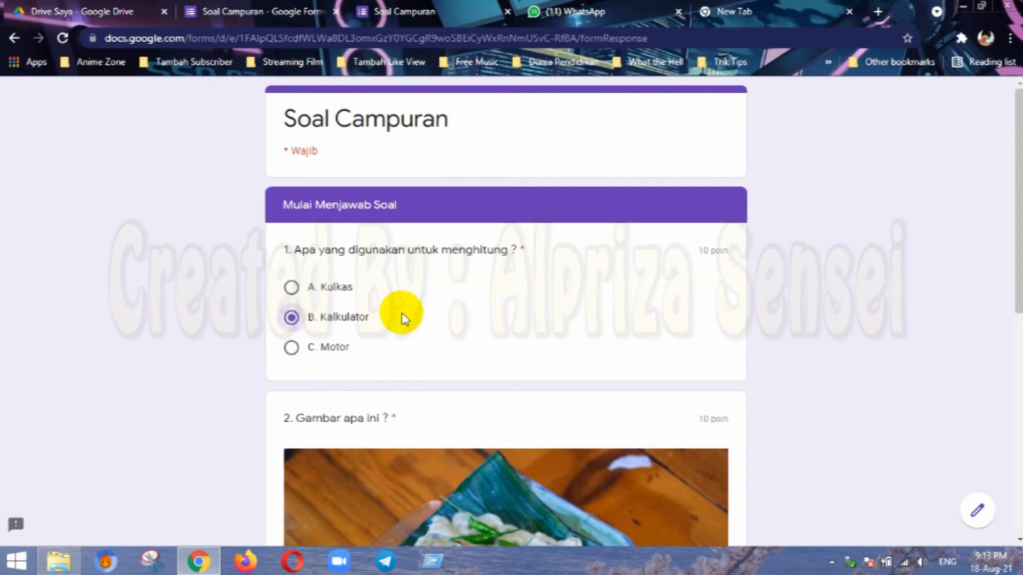
scroll(403, 318, "down", 9)
left_click(327, 331)
left_click(400, 417)
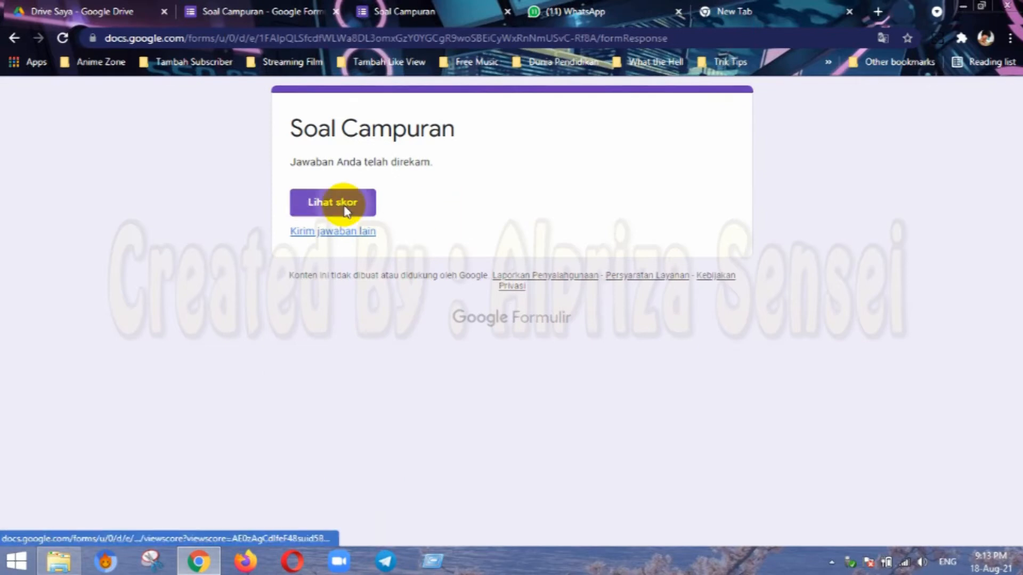
View the score of the test response and check the question 2 feedback, including where its Mendoan link leads.
left_click(346, 211)
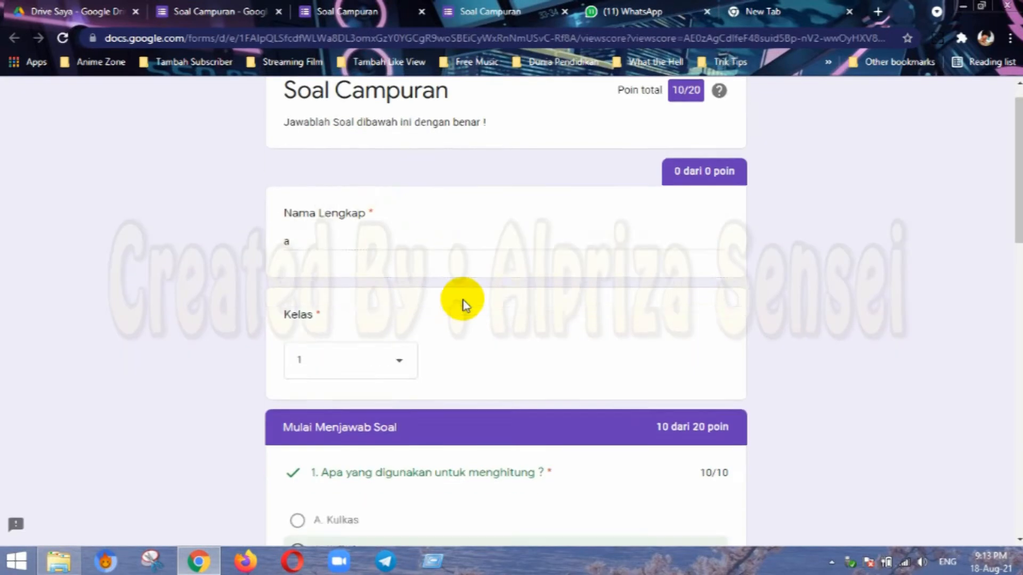
scroll(462, 301, "down", 13)
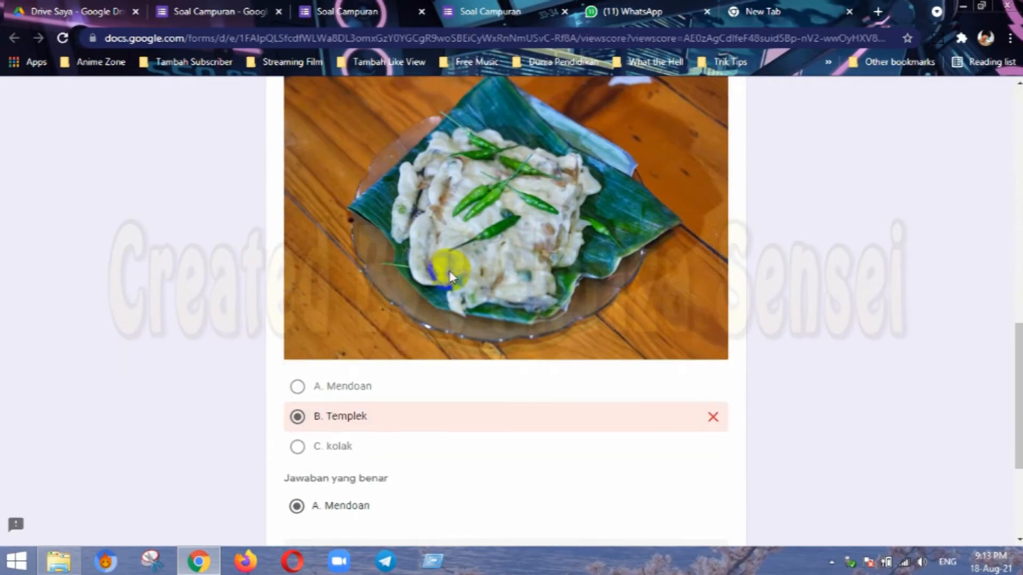
scroll(451, 276, "down", 4)
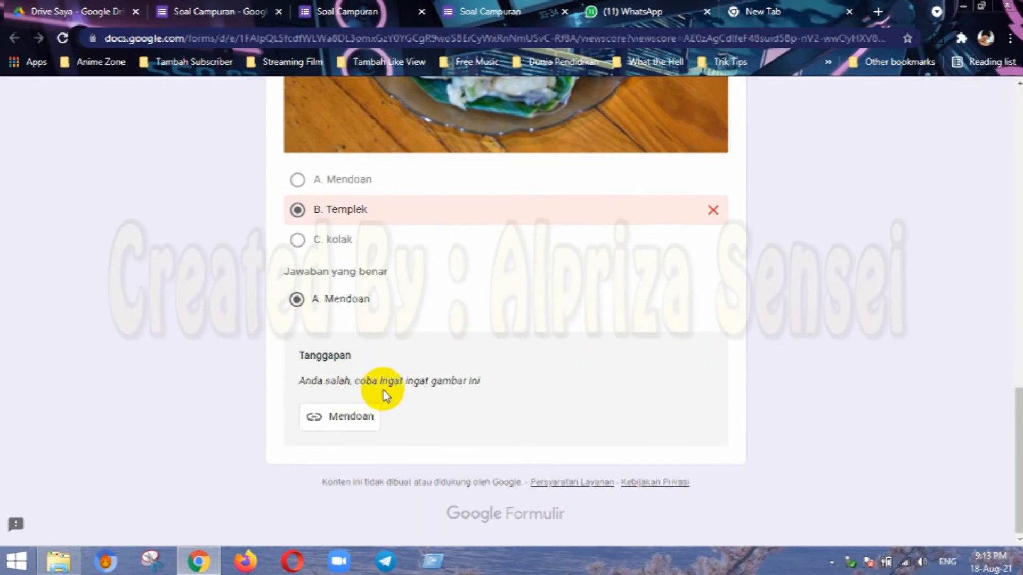
left_click(349, 421)
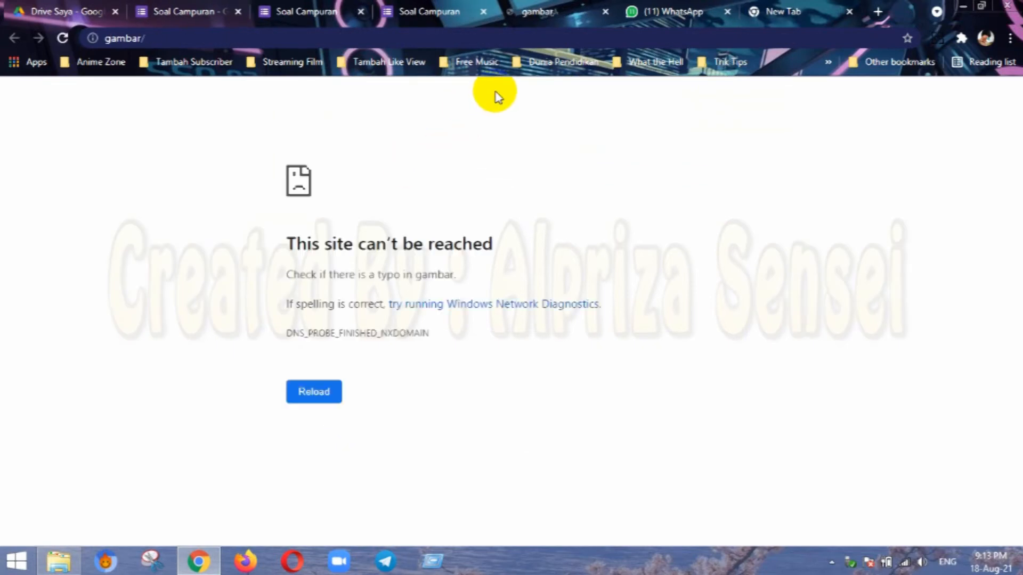
left_click(329, 394)
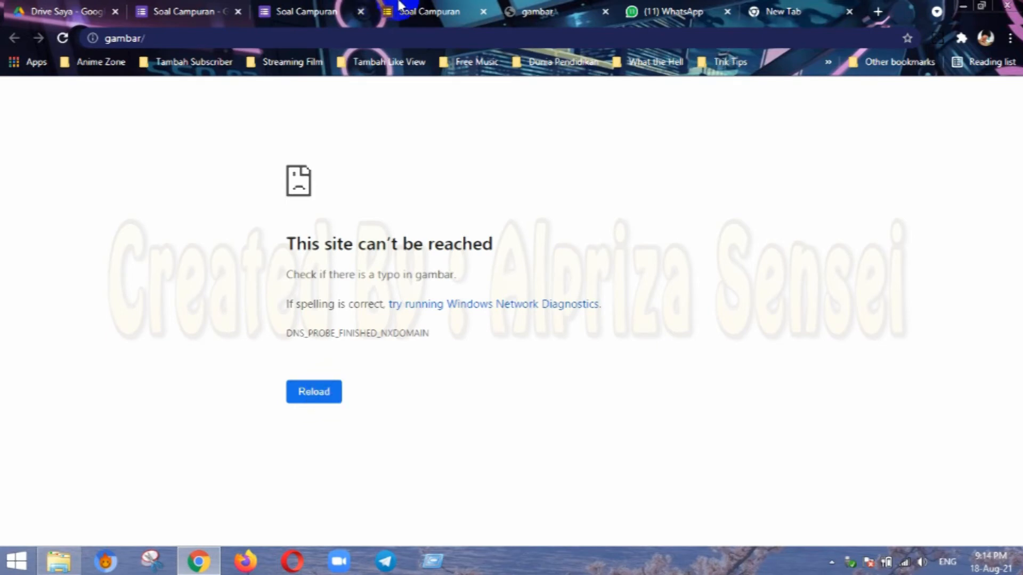
left_click(413, 11)
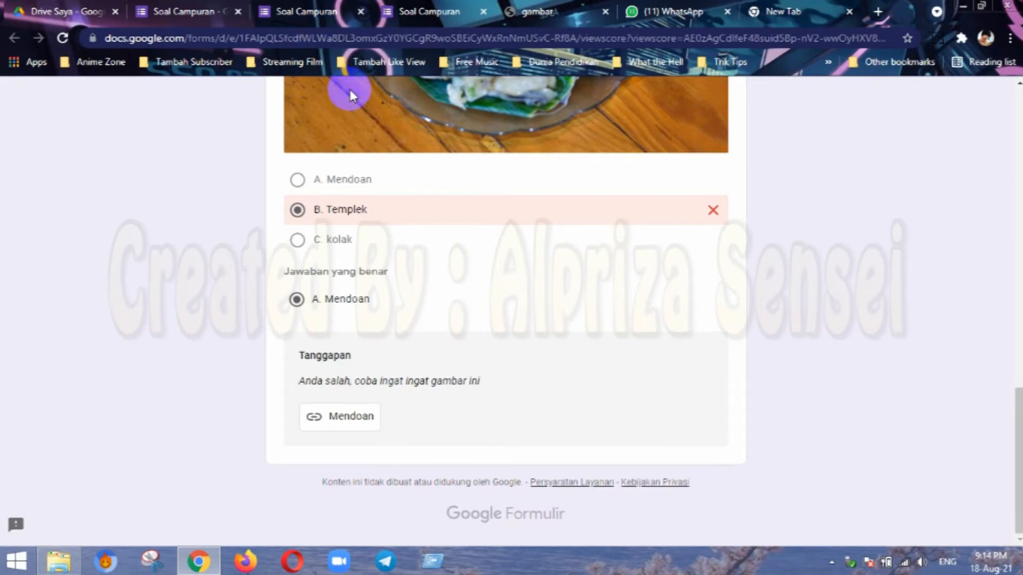
scroll(351, 90, "down", 5)
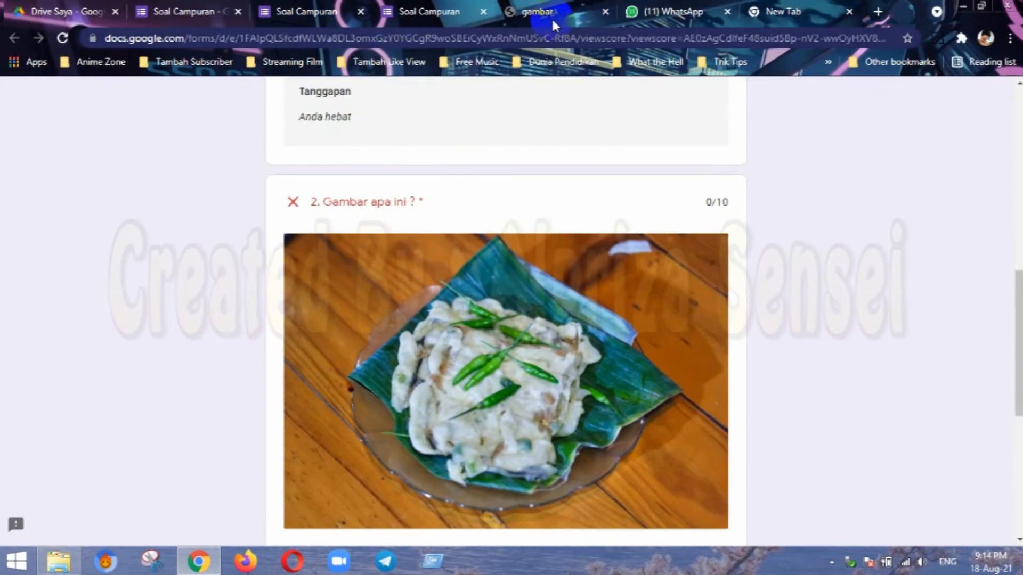
Search Google Images for "mendoan" and copy the image address of the second result, from lifestyle.sindonews.com.
left_click(788, 11)
left_click(618, 38)
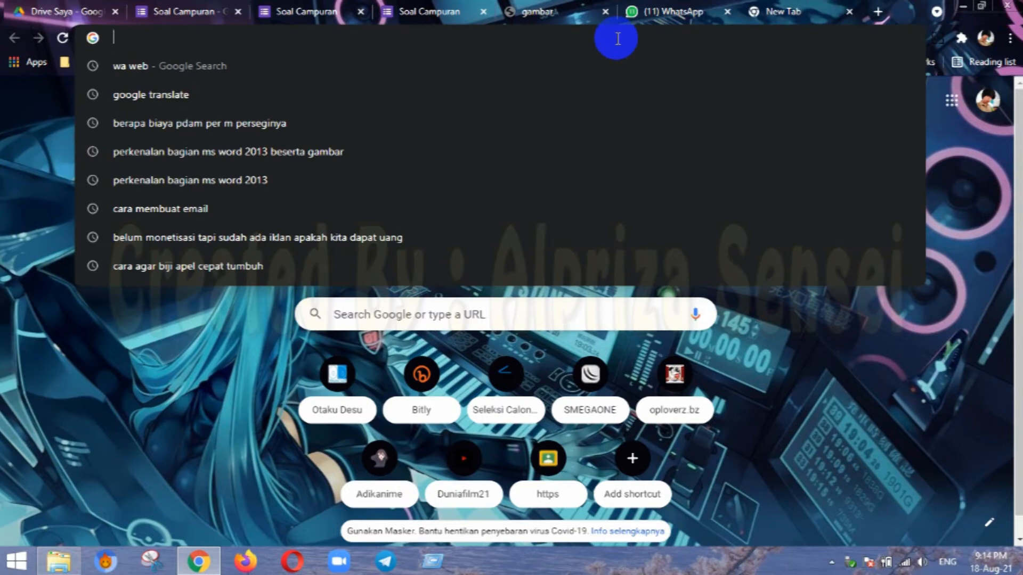
type("mendoan")
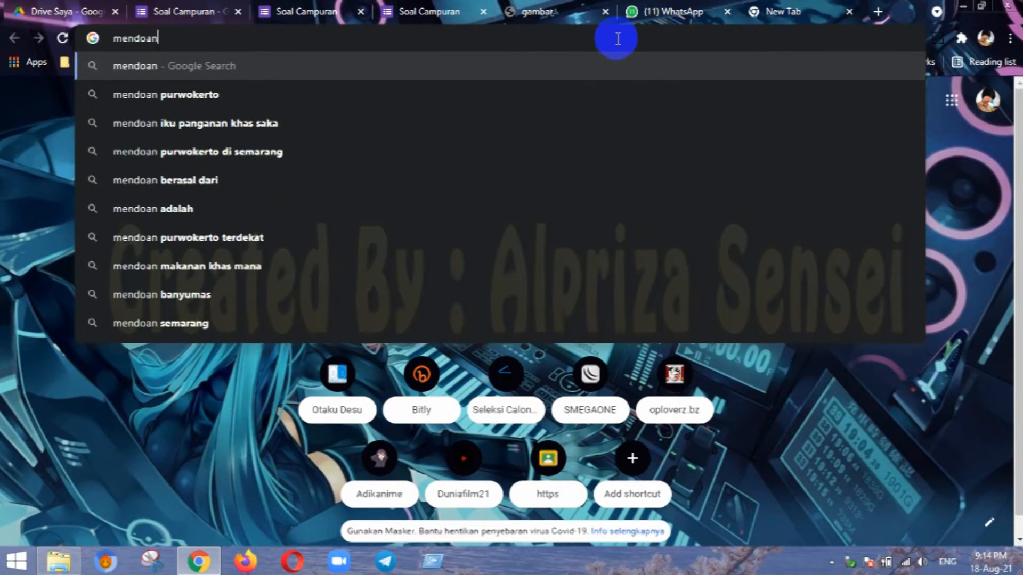
key("Return")
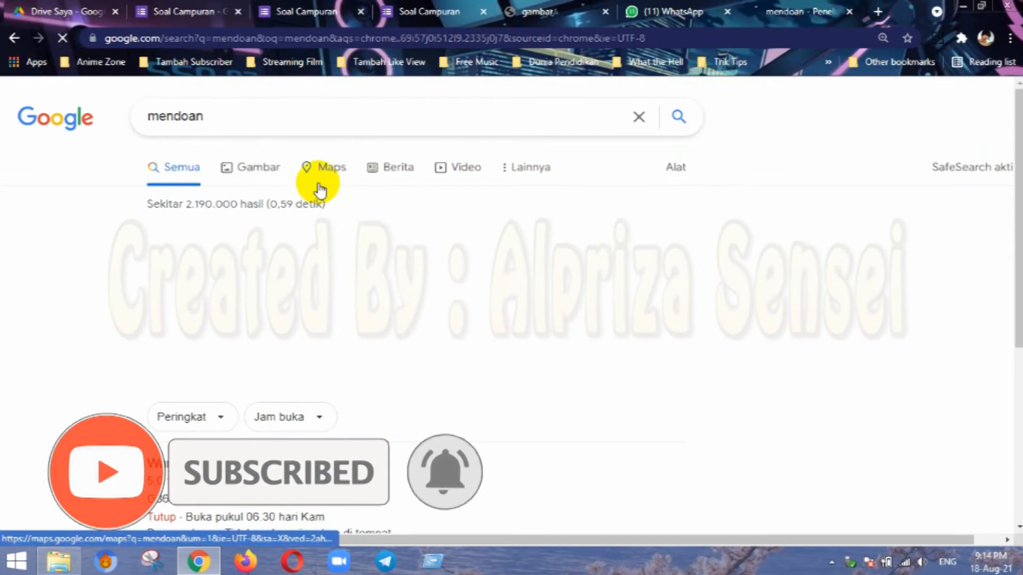
left_click(251, 170)
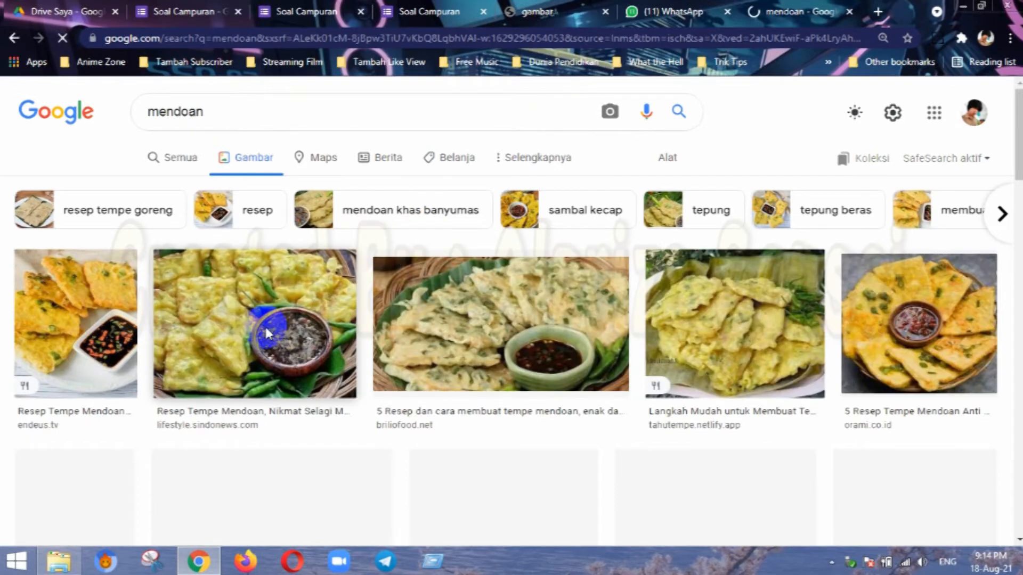
right_click(266, 332)
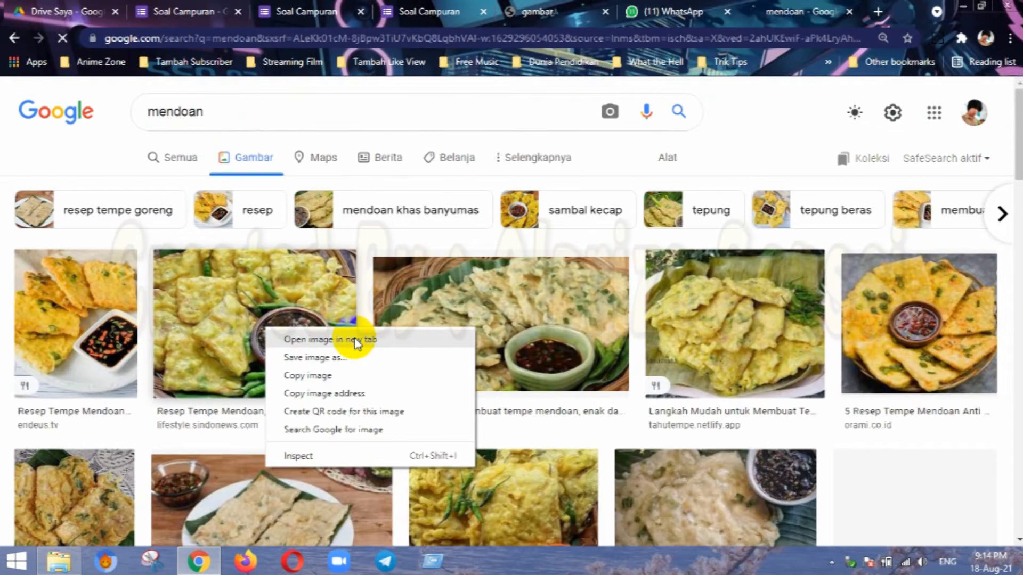
left_click(356, 394)
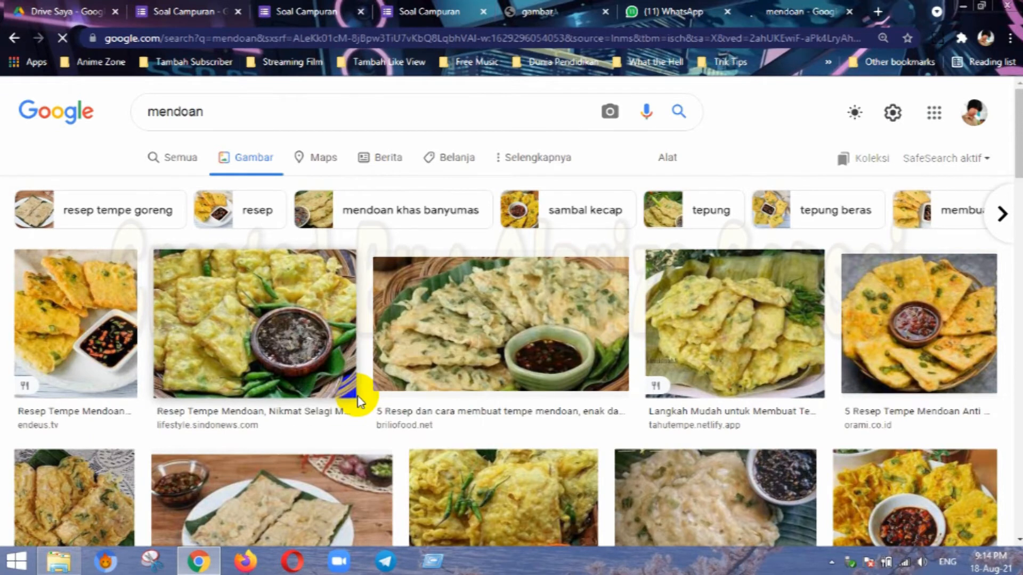
Back in the form editor, reopen the incorrect-answer feedback of question 2 for editing and check its Mendoan link.
left_click(323, 8)
left_click(193, 10)
scroll(410, 359, "down", 5)
scroll(410, 362, "down", 10)
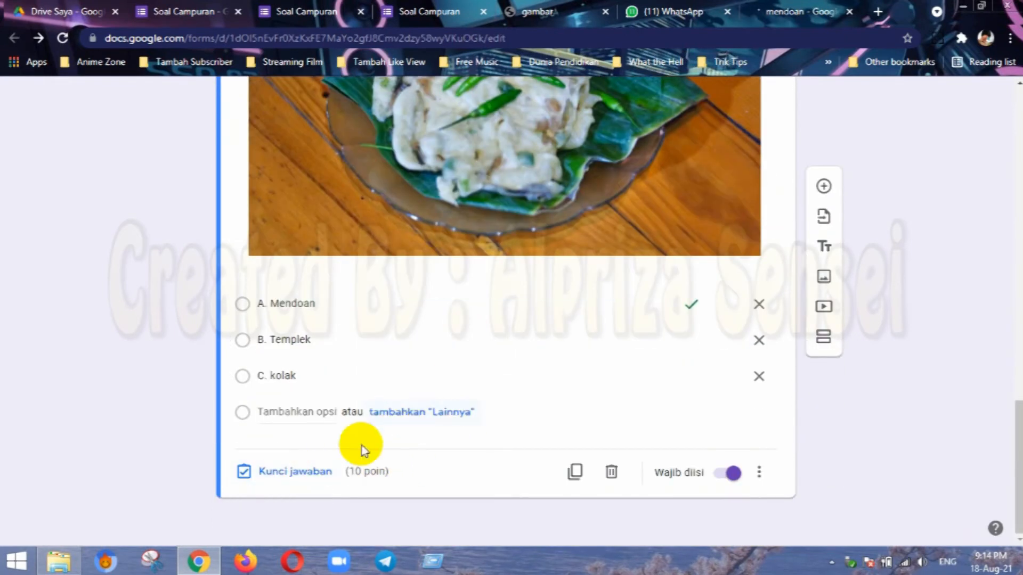
left_click(313, 476)
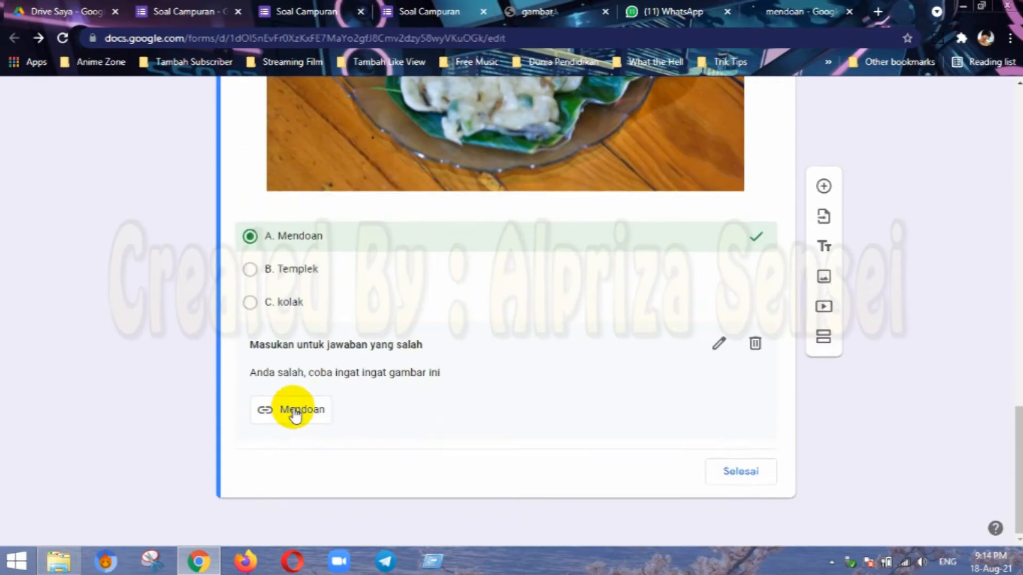
left_click(718, 344)
left_click(358, 234)
left_click(350, 275)
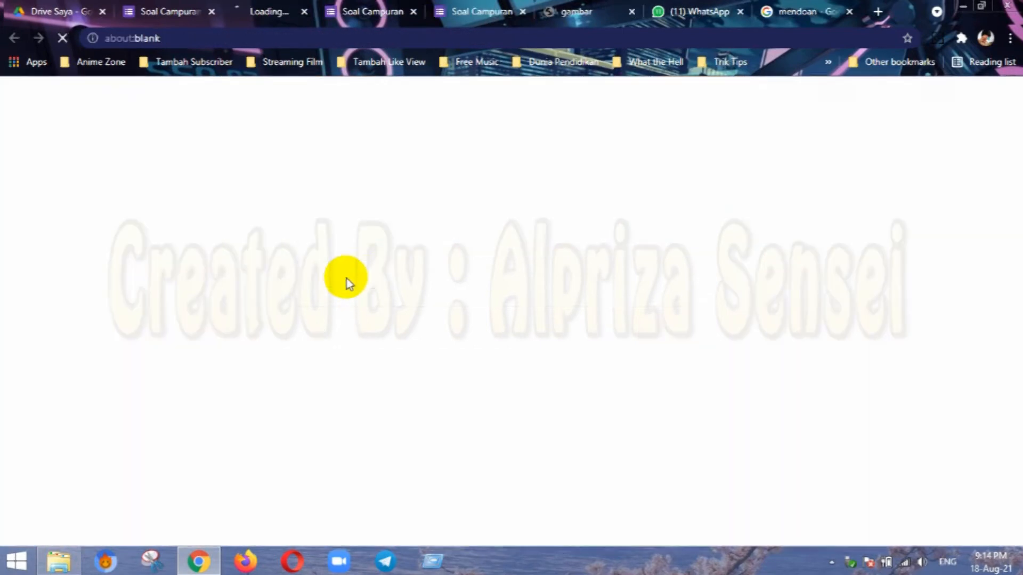
left_click(314, 12)
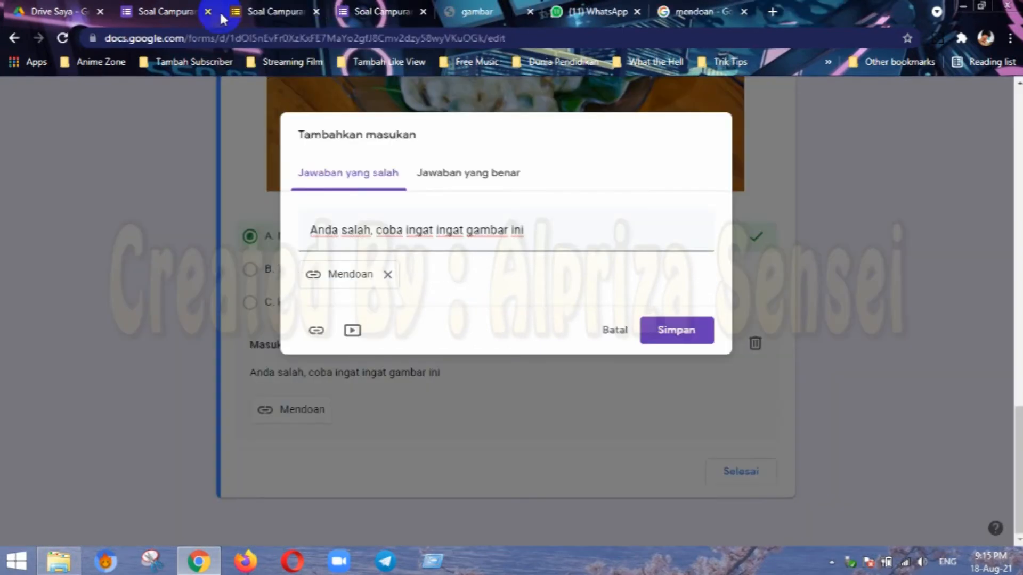
Remove the feedback's existing link and try to add the copied image address as a link with the display text "Mendoan".
left_click(387, 274)
left_click(316, 288)
left_click(341, 290)
key("ctrl+v")
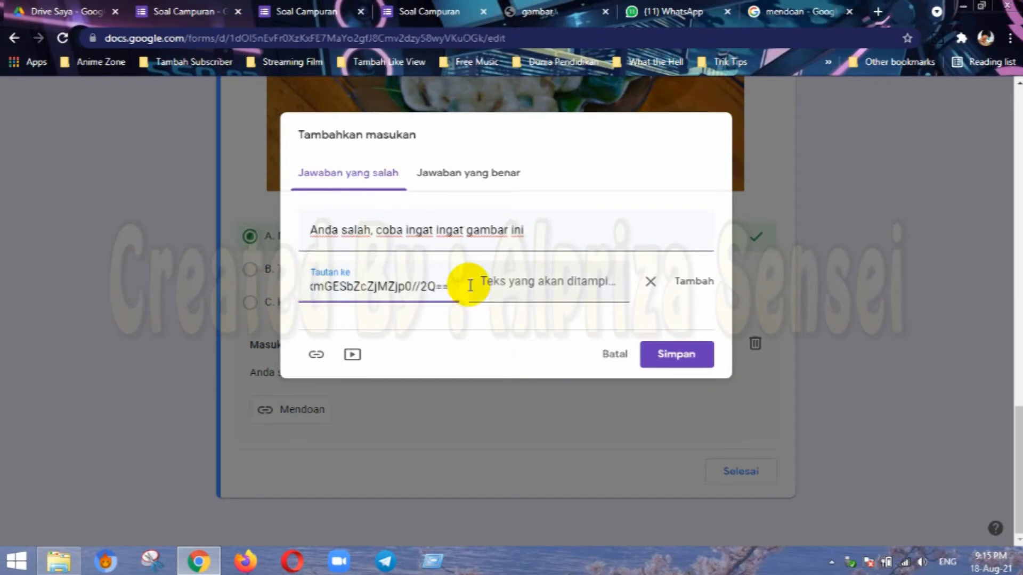
left_click(521, 279)
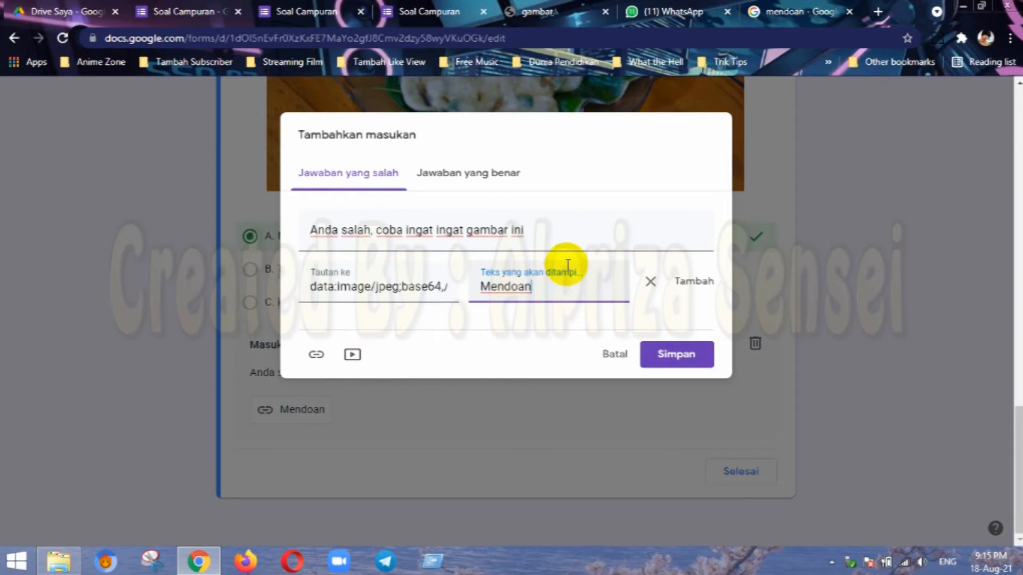
left_click(698, 287)
left_click(676, 357)
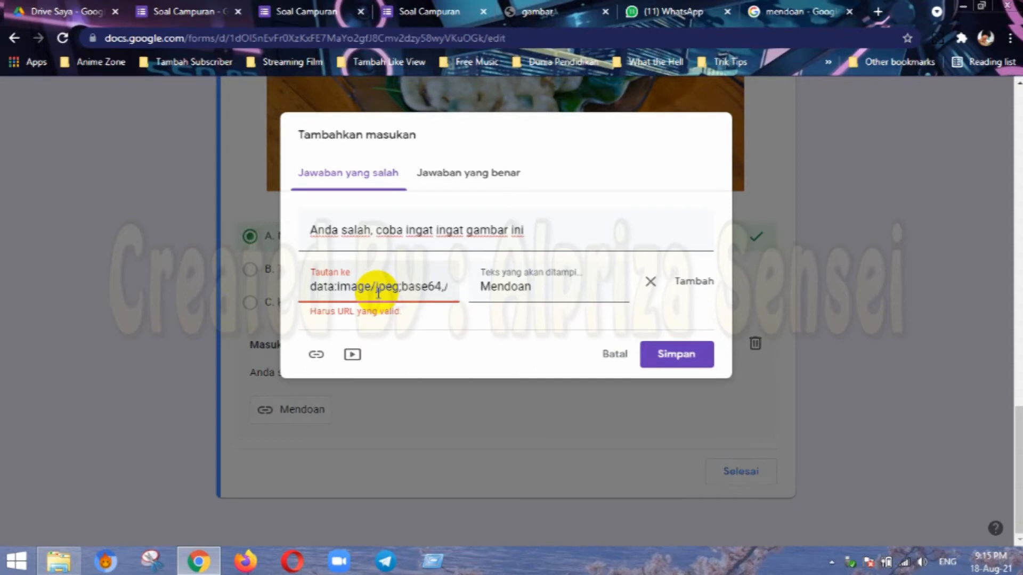
Copy the address of the "mendoan" image search page and add it as the feedback link with the display text "Mendoan".
left_click(538, 12)
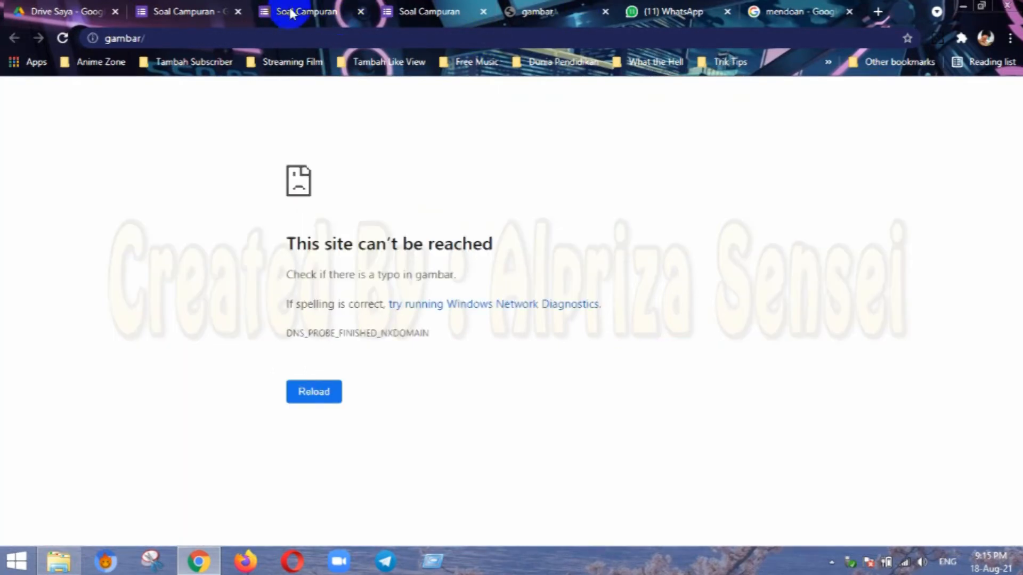
left_click(202, 12)
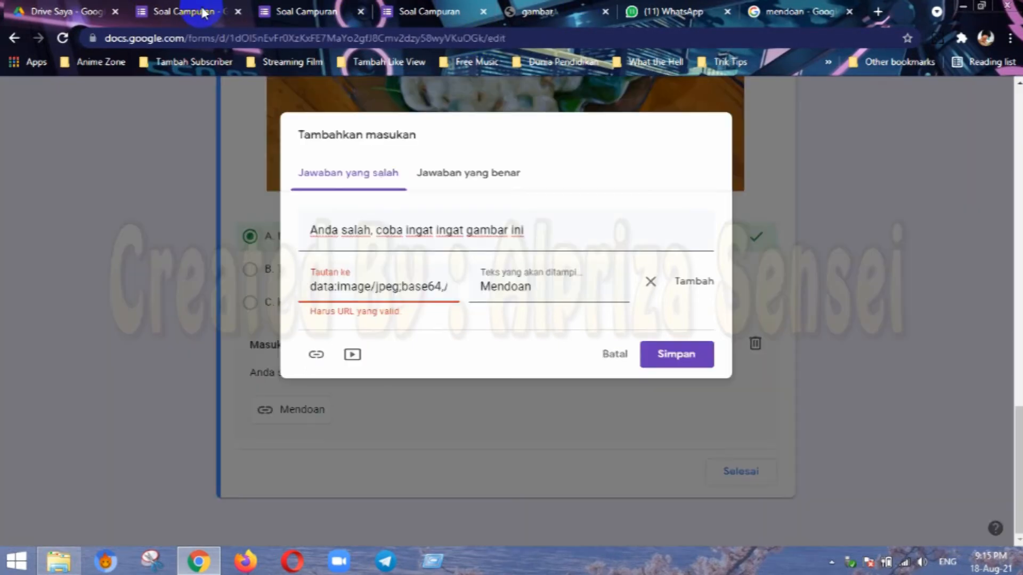
left_click(795, 10)
left_click(269, 39)
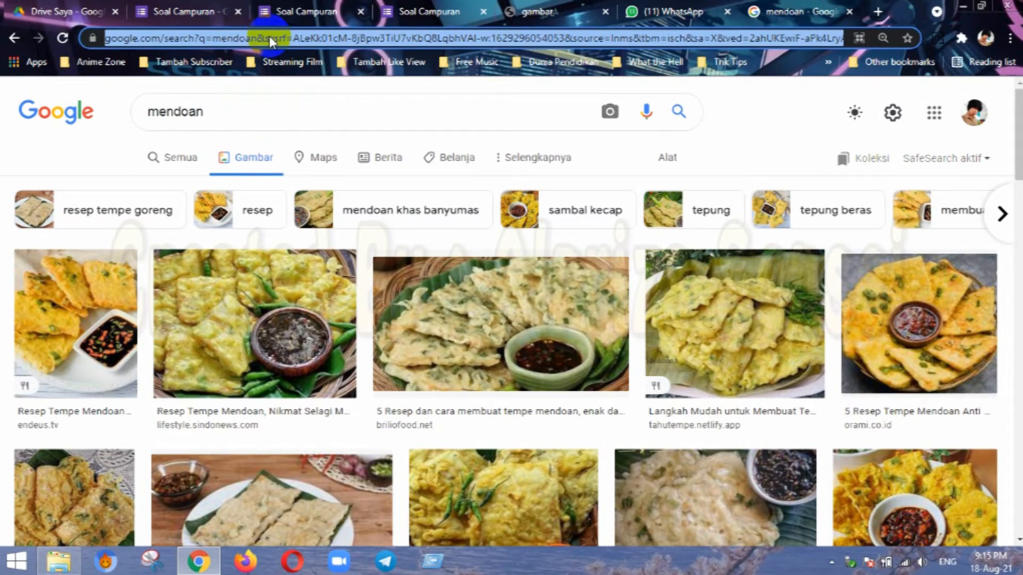
left_click(189, 11)
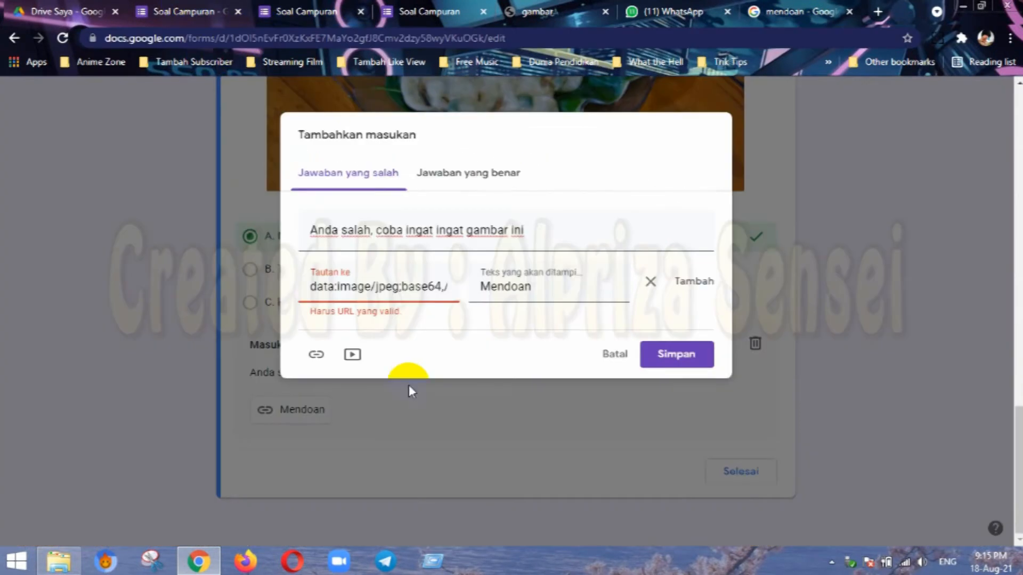
triple_click(411, 290)
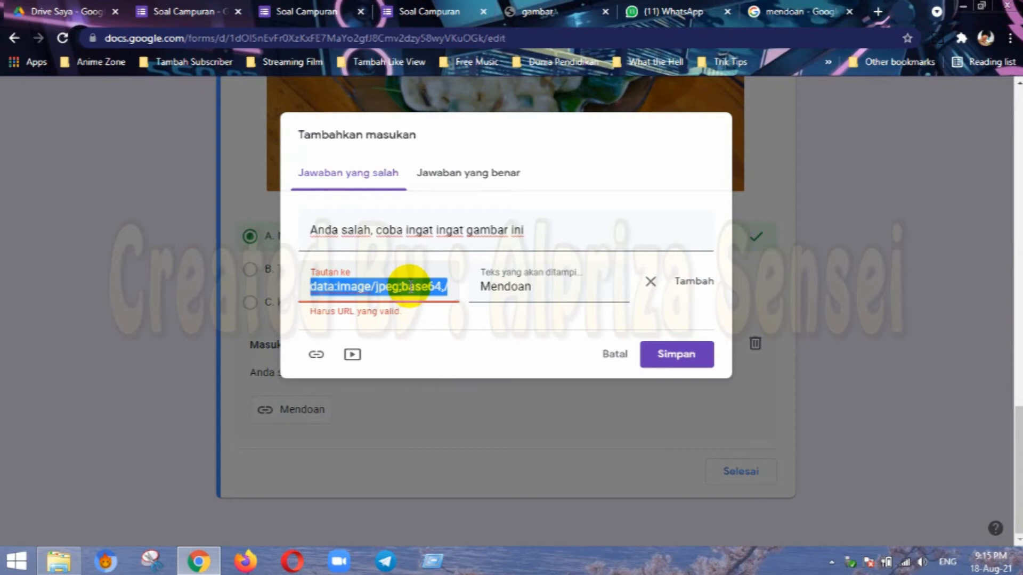
key("ctrl+v")
key("ctrl+a")
key("ctrl+v")
left_click(700, 286)
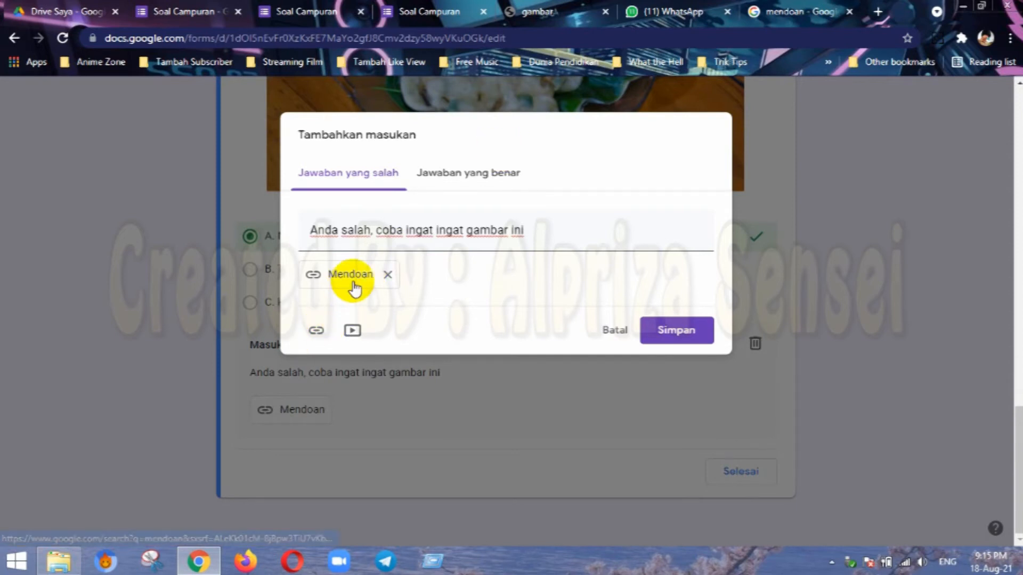
Compare the new Mendoan link with the search page's address and save the incorrect-answer feedback of question 2.
left_click(771, 7)
left_click(371, 38)
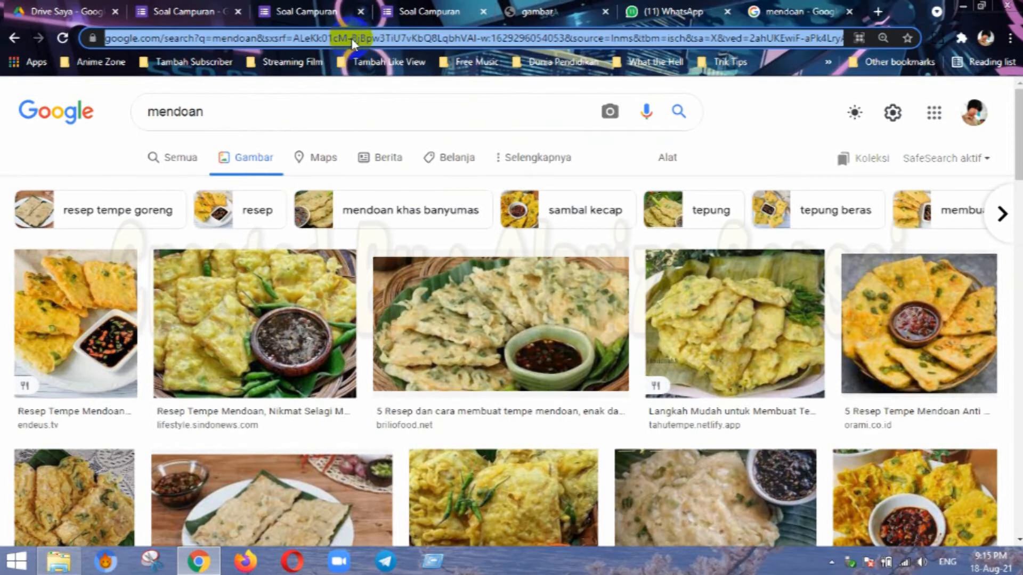
left_click(188, 10)
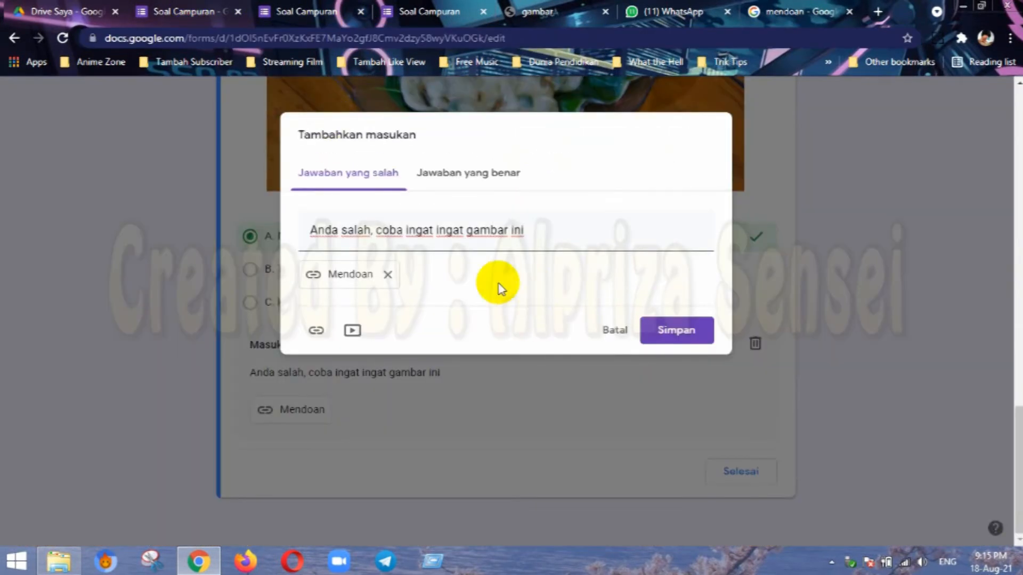
left_click(682, 327)
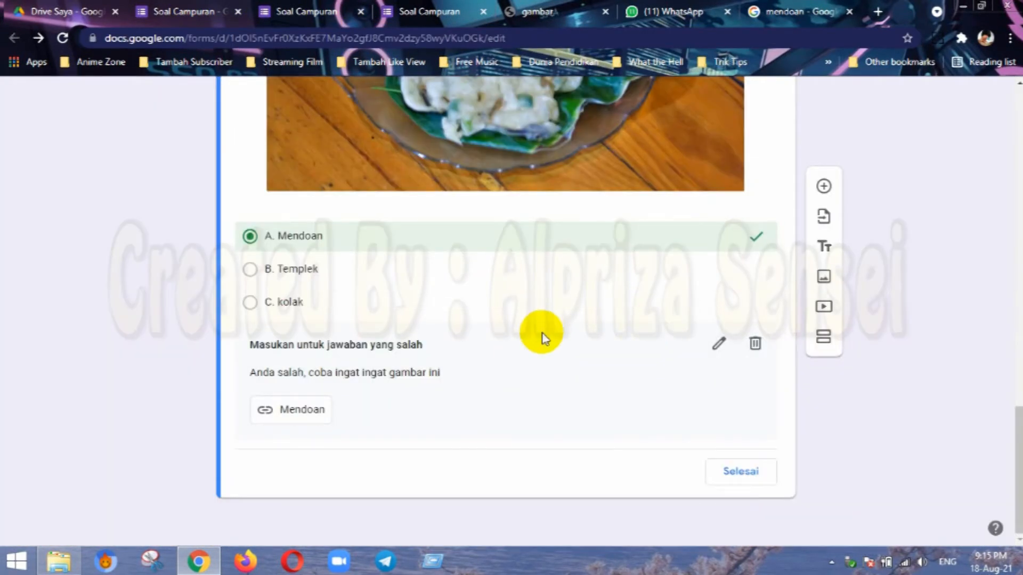
Preview the form, fill in the identity section with name "q" and class 1, and continue to the questions.
scroll(554, 341, "up", 15)
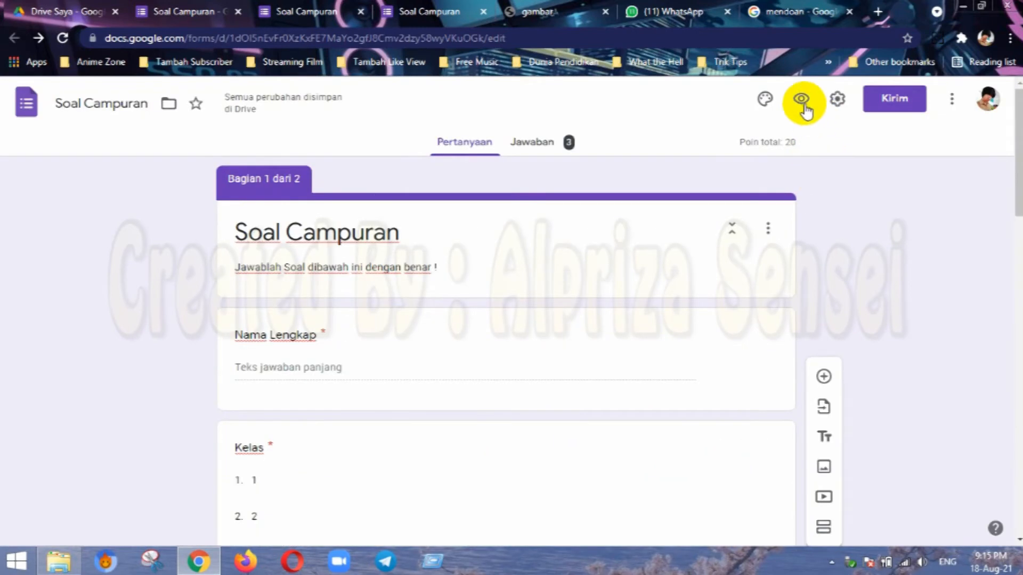
left_click(801, 99)
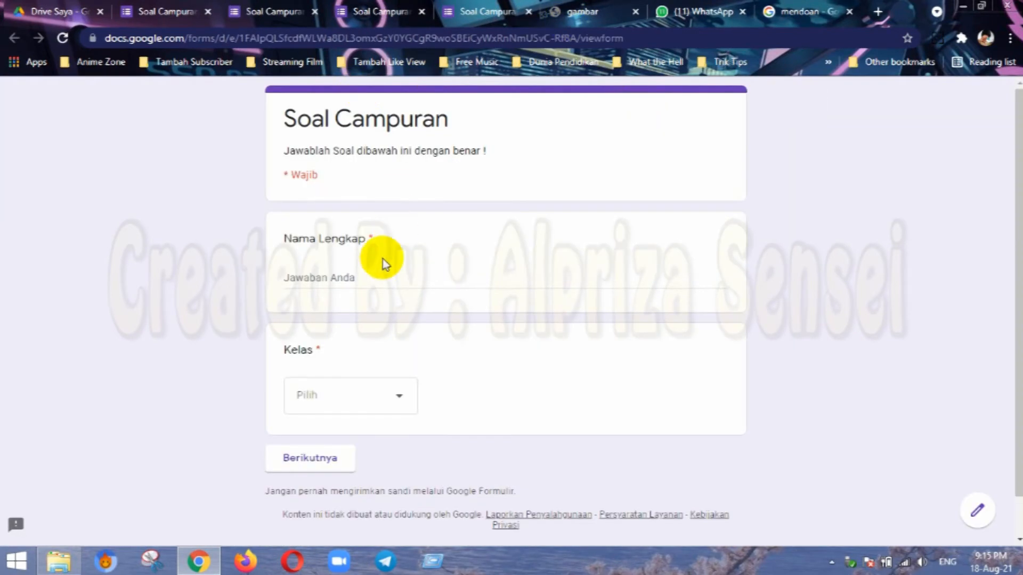
left_click(357, 276)
type("q")
left_click(325, 411)
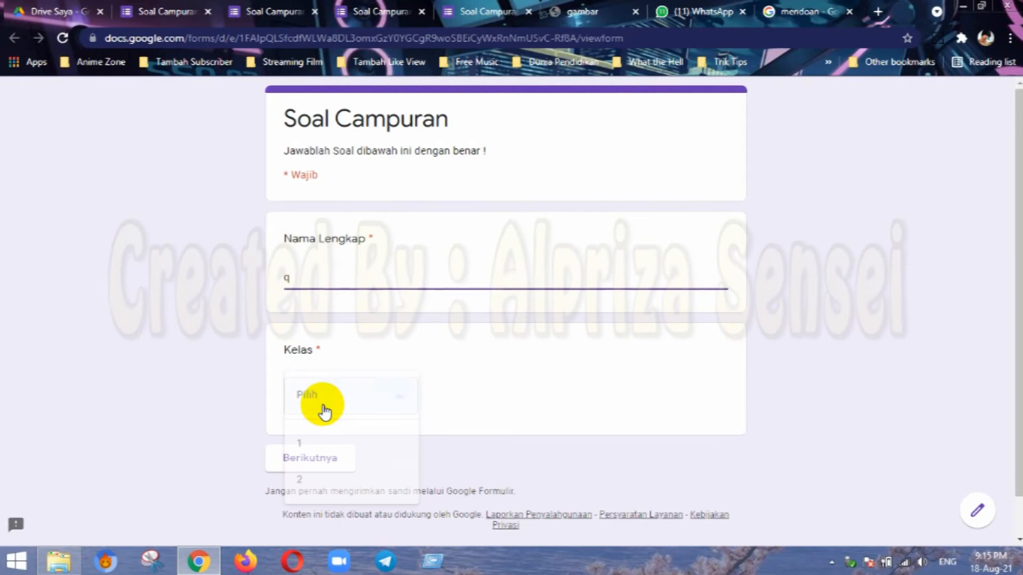
left_click(338, 450)
left_click(331, 457)
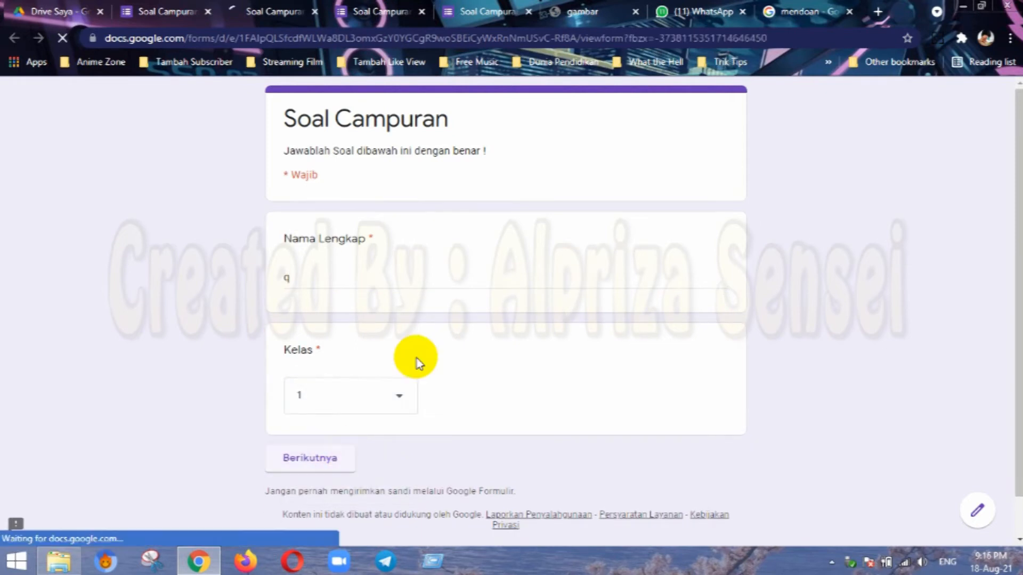
Answer question 1 with "C. Motor" and question 2 with "C. kolak", and submit the test response.
scroll(342, 279, "down", 1)
left_click(340, 282)
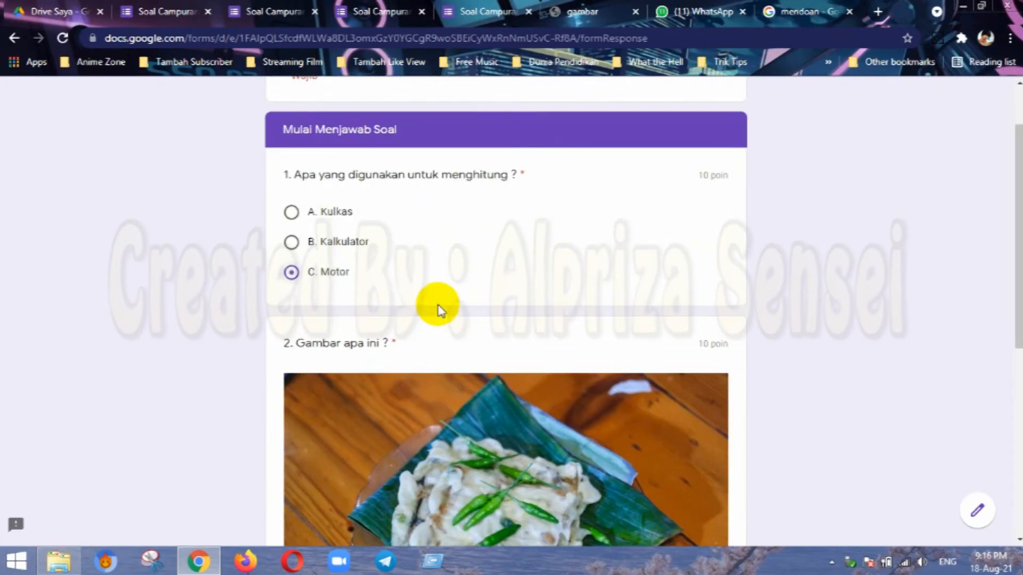
scroll(438, 307, "down", 10)
left_click(346, 356)
left_click(359, 417)
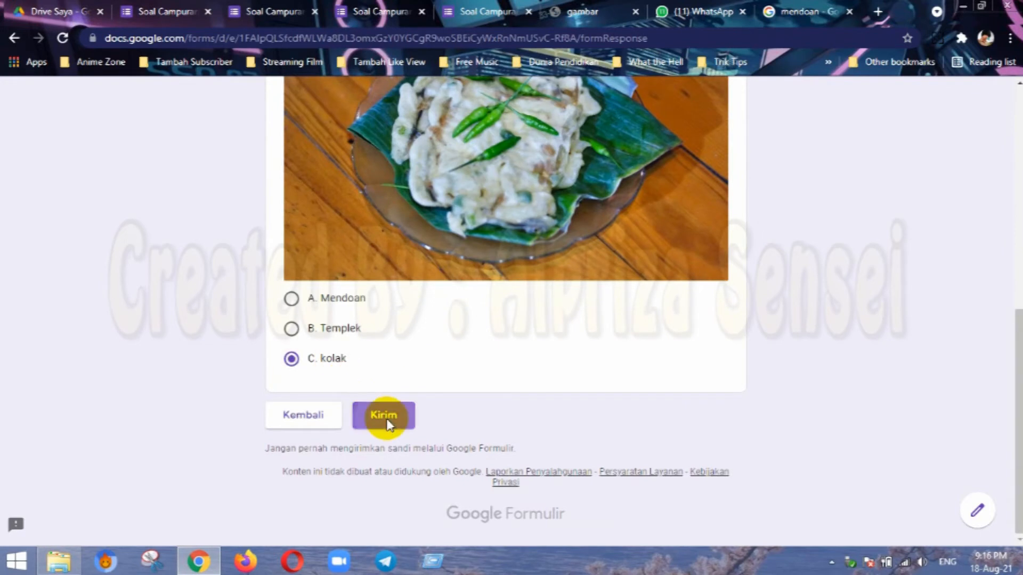
View the score of the test response and check where the Mendoan link in the question 2 feedback leads.
left_click(381, 208)
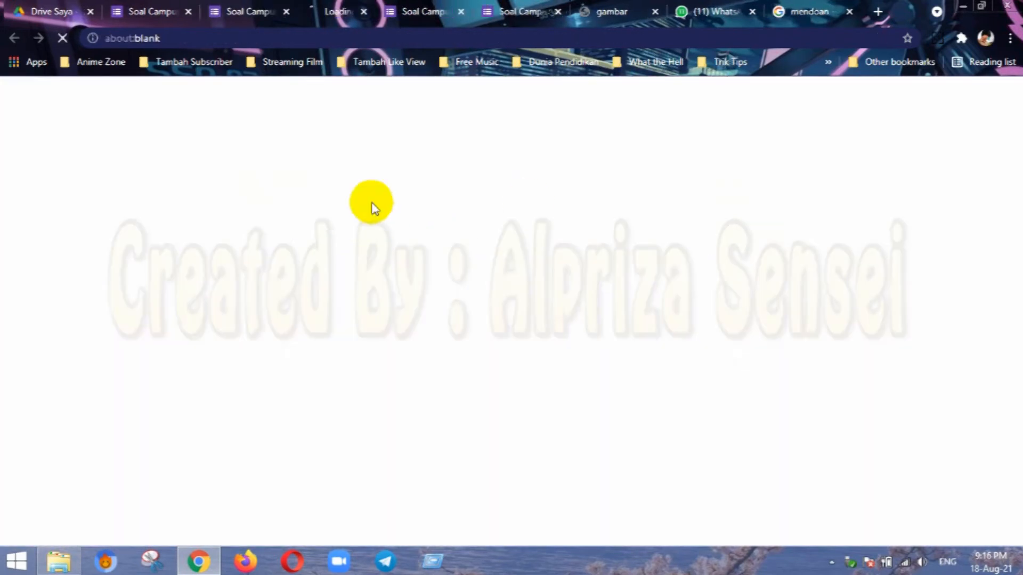
scroll(434, 286, "down", 1)
scroll(434, 285, "down", 15)
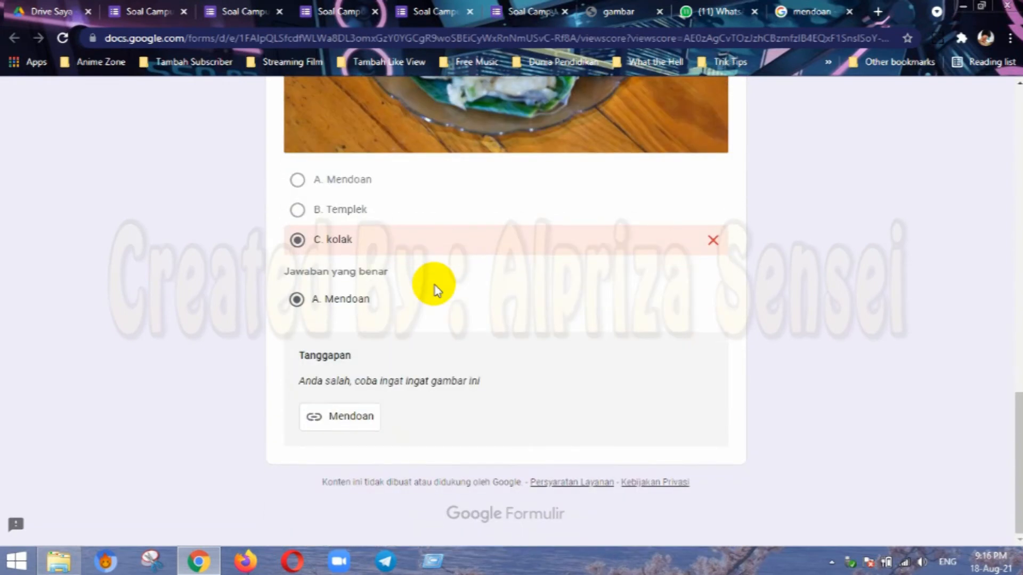
left_click(357, 416)
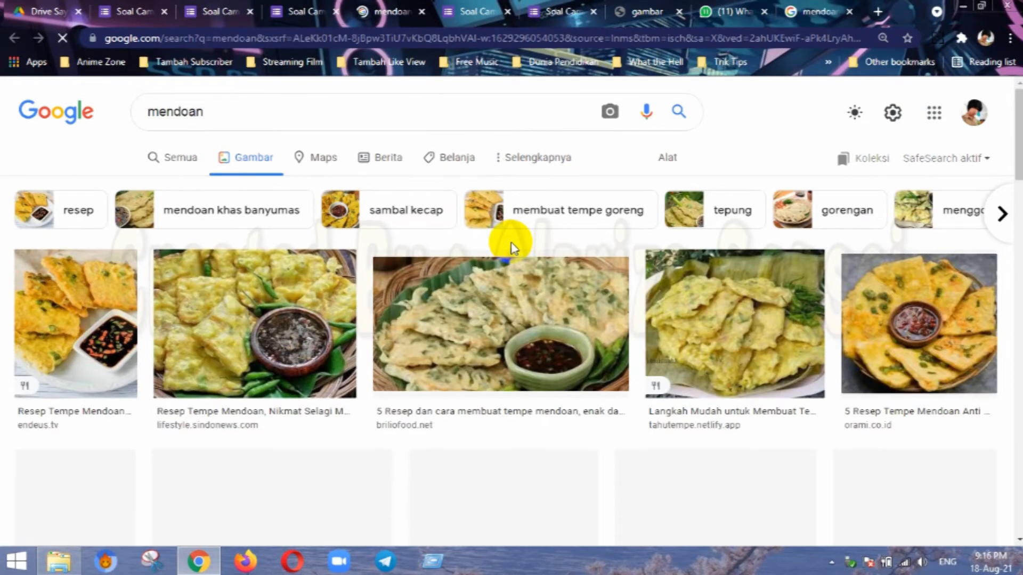
scroll(512, 246, "down", 10)
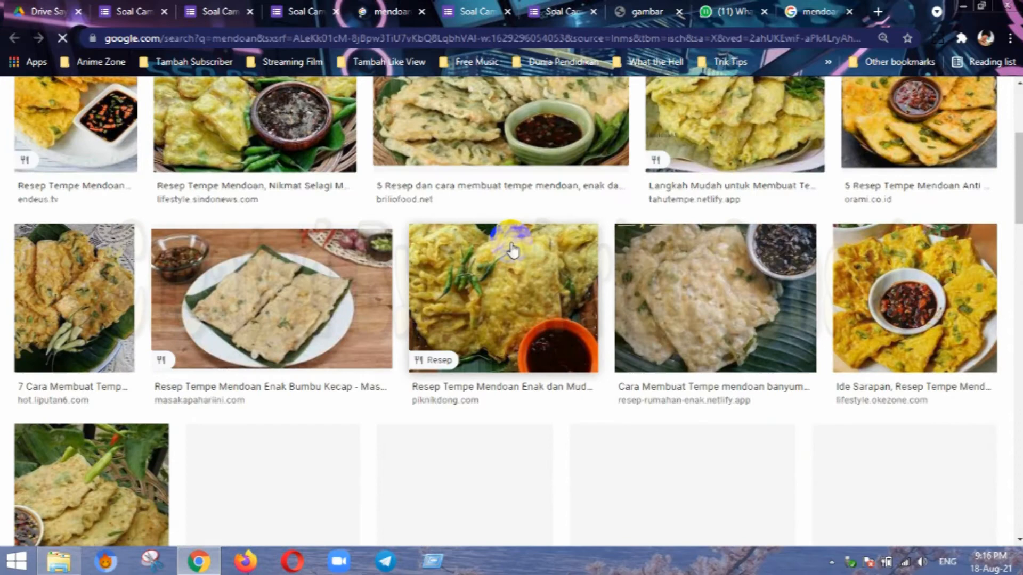
scroll(512, 246, "up", 10)
scroll(512, 246, "down", 10)
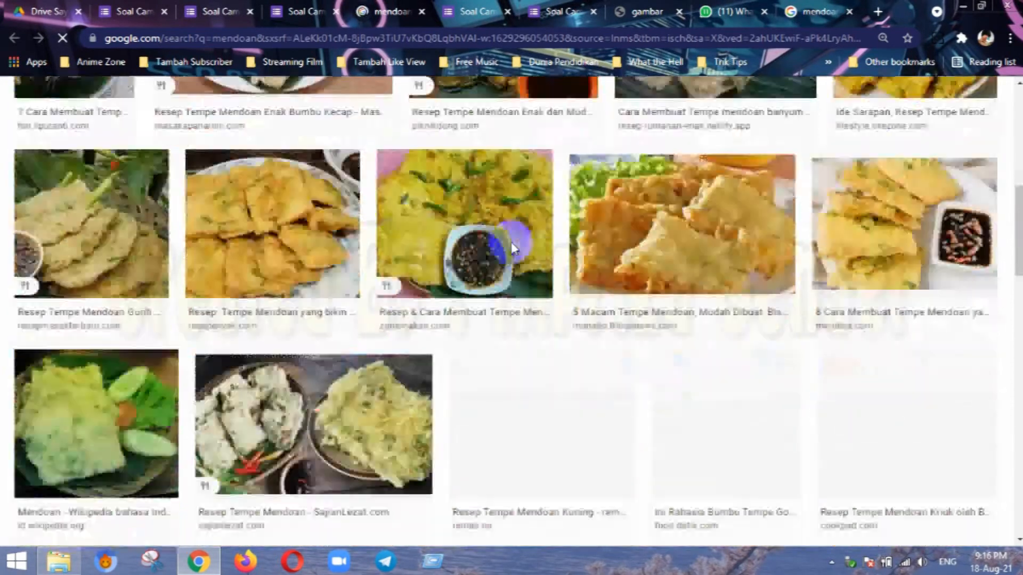
scroll(511, 247, "up", 6)
scroll(512, 246, "up", 4)
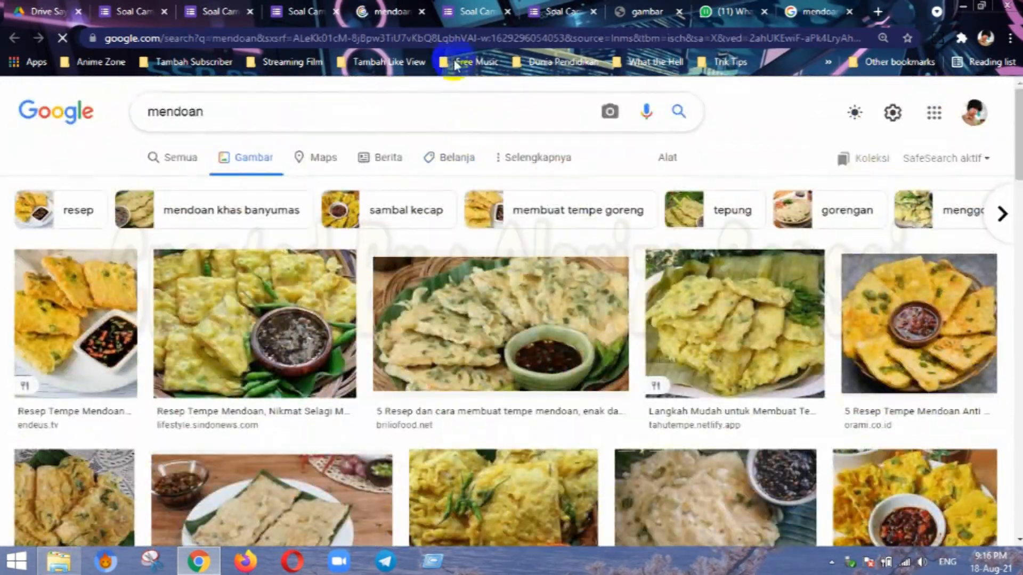
Close the leftover score, preview, link result and "gambar" error pages, and return to the form editor.
left_click(290, 4)
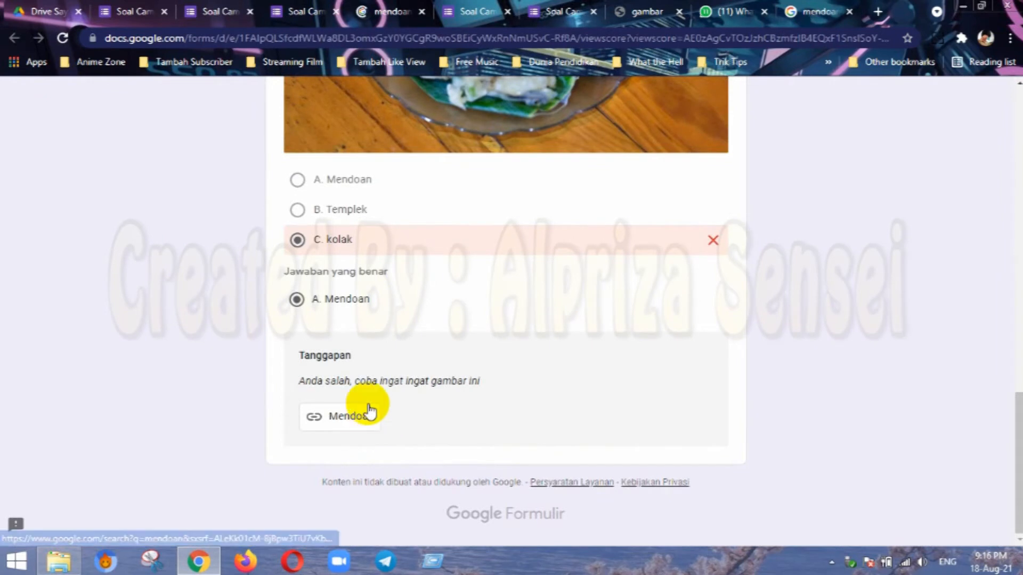
left_click(299, 5)
left_click(336, 12)
left_click(337, 12)
left_click(339, 14)
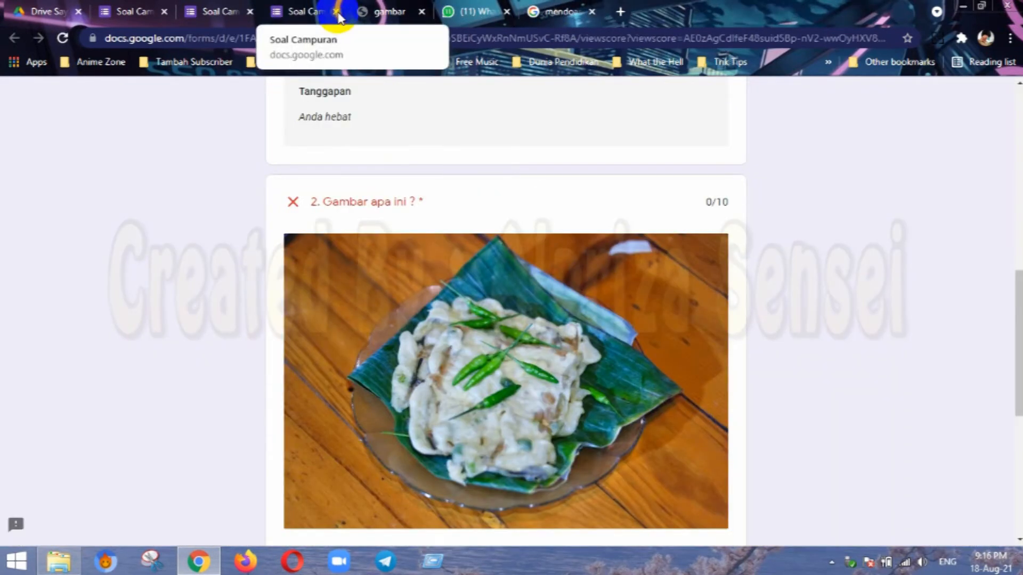
left_click(336, 12)
left_click(224, 12)
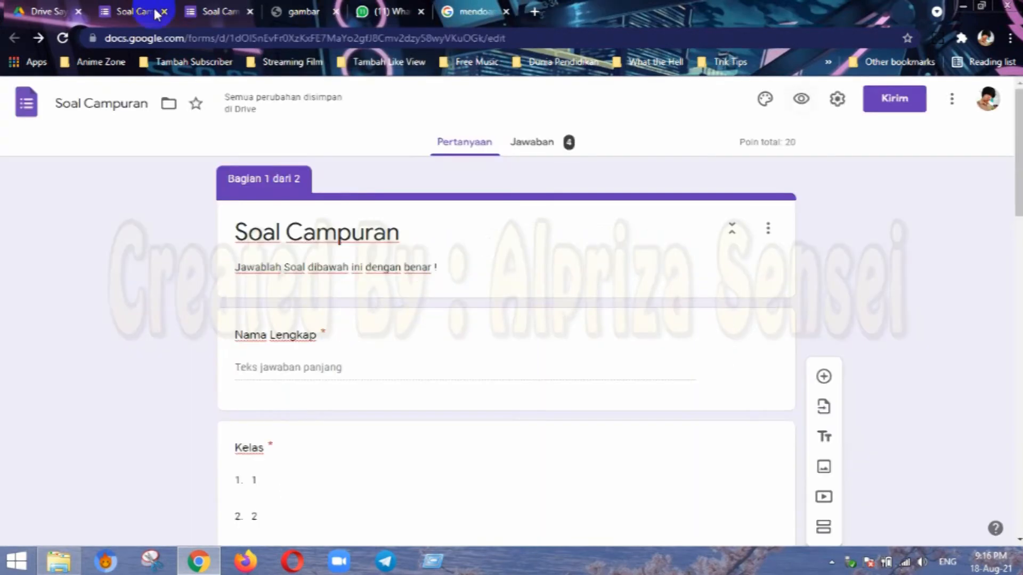
left_click(249, 12)
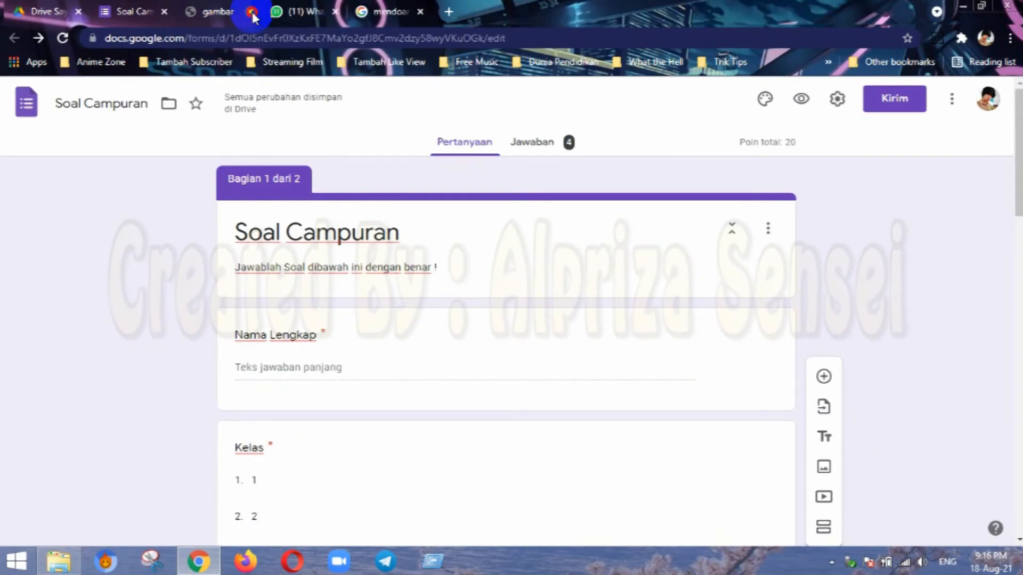
left_click(249, 12)
Finish editing the answer key of question 2.
scroll(491, 303, "down", 7)
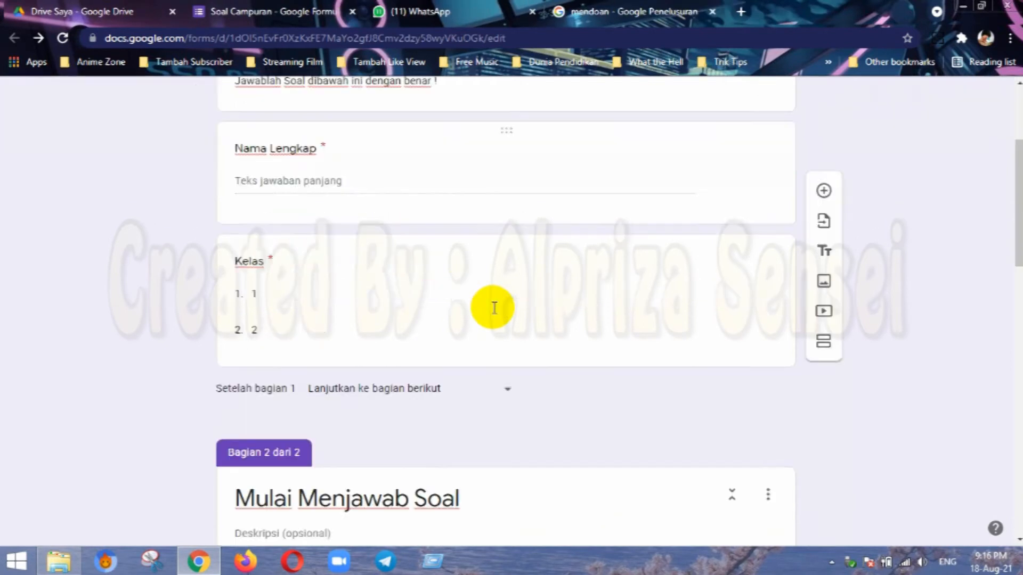
scroll(491, 306, "down", 15)
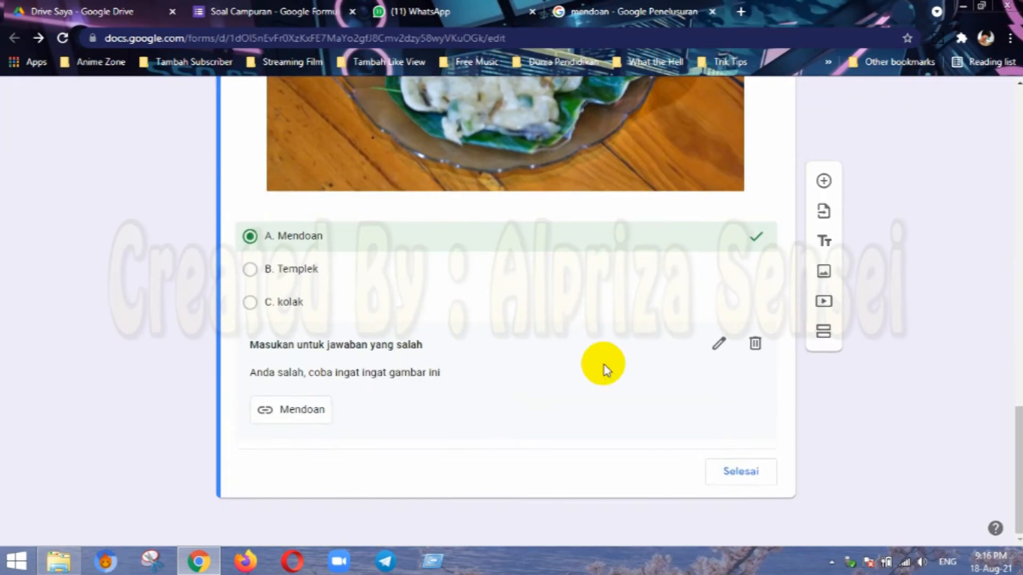
left_click(746, 472)
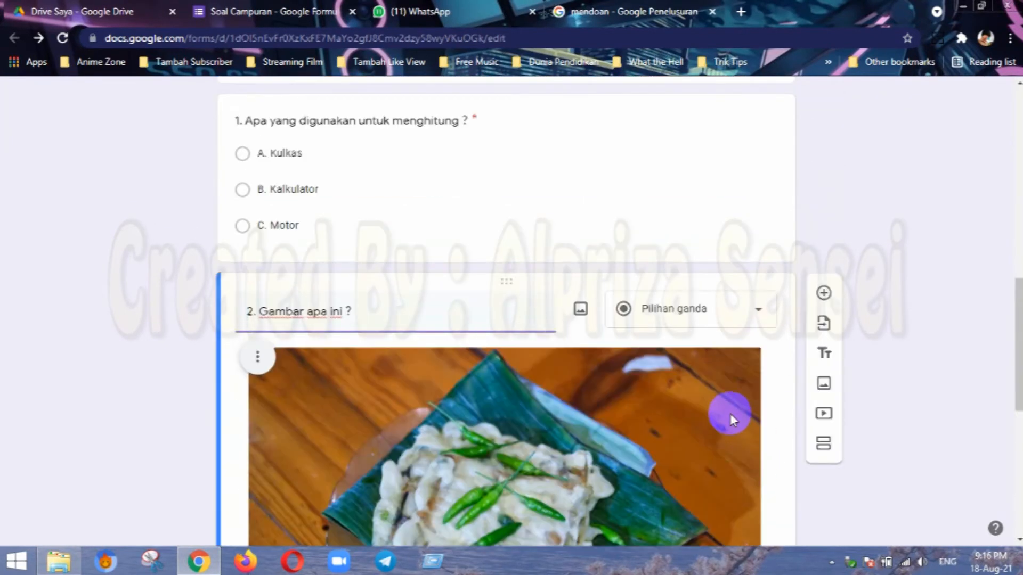
Add the required paragraph question "3. Bagaimana membersihkan CPU kotor ?".
left_click(824, 292)
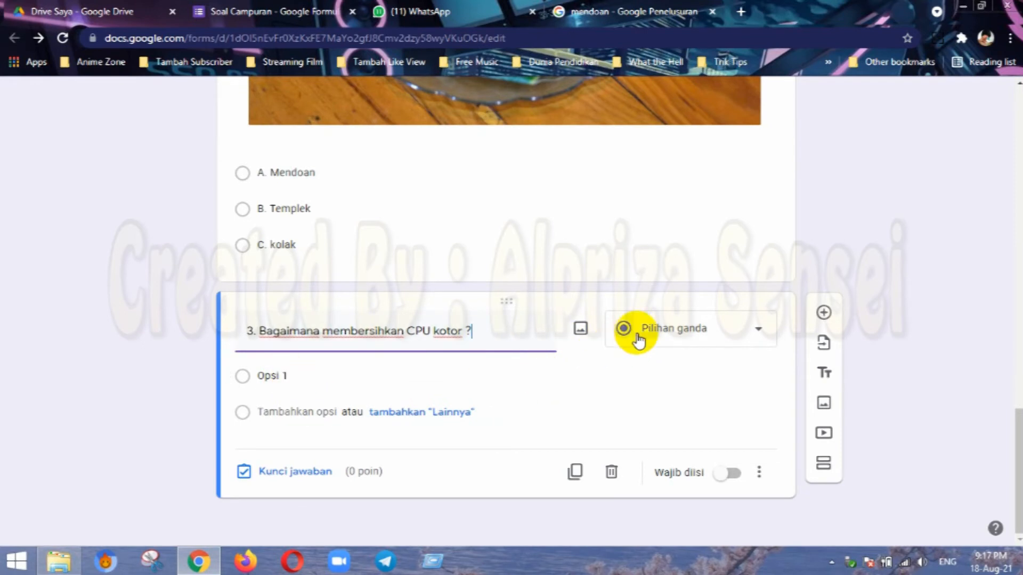
left_click(712, 331)
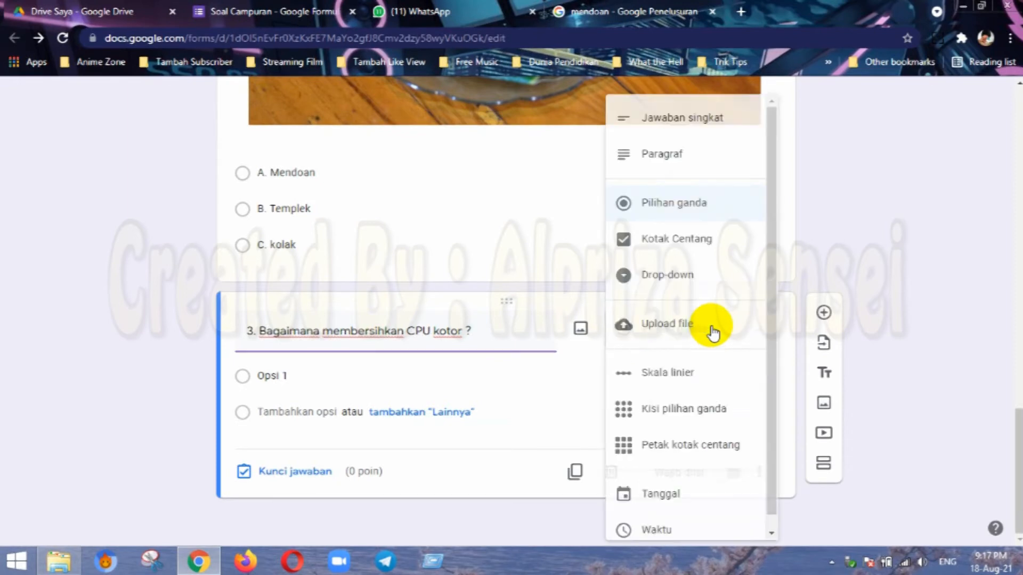
left_click(686, 159)
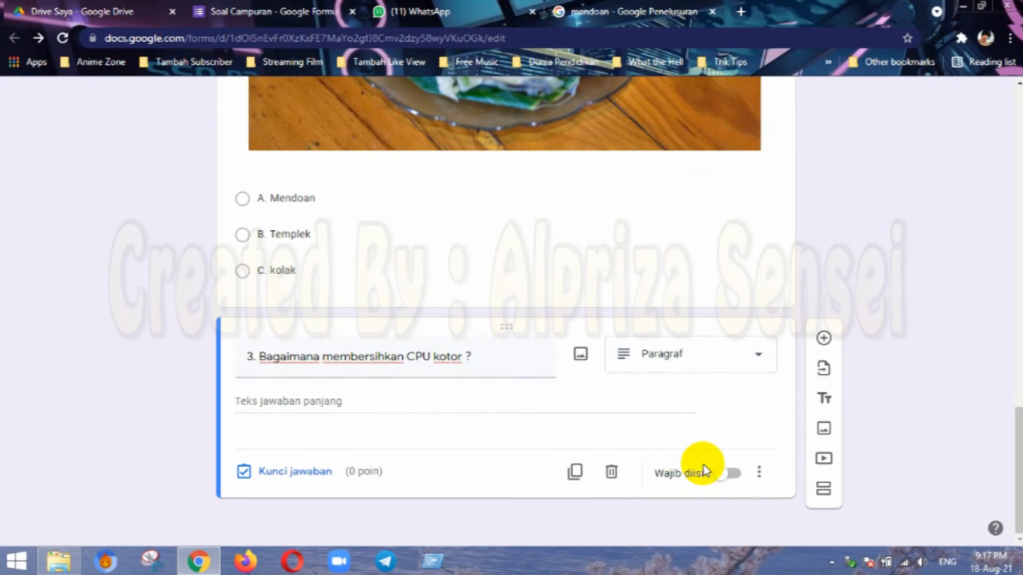
left_click(731, 474)
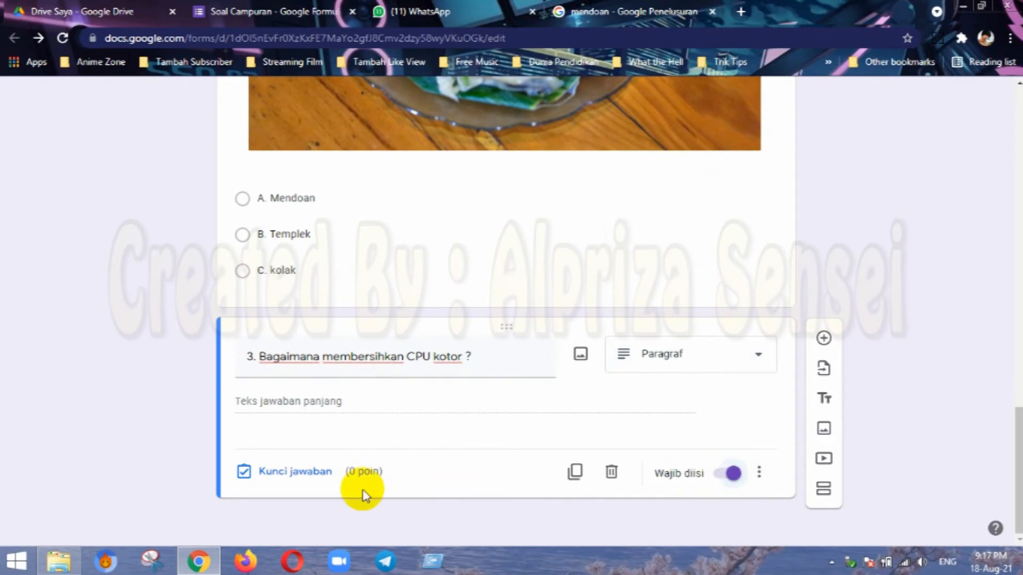
left_click(295, 472)
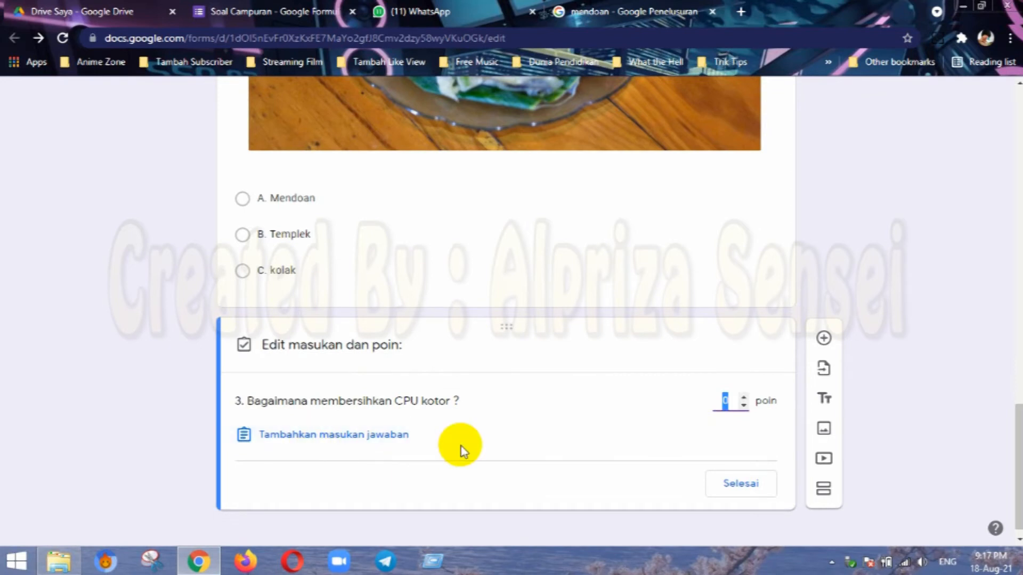
scroll(552, 447, "down", 1)
left_click(347, 432)
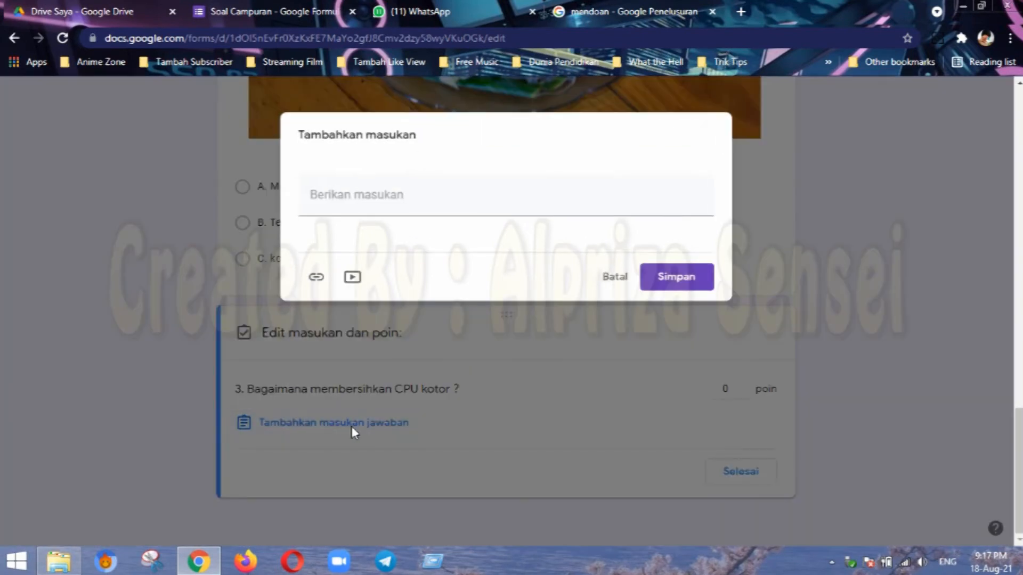
left_click(386, 201)
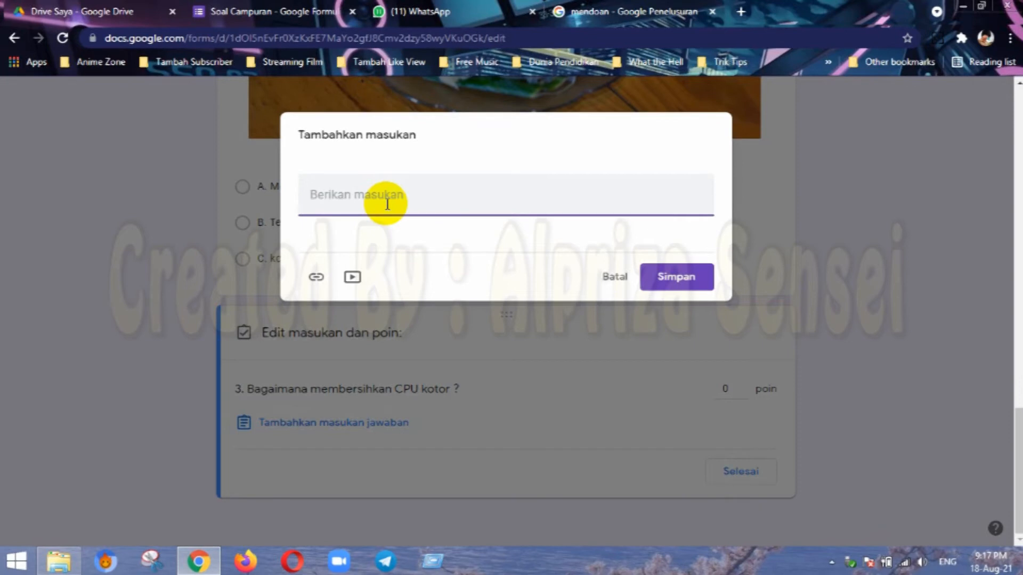
left_click(609, 278)
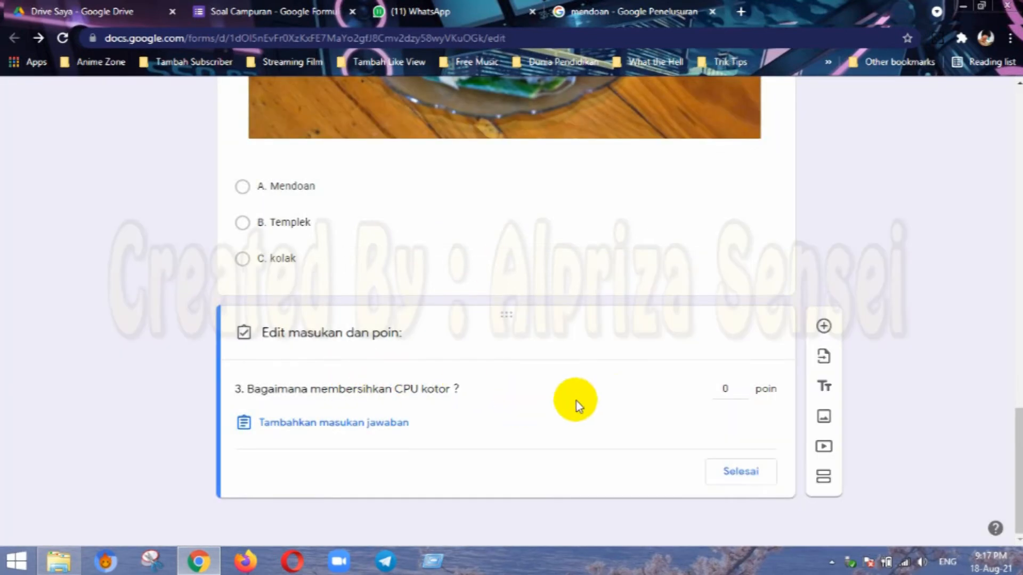
left_click(726, 389)
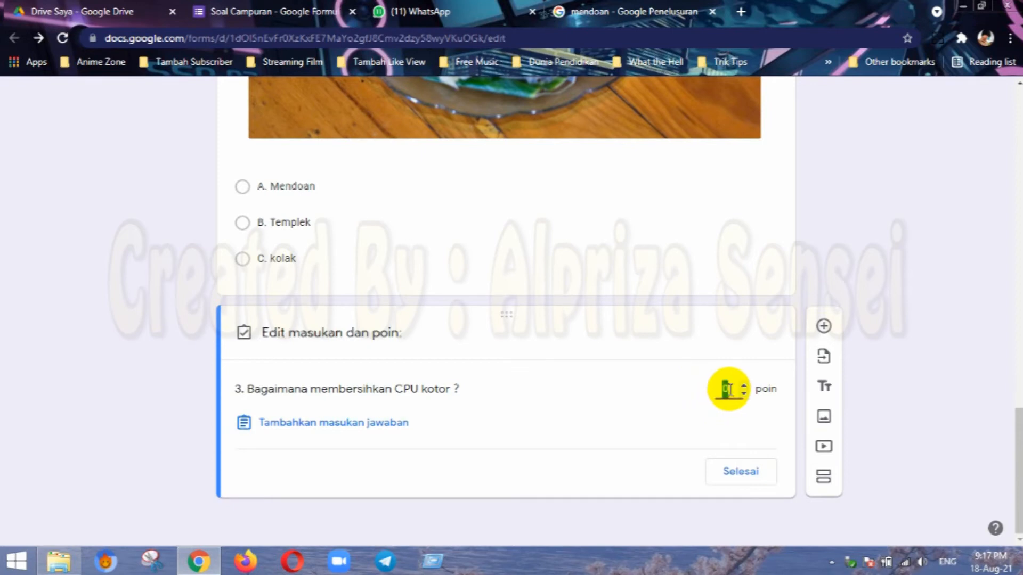
left_click(667, 432)
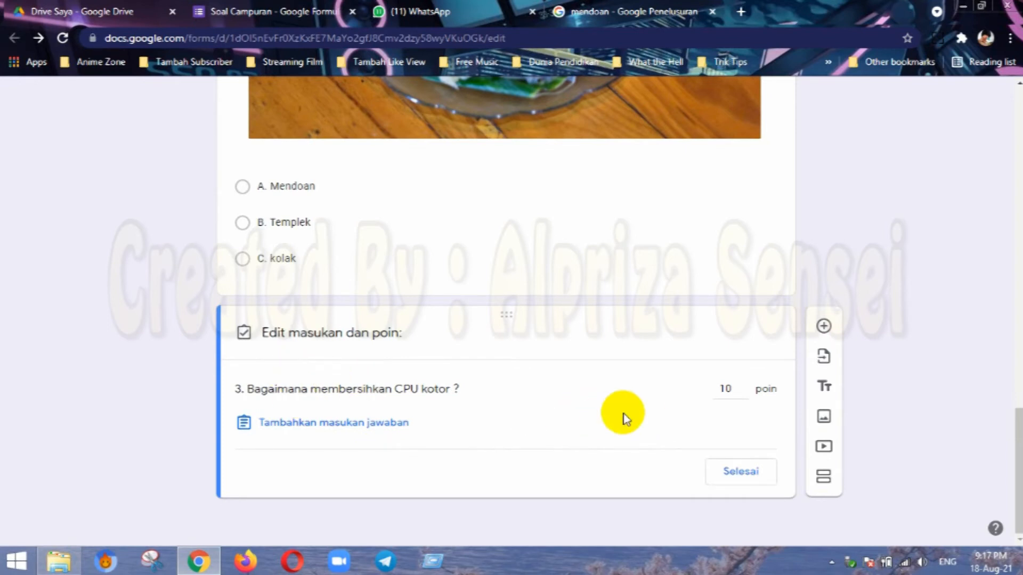
left_click(743, 387)
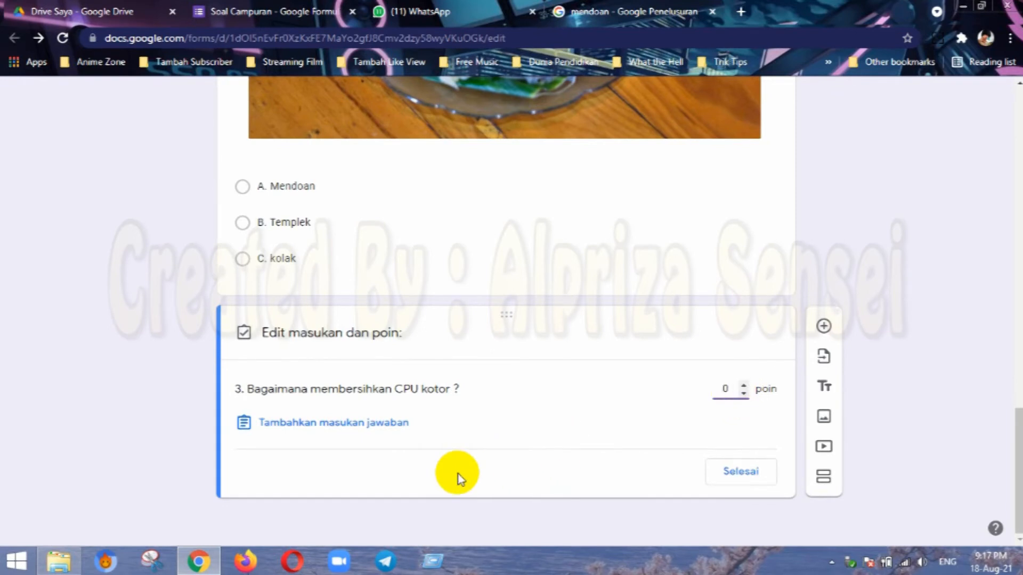
Examine the YouTube search and URL options for attaching a video to question 3's answer feedback.
left_click(327, 430)
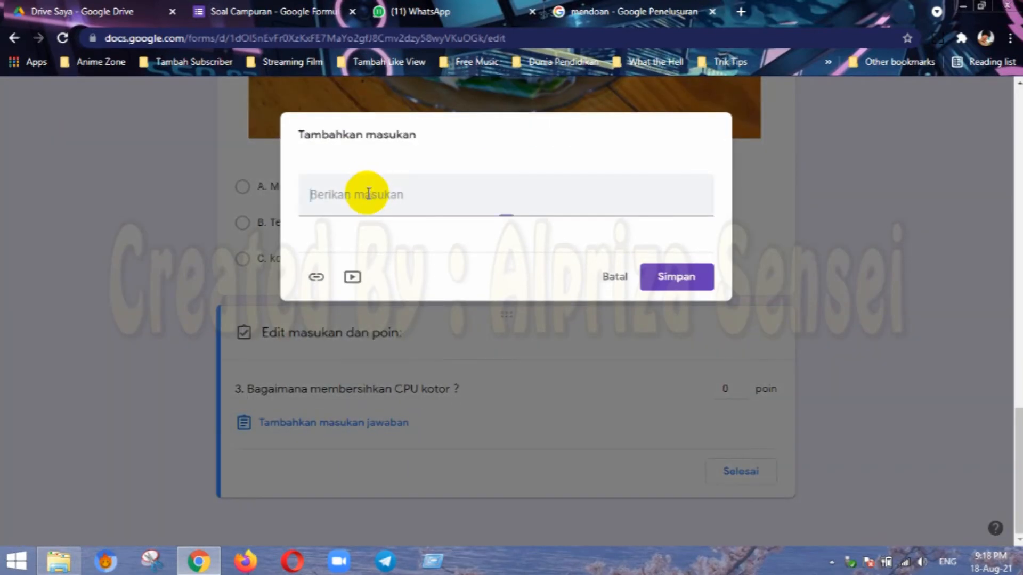
left_click(338, 238)
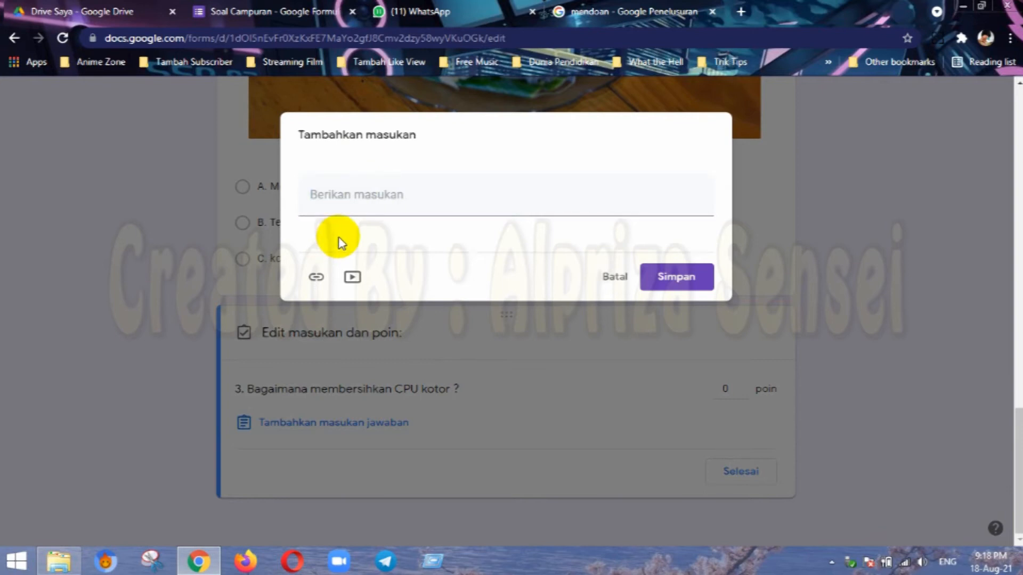
left_click(352, 281)
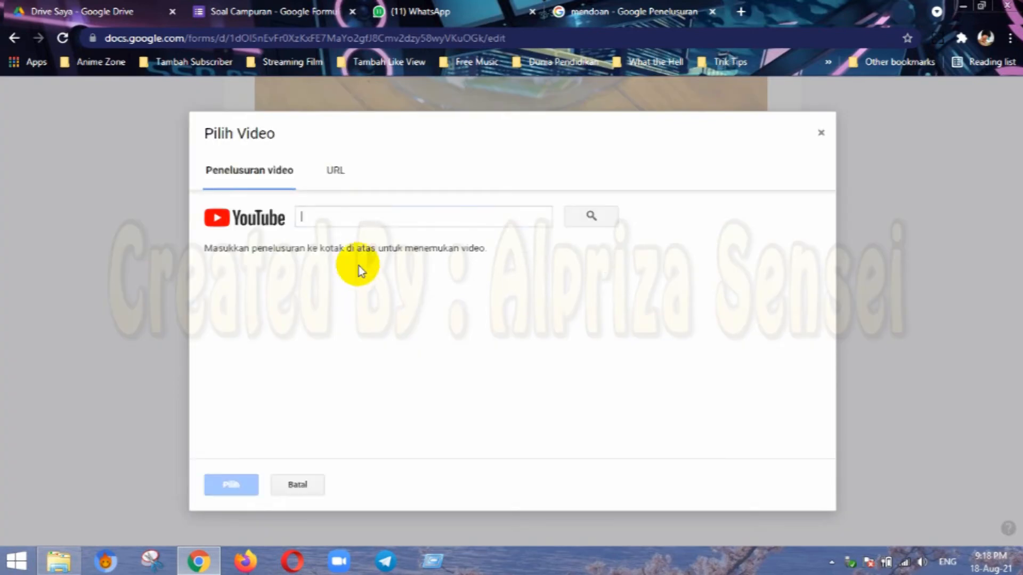
left_click(339, 176)
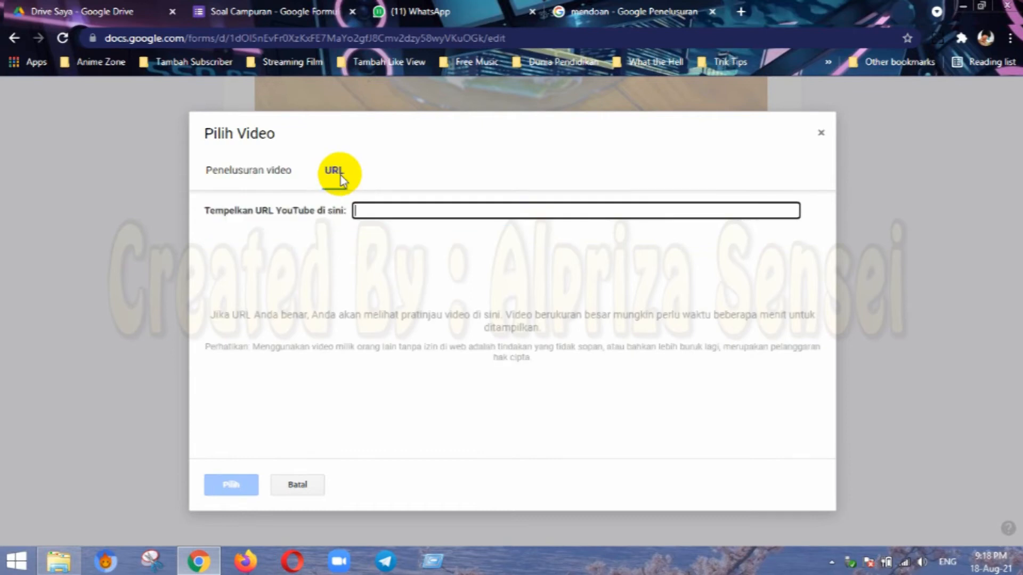
left_click(271, 173)
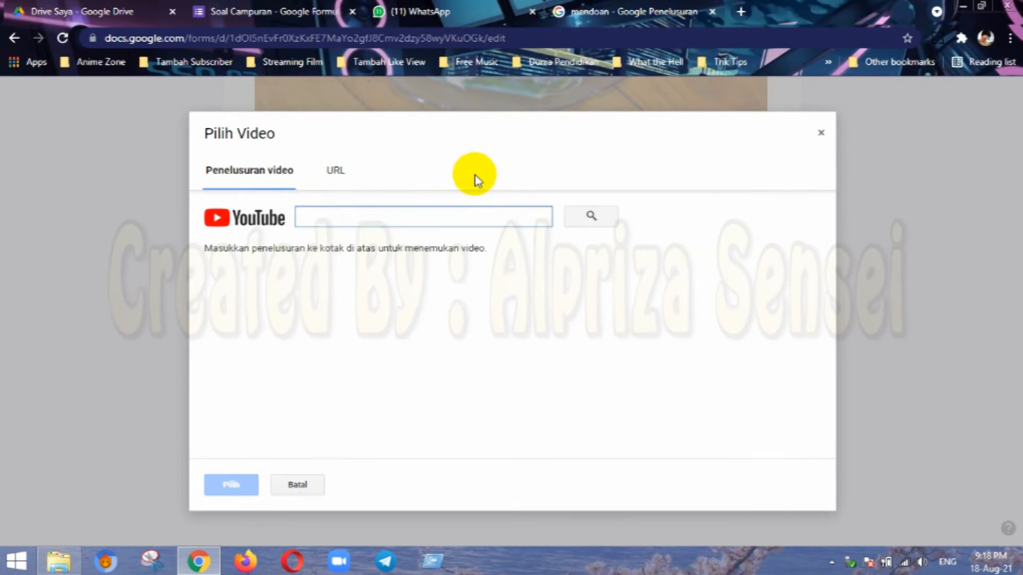
left_click(507, 144)
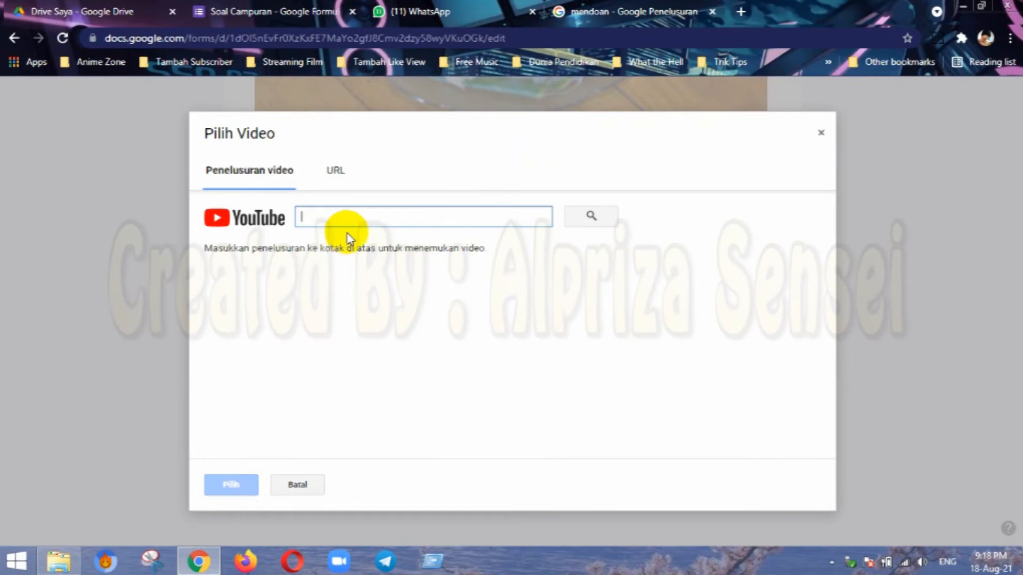
Load YouTube in place of the mendoan image search, and return to the form's video picker.
left_click(666, 15)
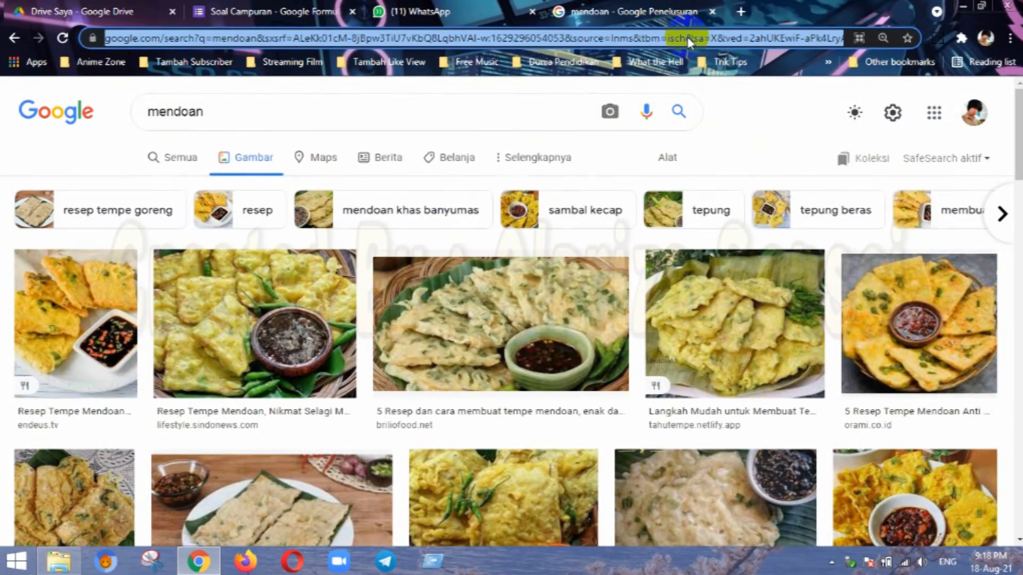
type("youtube")
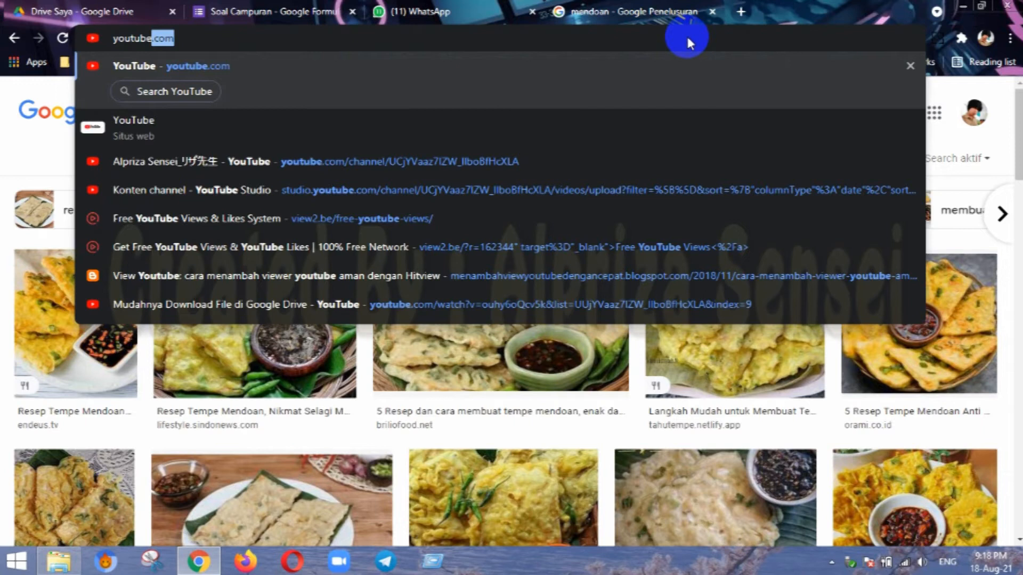
key("Return")
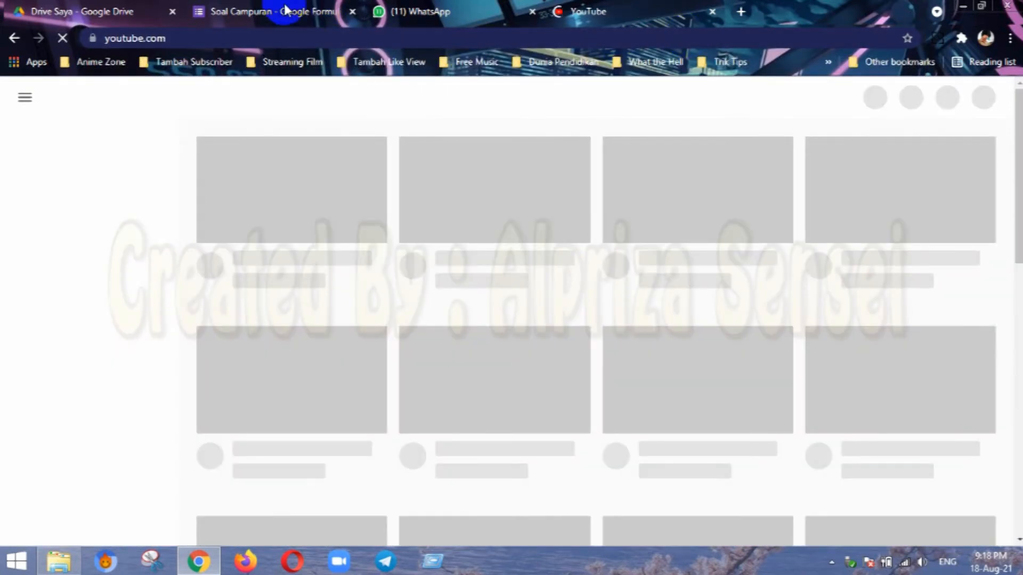
left_click(288, 11)
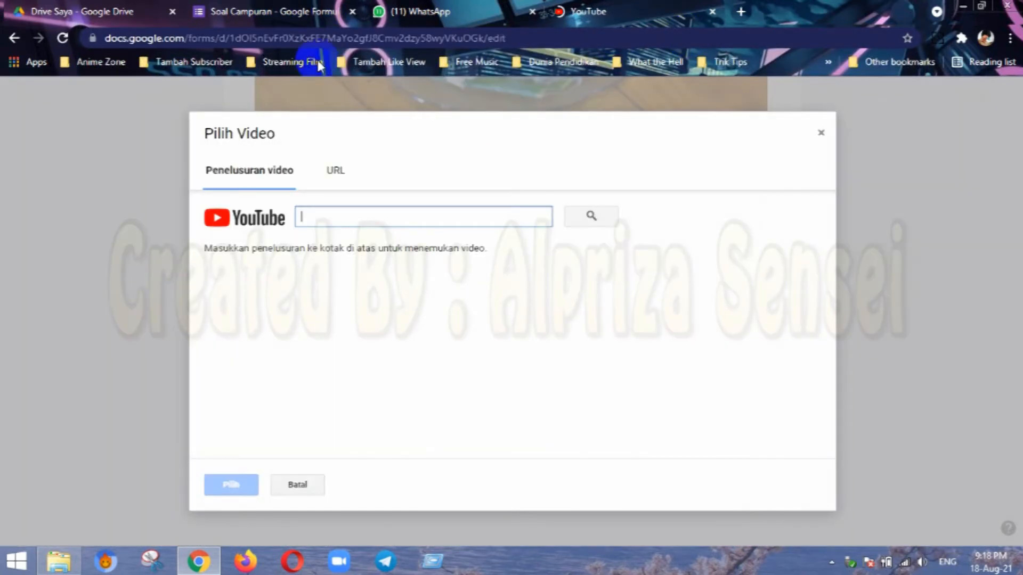
Cancel the video feedback, finish the answer key editing, and change question 3 to multiple choice (Pilihan ganda).
left_click(300, 486)
left_click(615, 276)
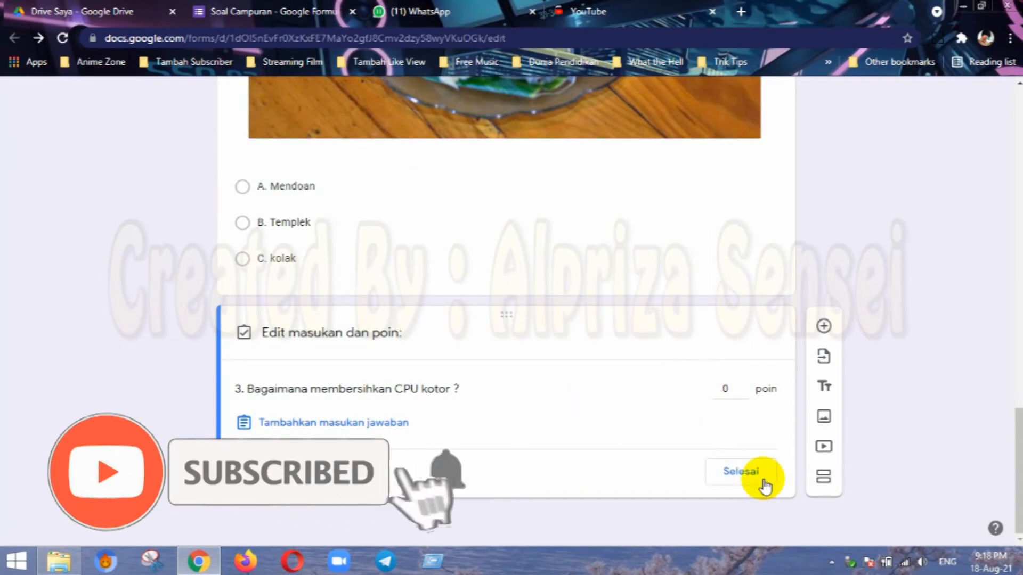
left_click(738, 480)
left_click(669, 358)
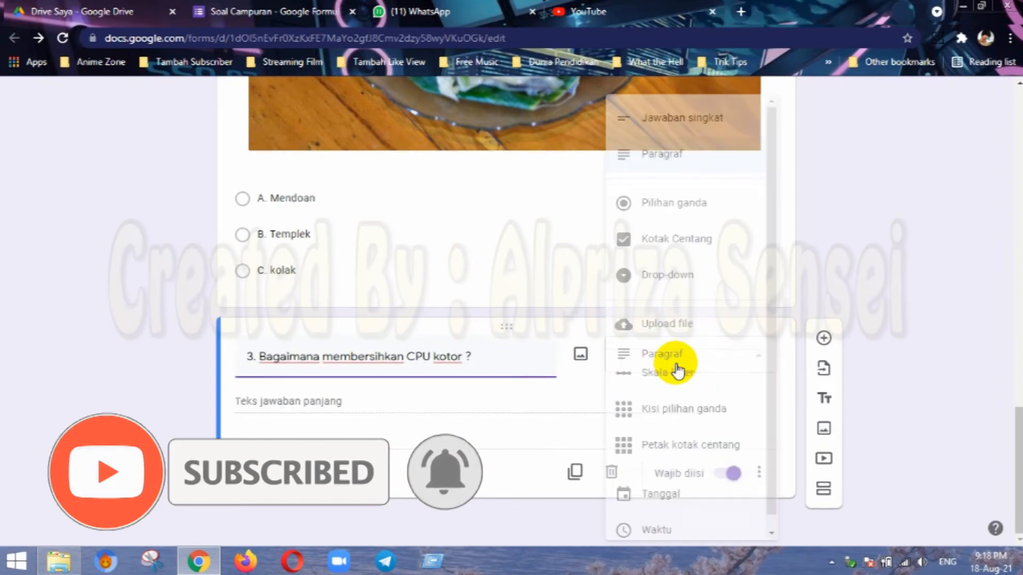
left_click(692, 204)
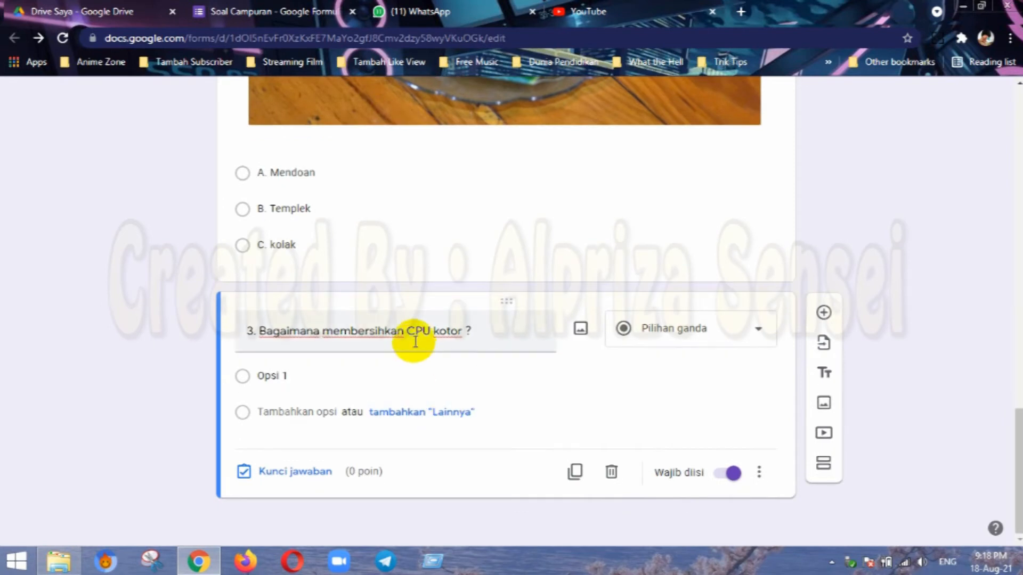
Give question 3 the answer options "A. dISABUN", "b. Pakai mesin blower" and "C. pakai sikat".
left_click(283, 376)
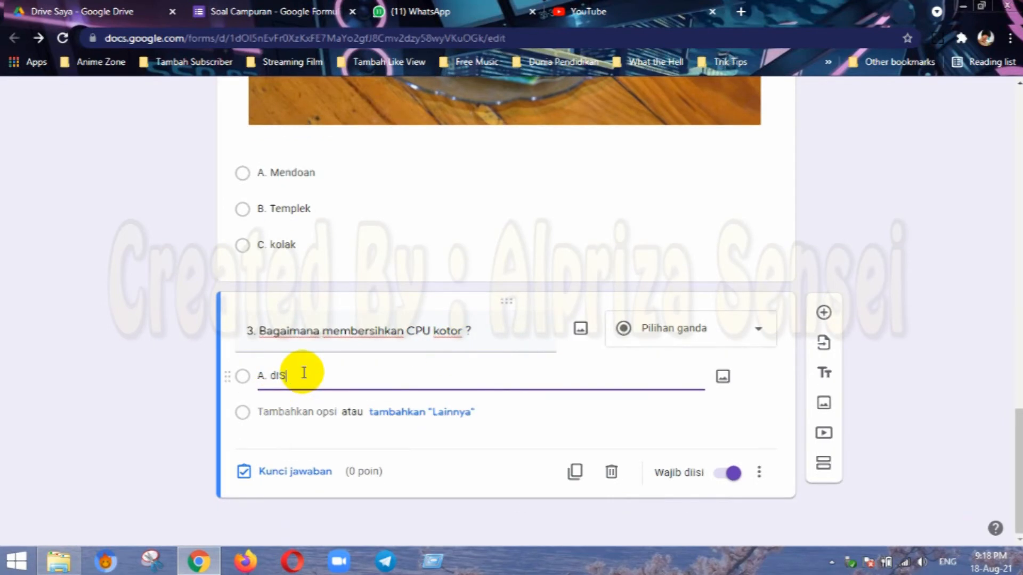
left_click(292, 412)
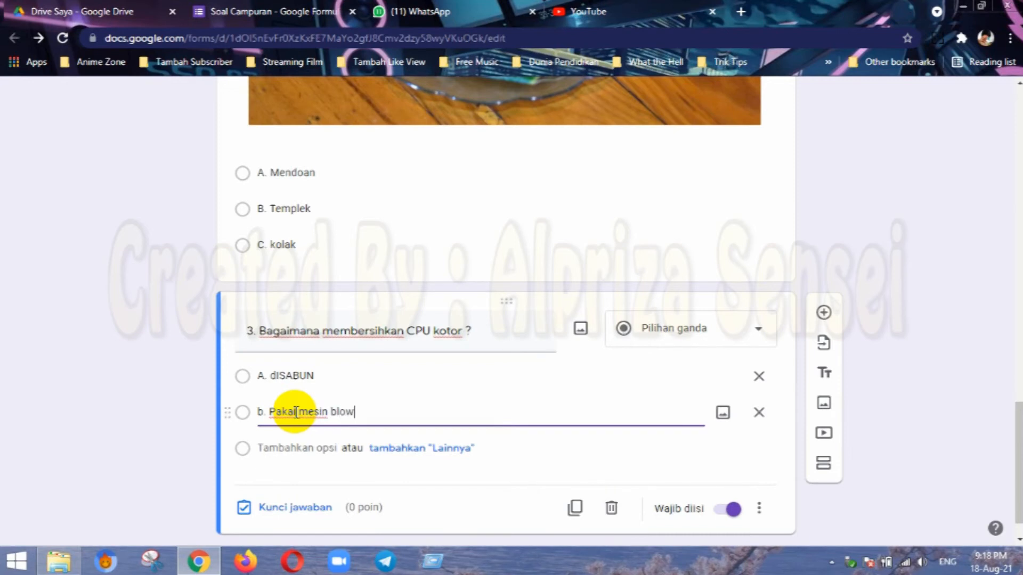
left_click(291, 448)
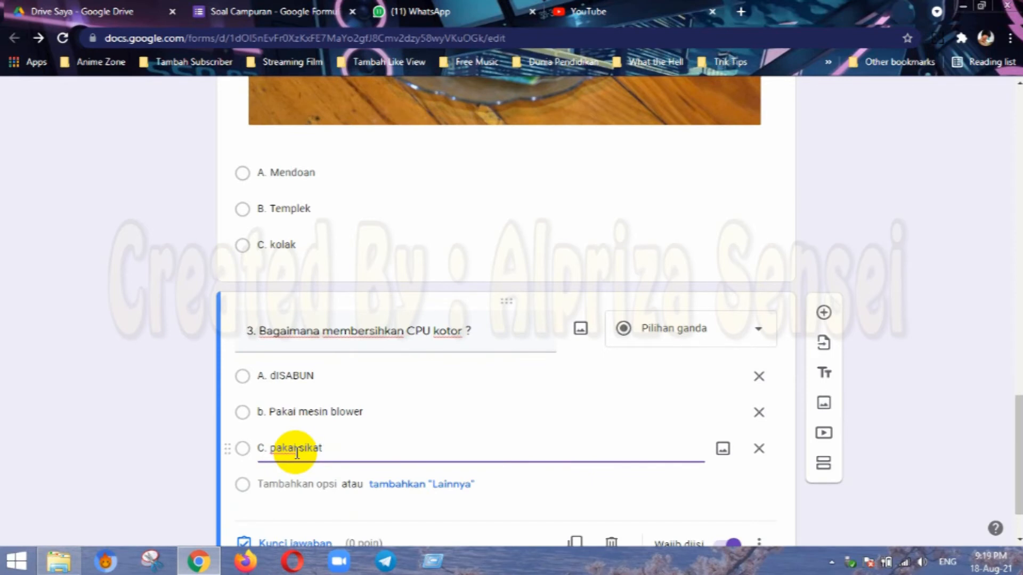
scroll(506, 450, "down", 1)
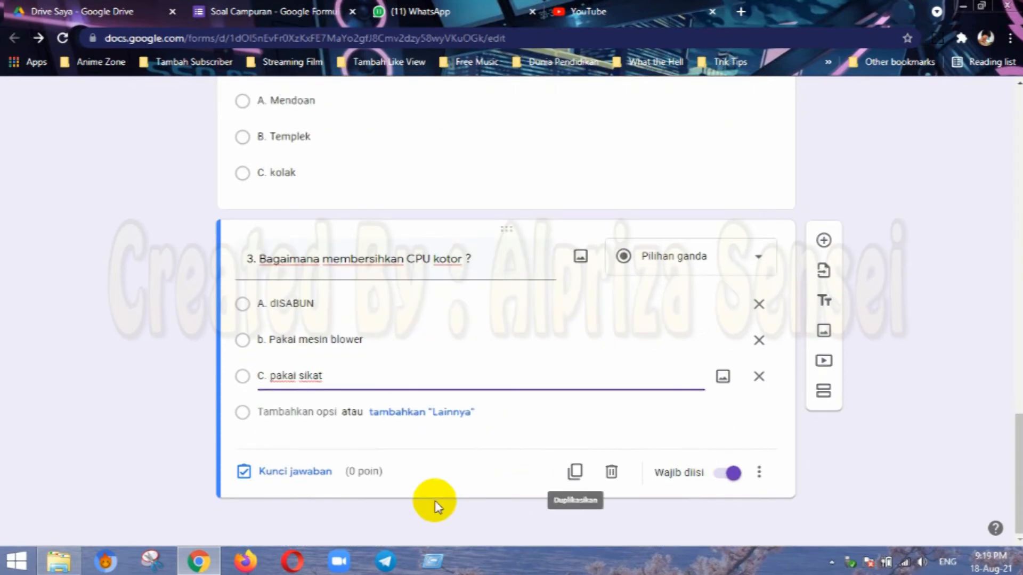
Key question 3 to "b. Pakai mesin blower" for 10 points, with feedback "Salah, silahkan simak video berikut" for wrong and "Hebat" for correct answers.
left_click(283, 473)
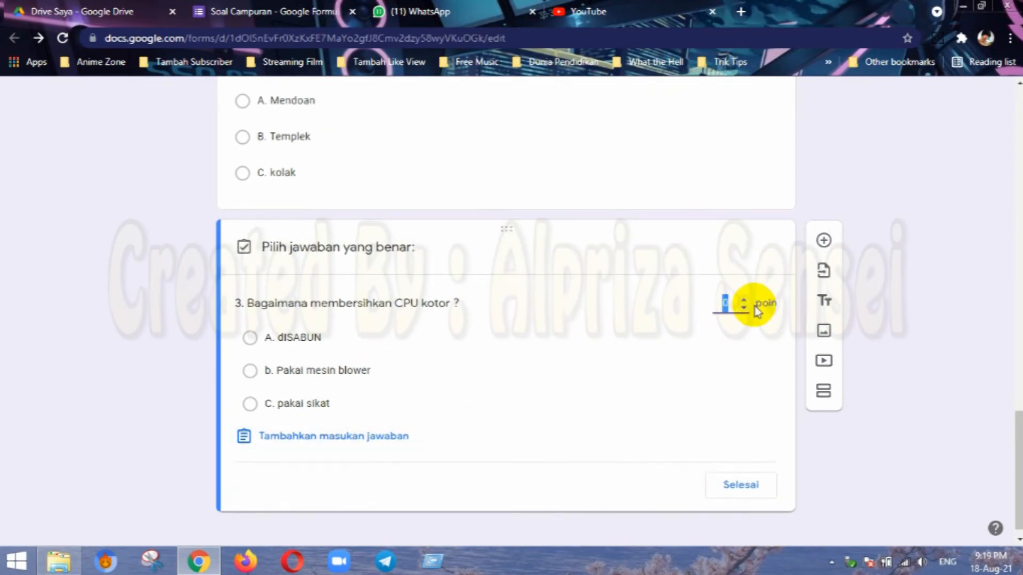
left_click(358, 373)
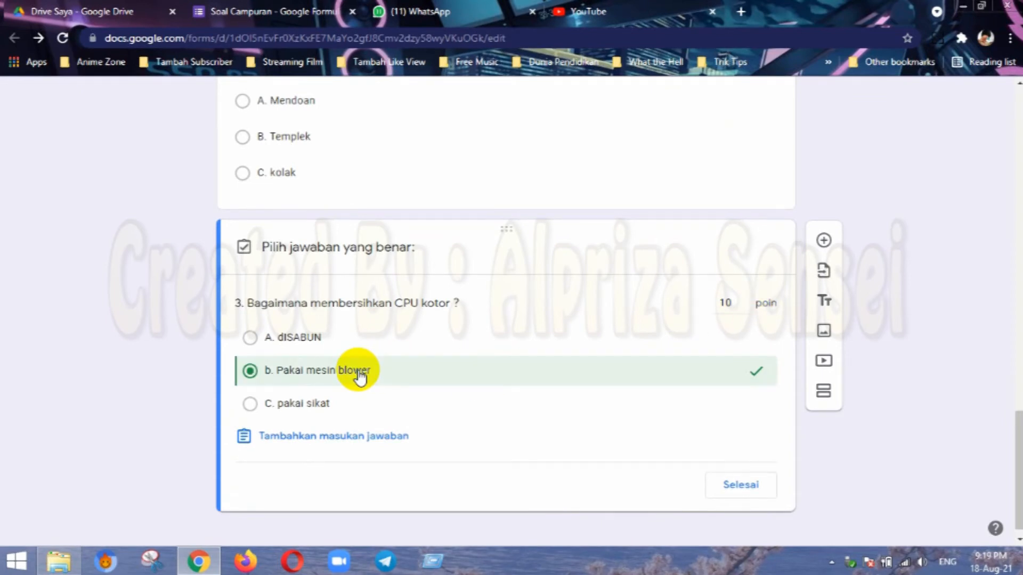
left_click(358, 443)
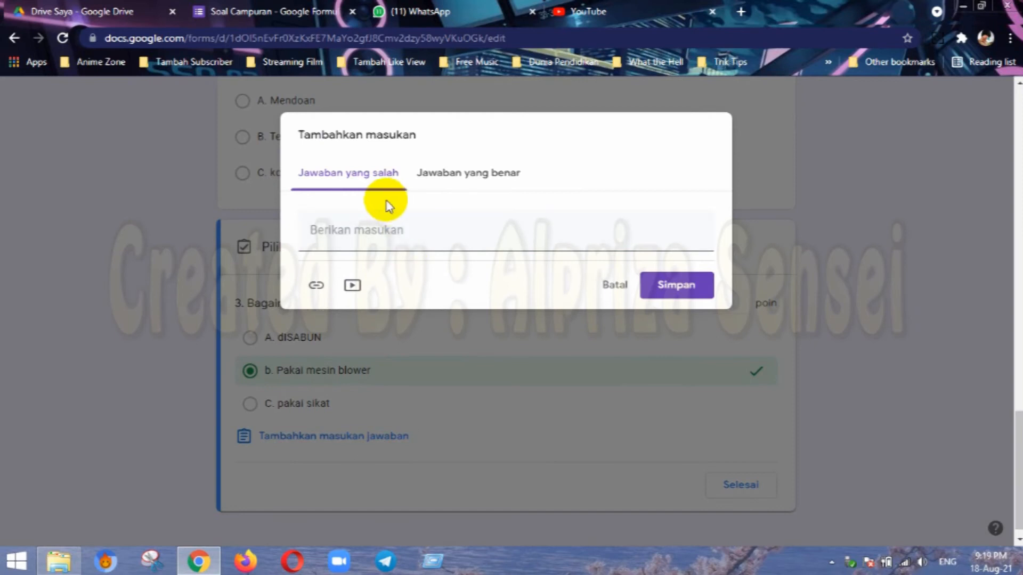
left_click(370, 238)
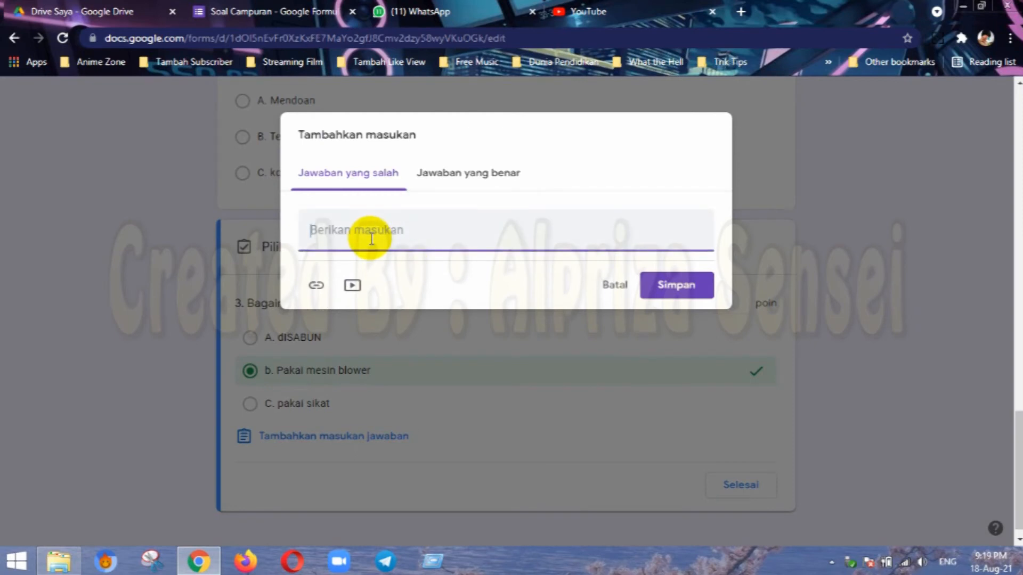
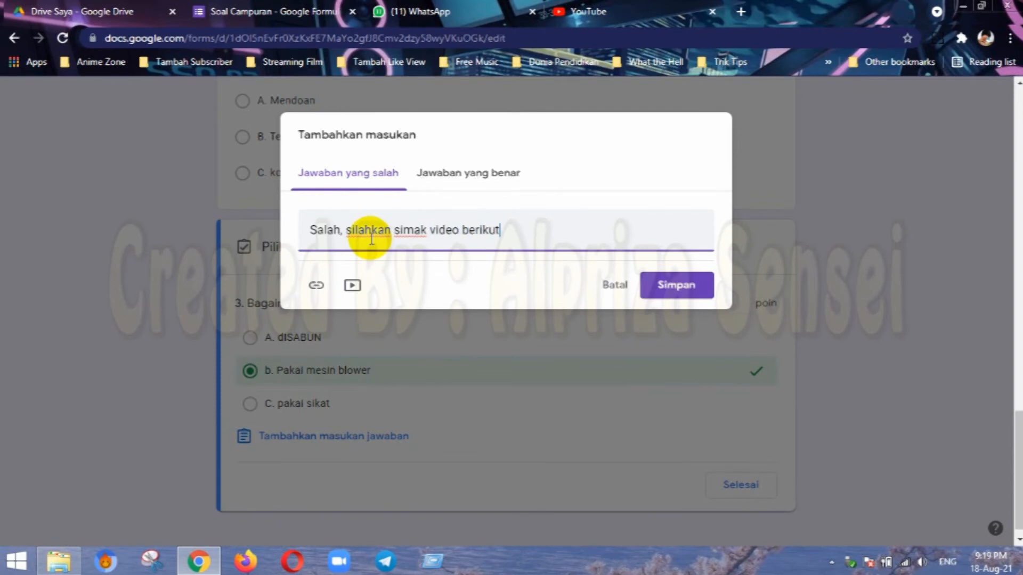
left_click(498, 174)
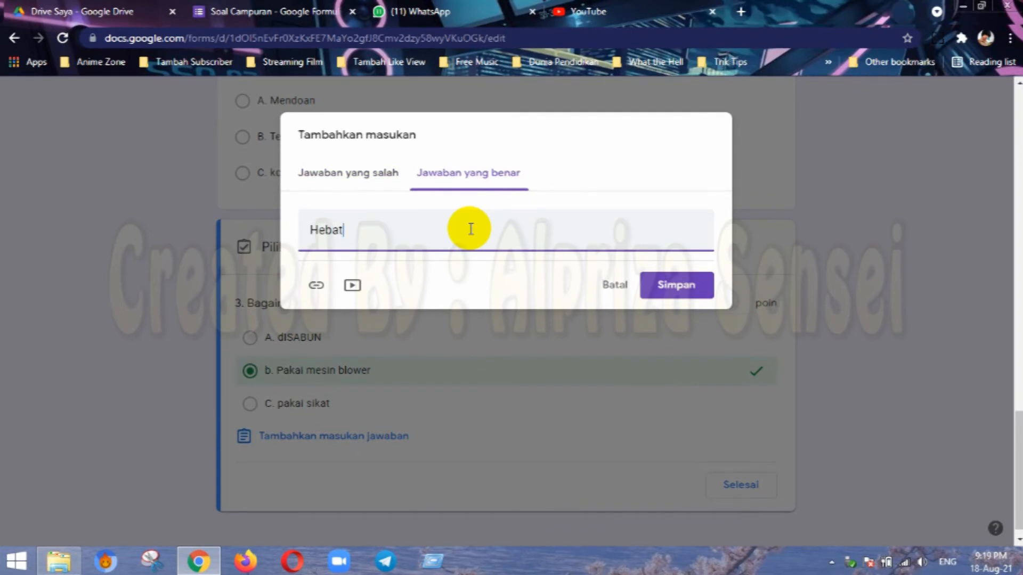
Open the video picker for question 3's correct-answer feedback, and search YouTube for "alpriza sensi" to open the Alpriza Sensei channel.
left_click(352, 286)
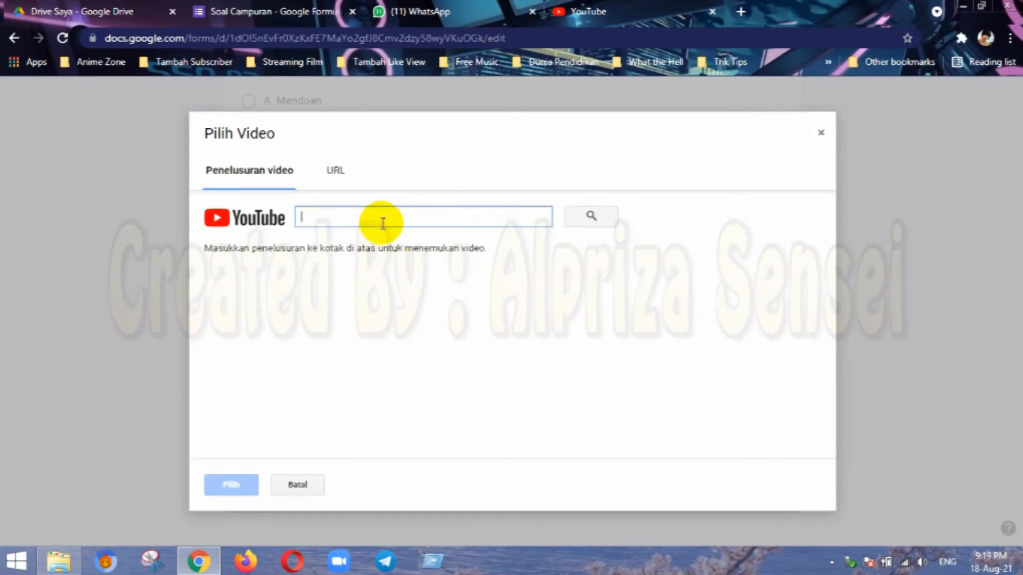
left_click(591, 9)
left_click(416, 7)
left_click(601, 6)
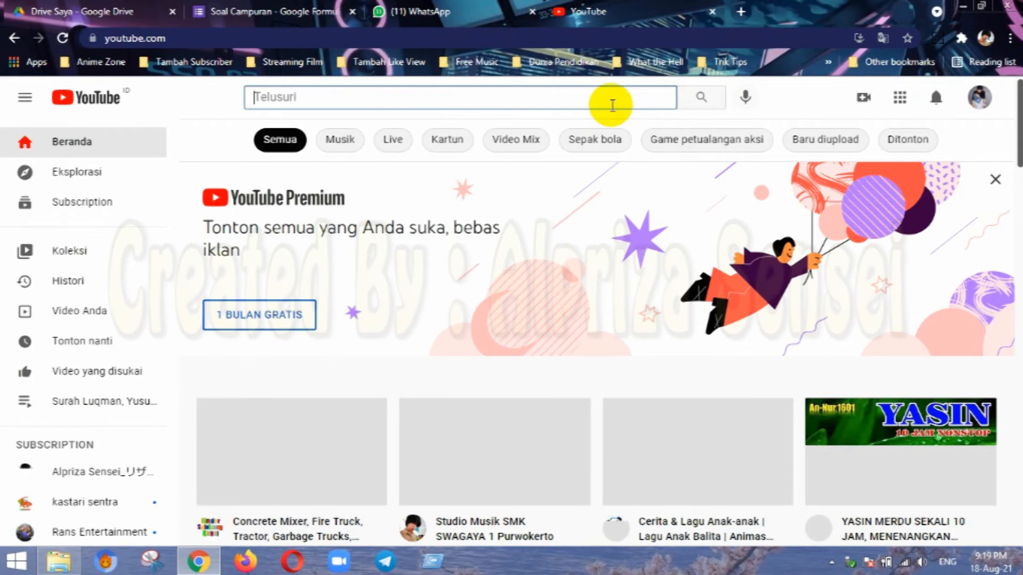
left_click(674, 100)
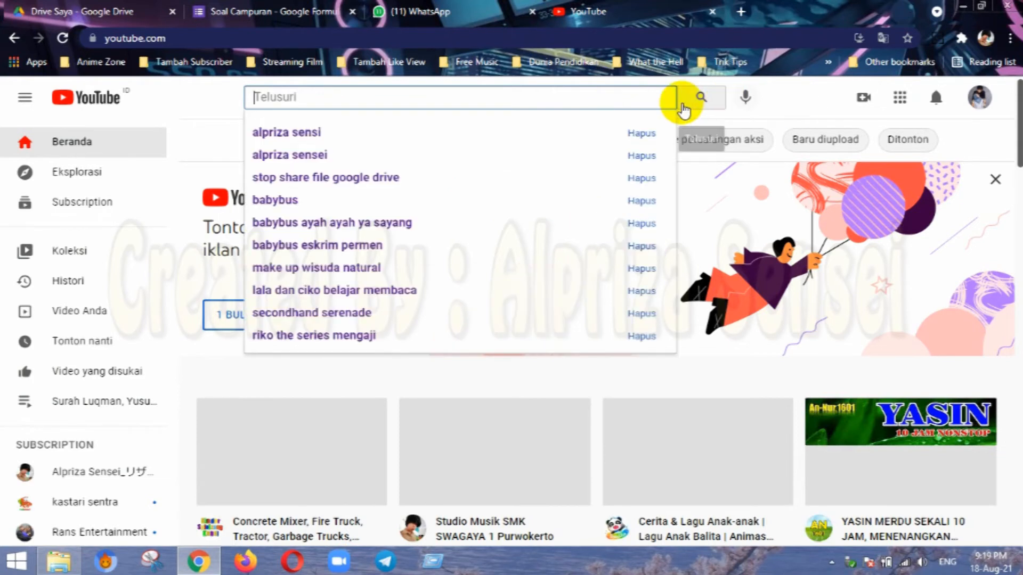
left_click(472, 138)
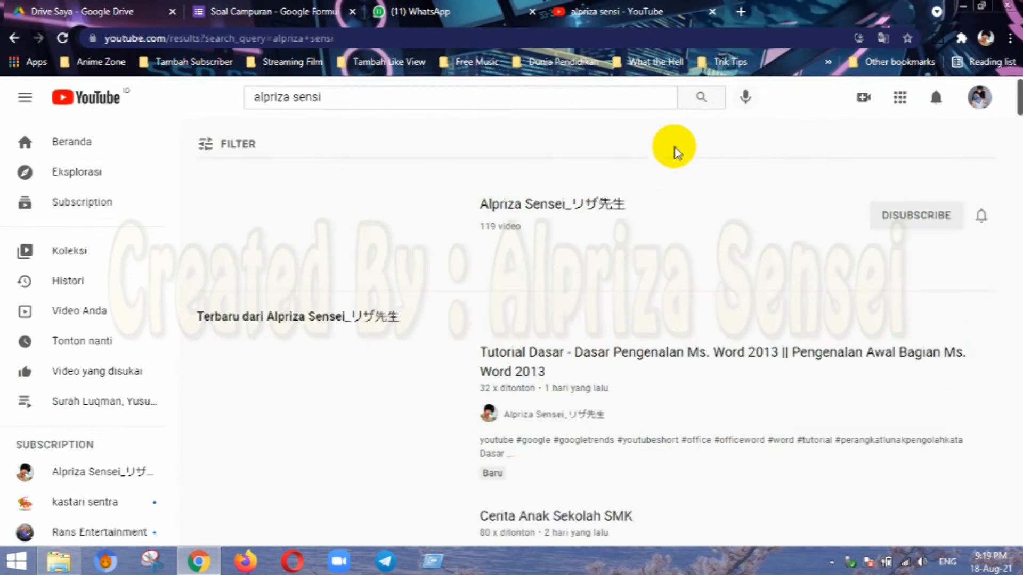
left_click(525, 205)
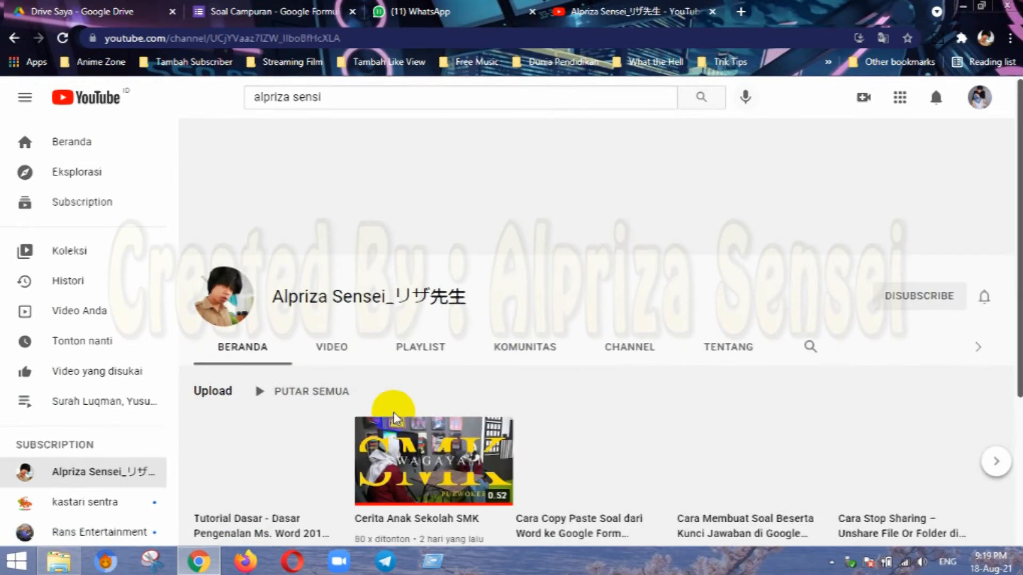
Find the channel's video "Membersihkan CPU Kotor Dengan Mesin Blower !!!", open it and copy its web address.
left_click(344, 351)
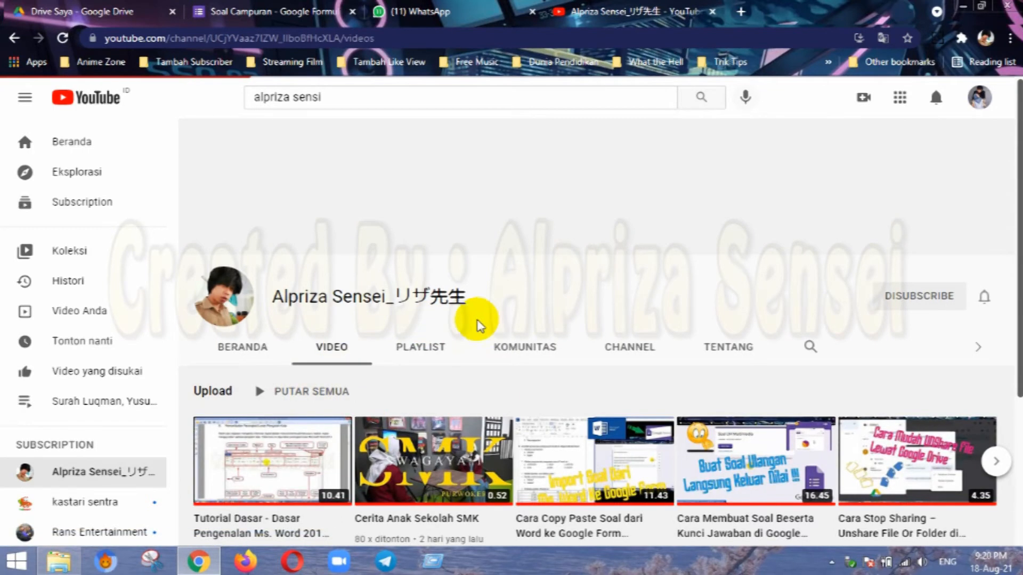
scroll(596, 296, "down", 5)
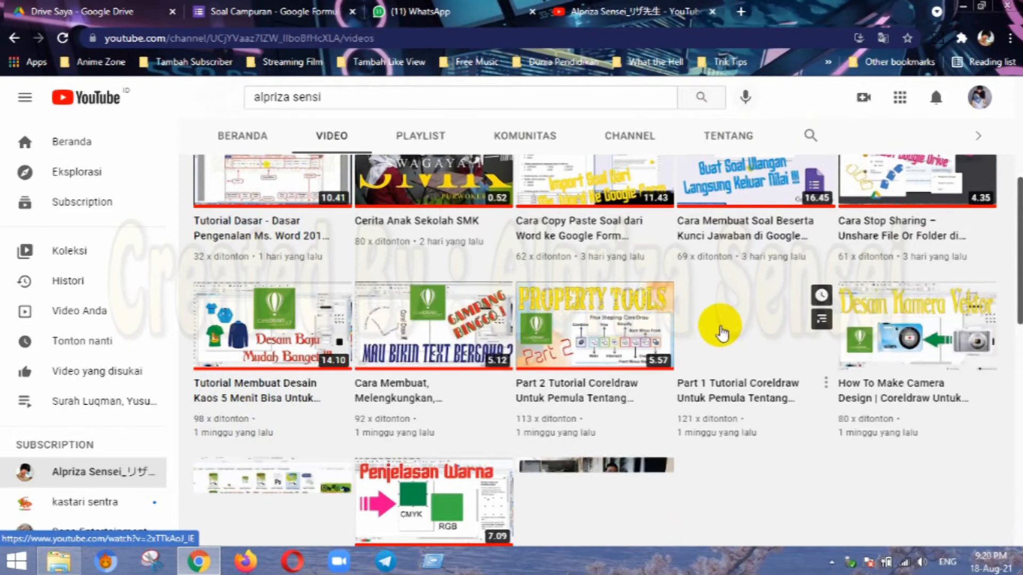
scroll(682, 421, "down", 1)
scroll(682, 421, "down", 1)
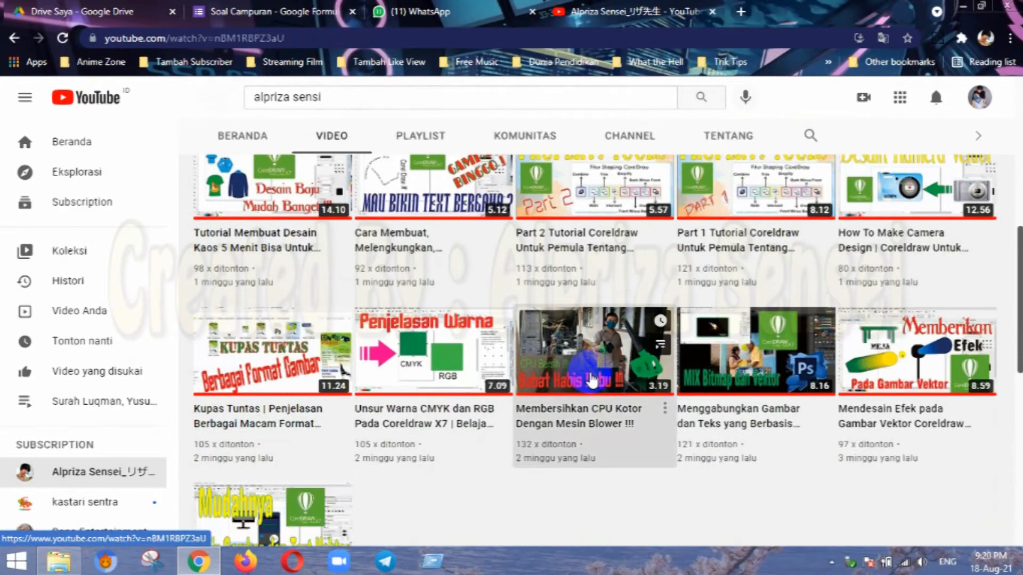
left_click(588, 376)
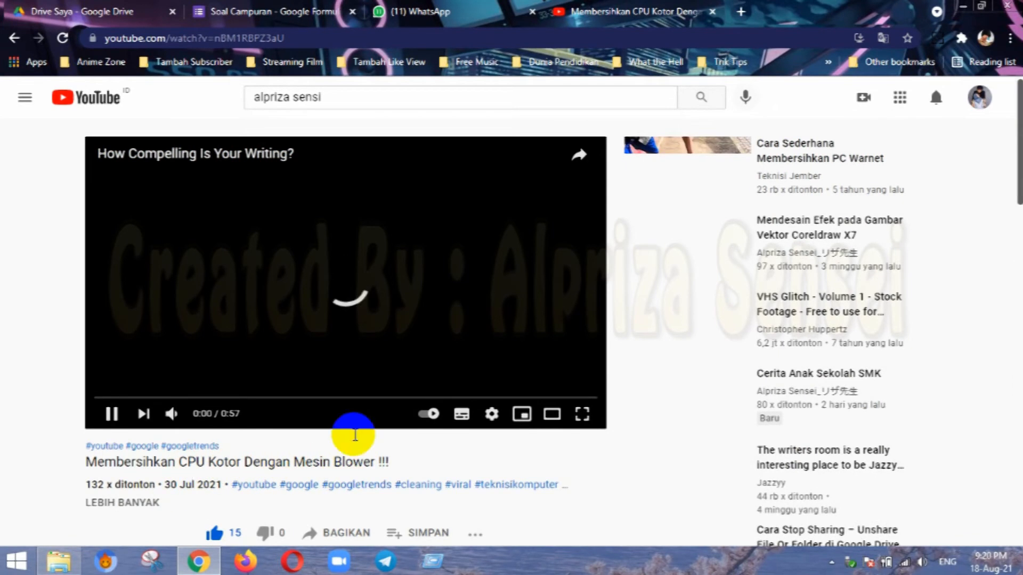
left_click(221, 37)
key("ctrl+c")
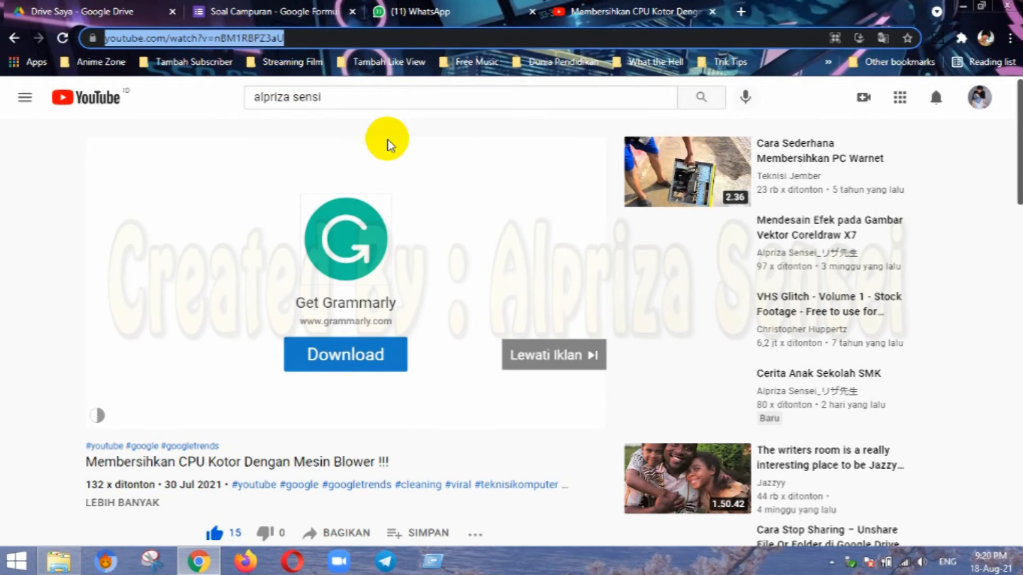
Search the form's video picker with the copied address, attach the found video to the correct-answer feedback, and close the YouTube page.
left_click(246, 16)
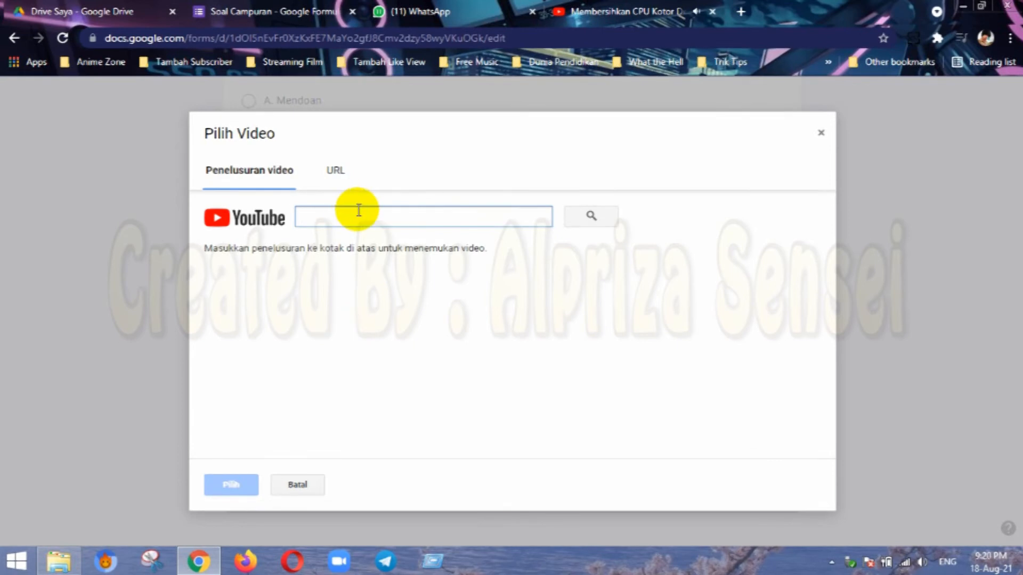
key("ctrl+v")
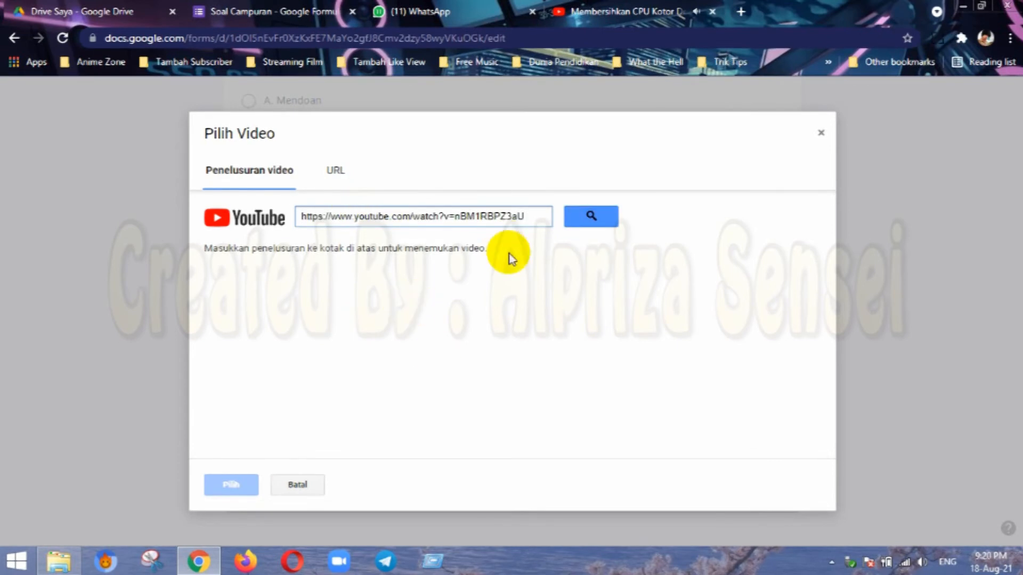
left_click(586, 215)
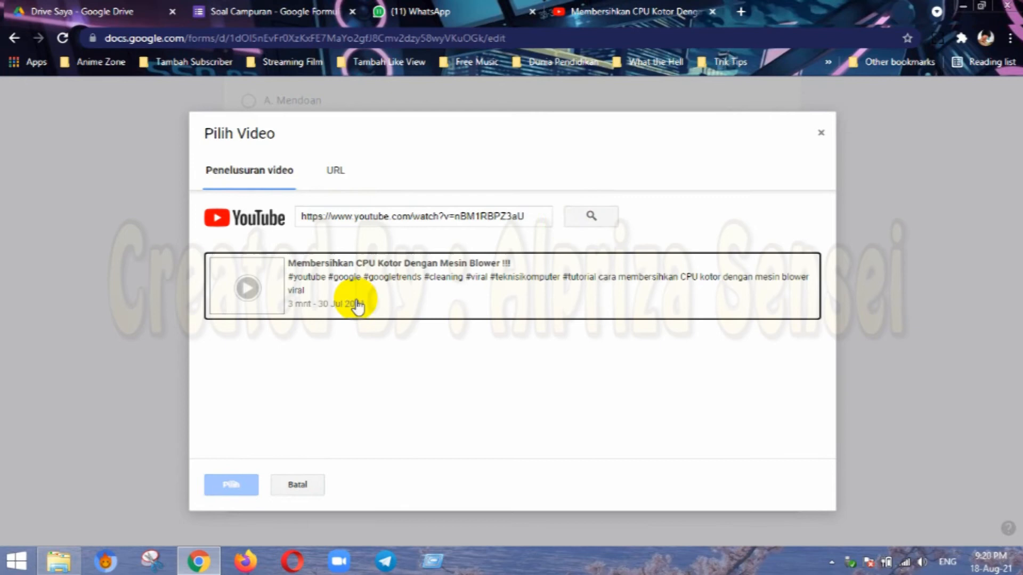
left_click(355, 307)
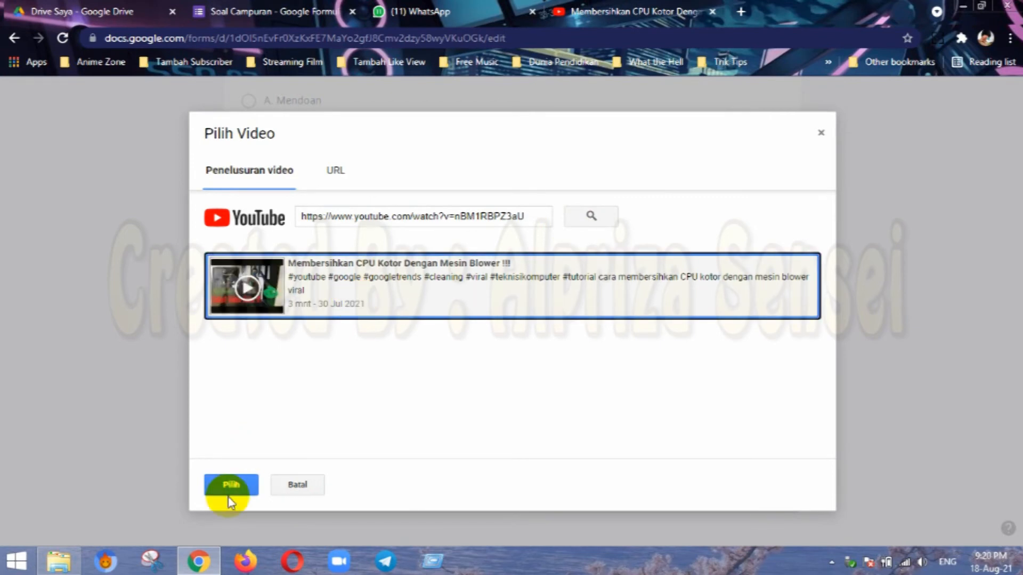
left_click(424, 219)
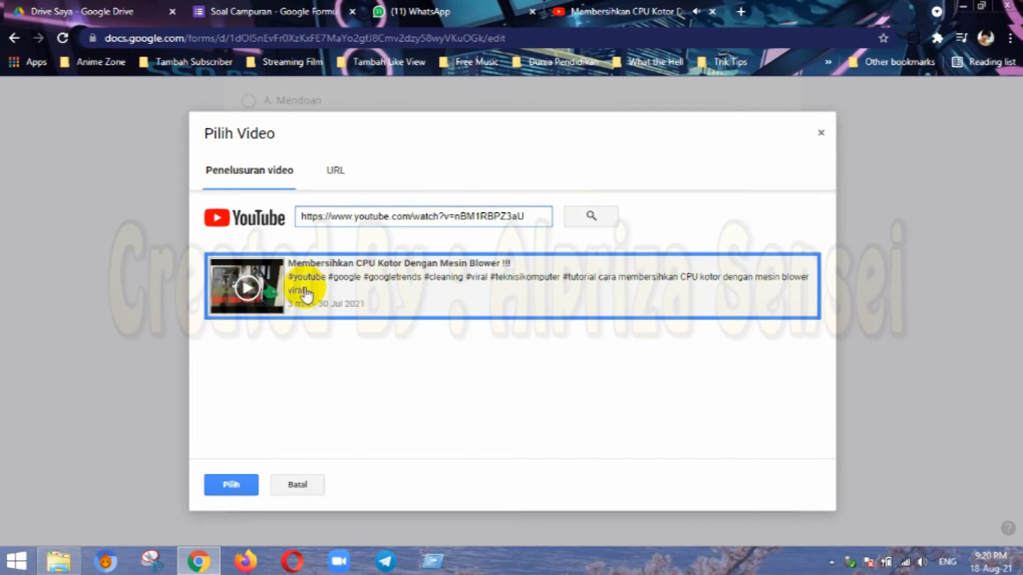
left_click(229, 484)
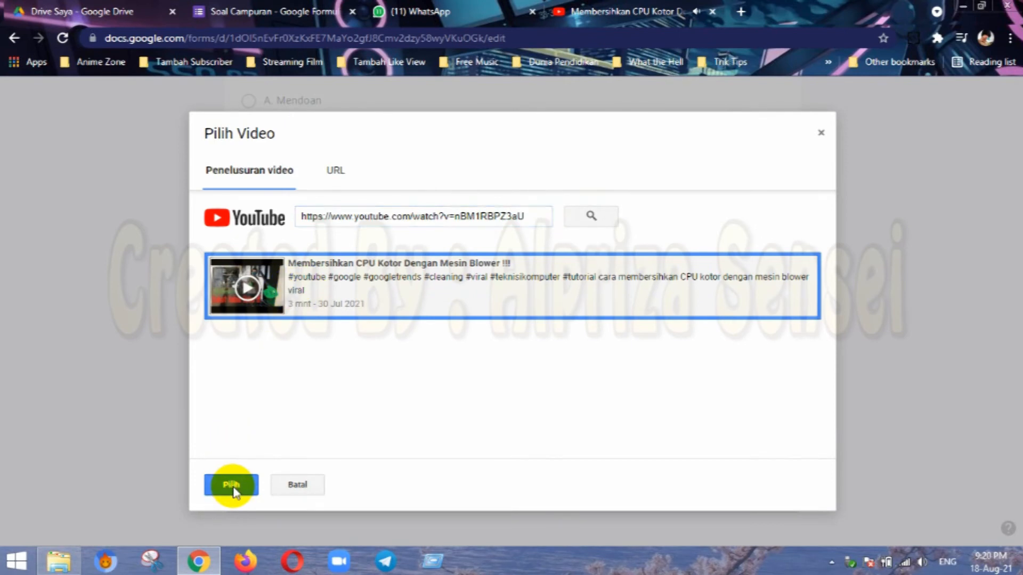
left_click(640, 12)
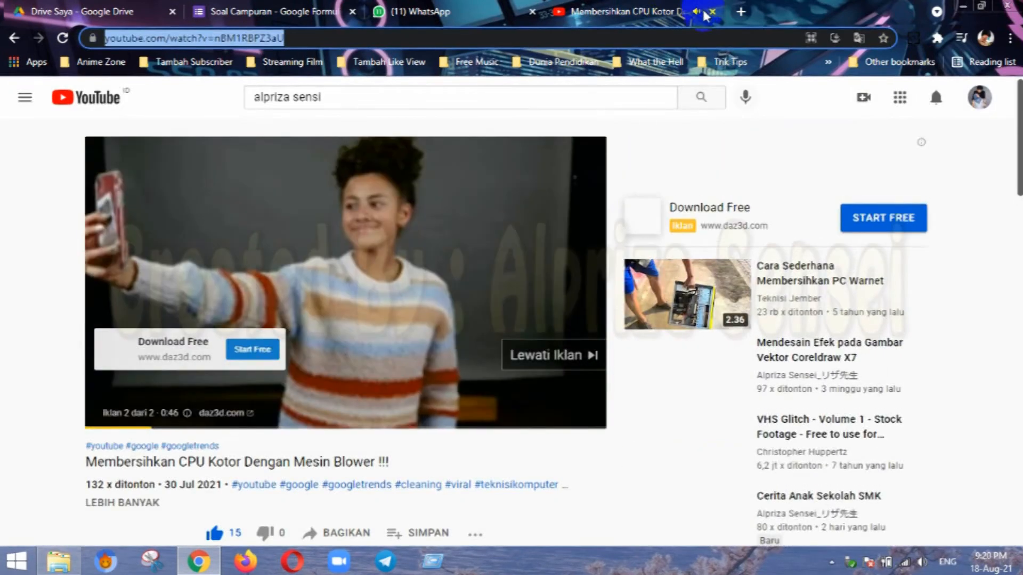
left_click(713, 11)
left_click(266, 11)
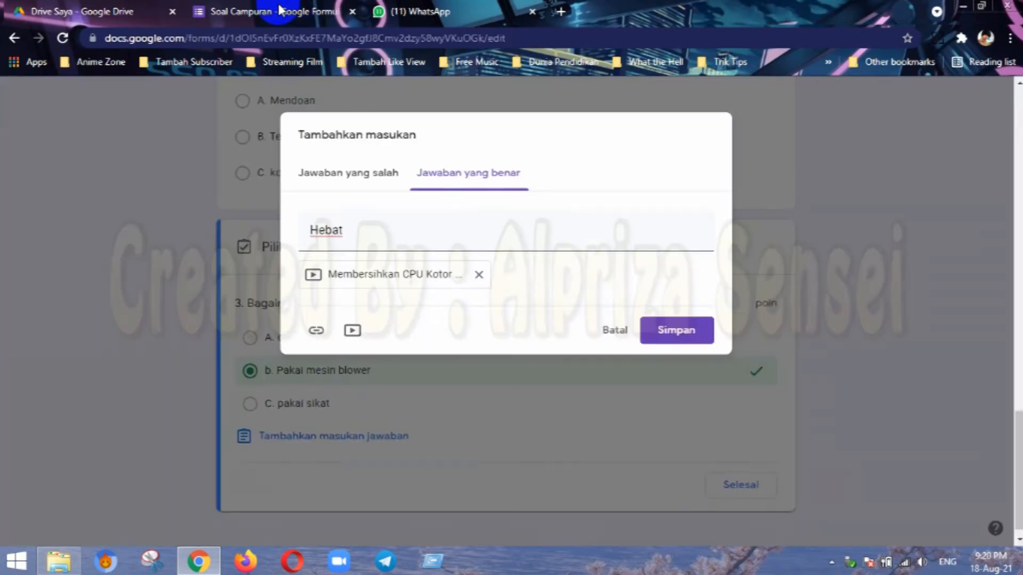
Save question 3's feedback, check both feedback entries, and finish the answer key editing.
left_click(676, 332)
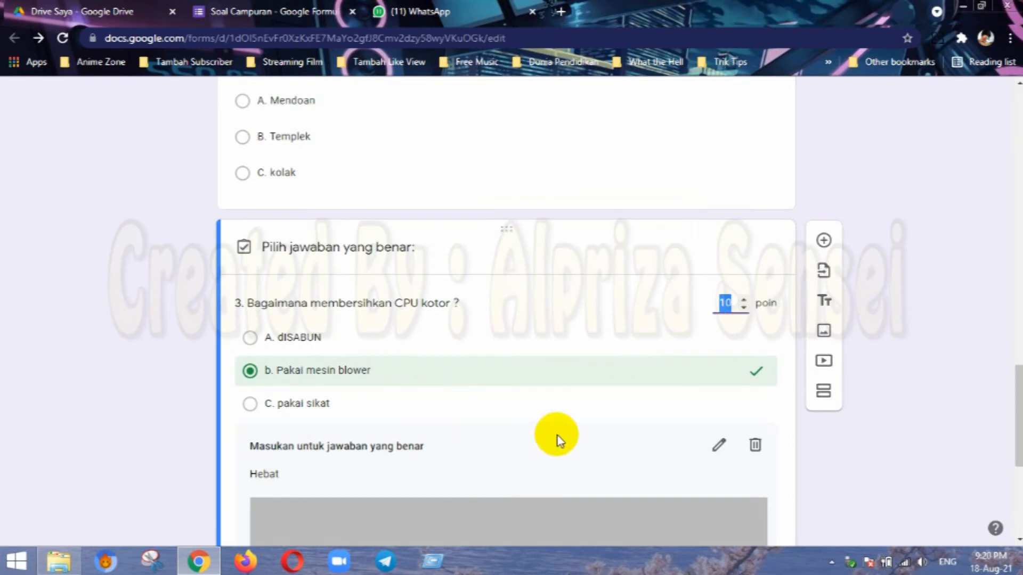
scroll(557, 436, "down", 4)
scroll(642, 442, "down", 2)
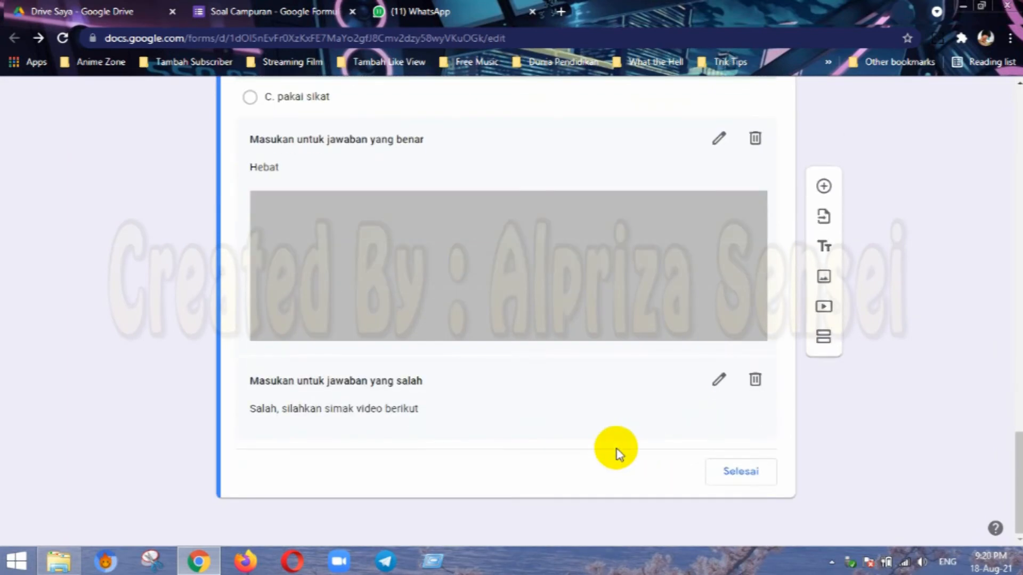
scroll(618, 453, "up", 7)
scroll(620, 452, "down", 8)
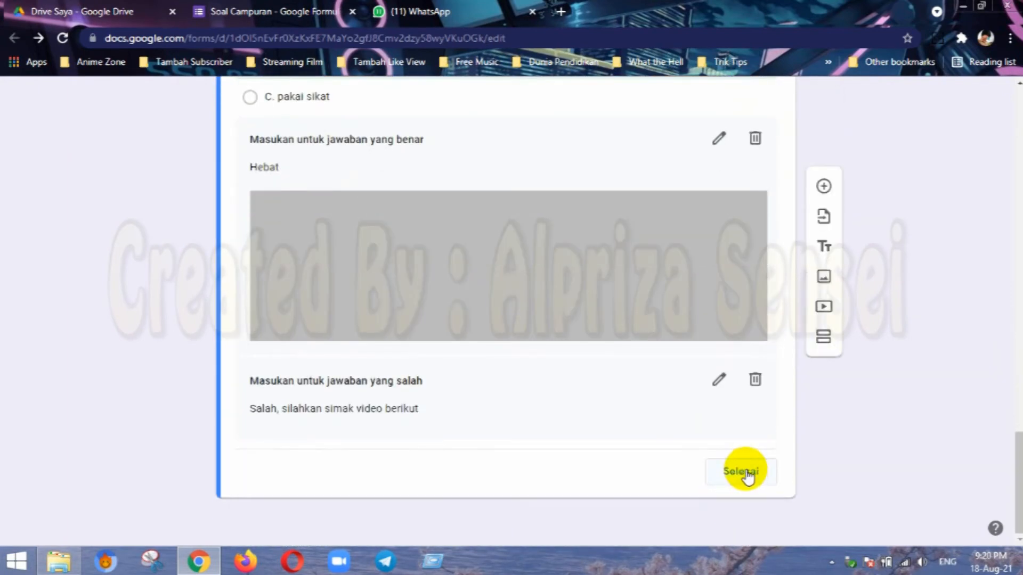
left_click(745, 470)
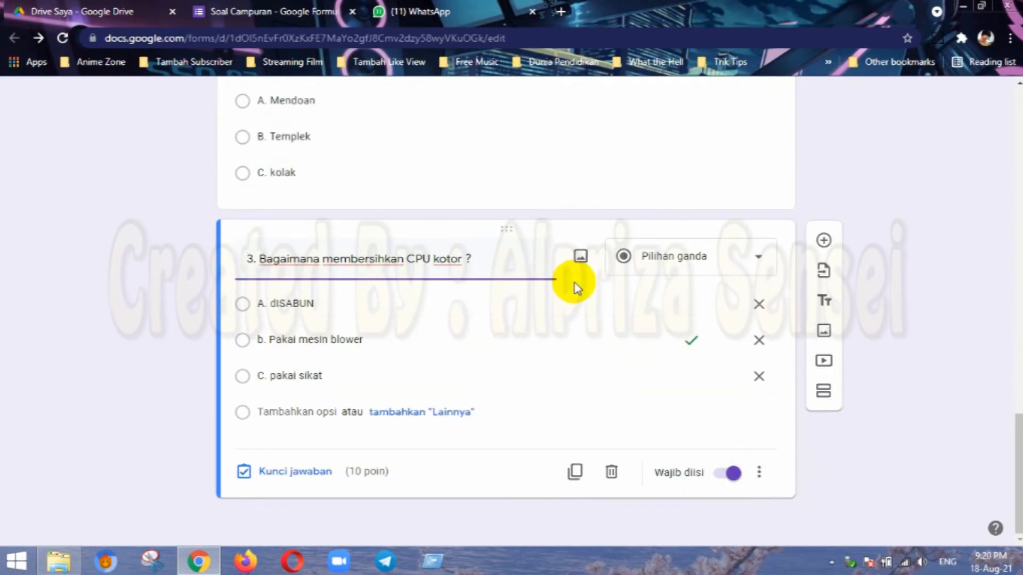
Preview the form, enter "a" as Nama Lengkap, pick a Kelas, and continue to the questions section.
scroll(570, 280, "up", 15)
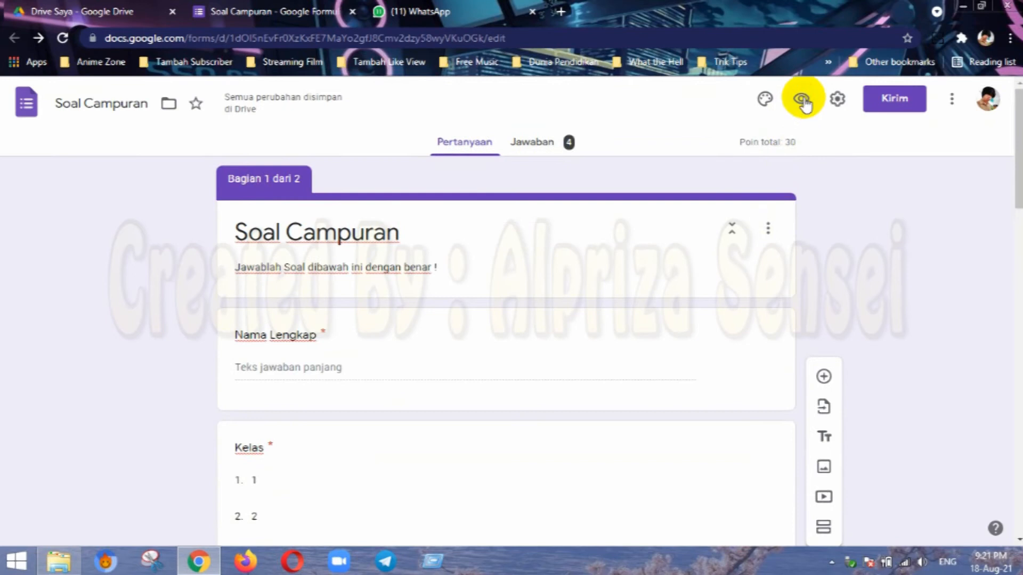
left_click(801, 101)
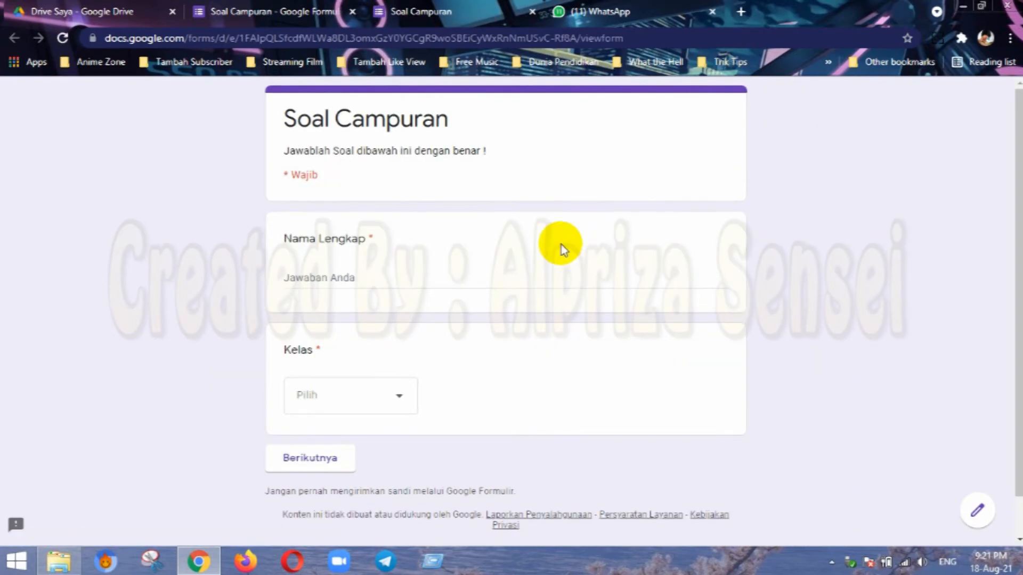
scroll(495, 349, "down", 1)
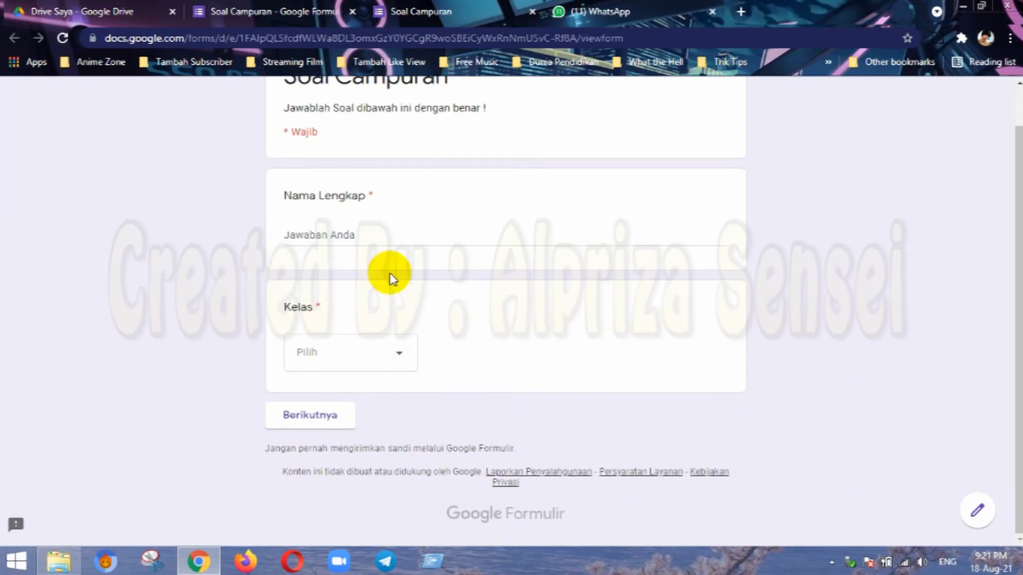
type("a")
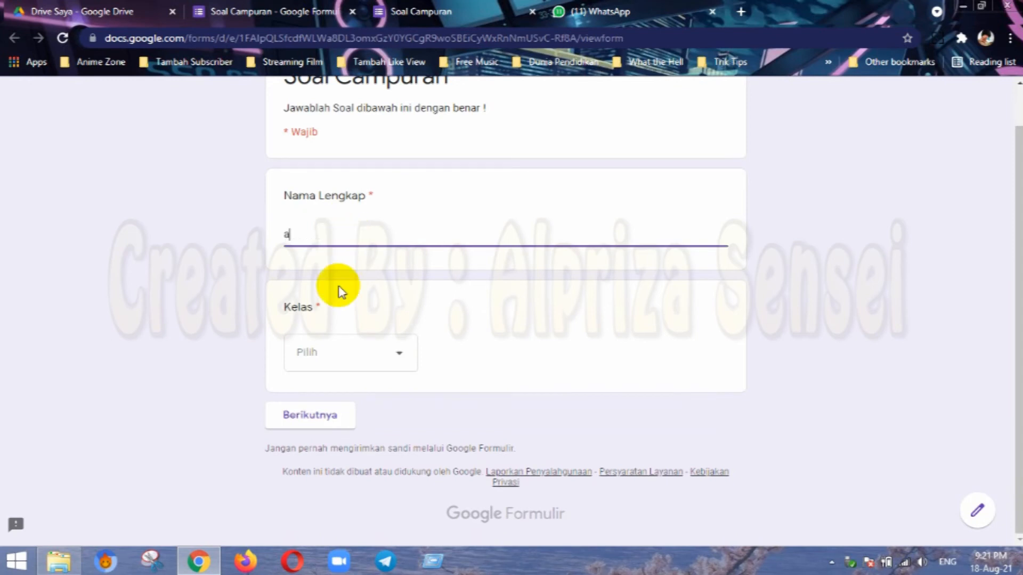
left_click(338, 356)
left_click(364, 408)
left_click(331, 416)
Answer the quiz with "A. Kulkas", "C. kolak" and "A. dISABUN", and submit the response.
left_click(331, 286)
scroll(388, 361, "down", 5)
scroll(395, 364, "down", 5)
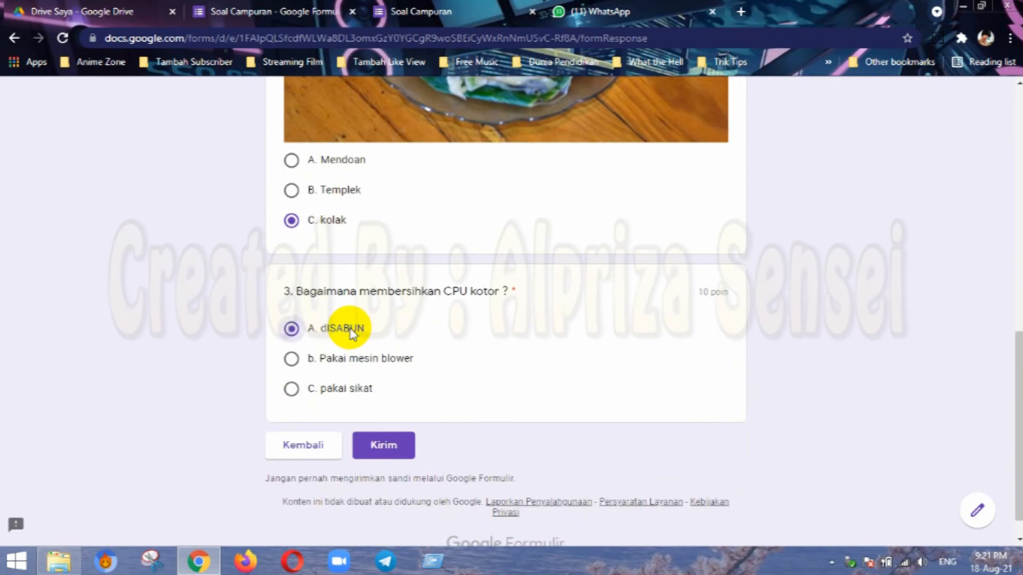
left_click(389, 447)
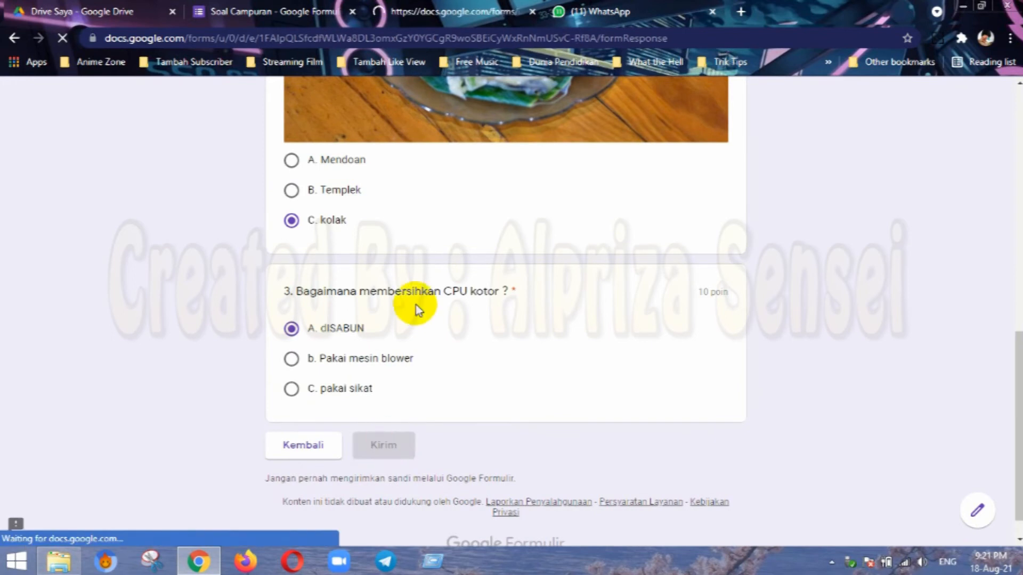
View the submitted response's score and check the feedback shown under each question, especially question 3.
left_click(372, 204)
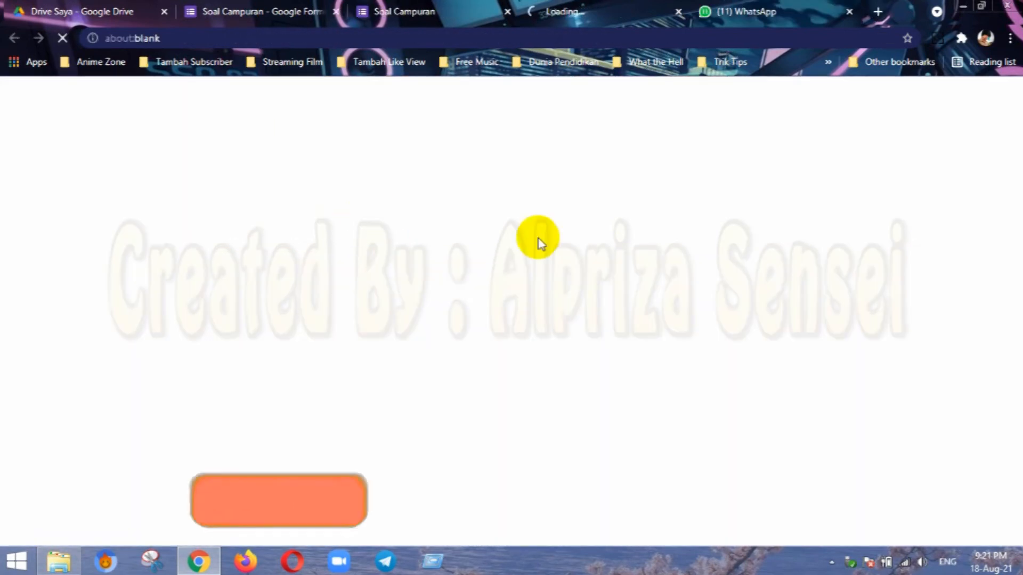
scroll(486, 314, "down", 15)
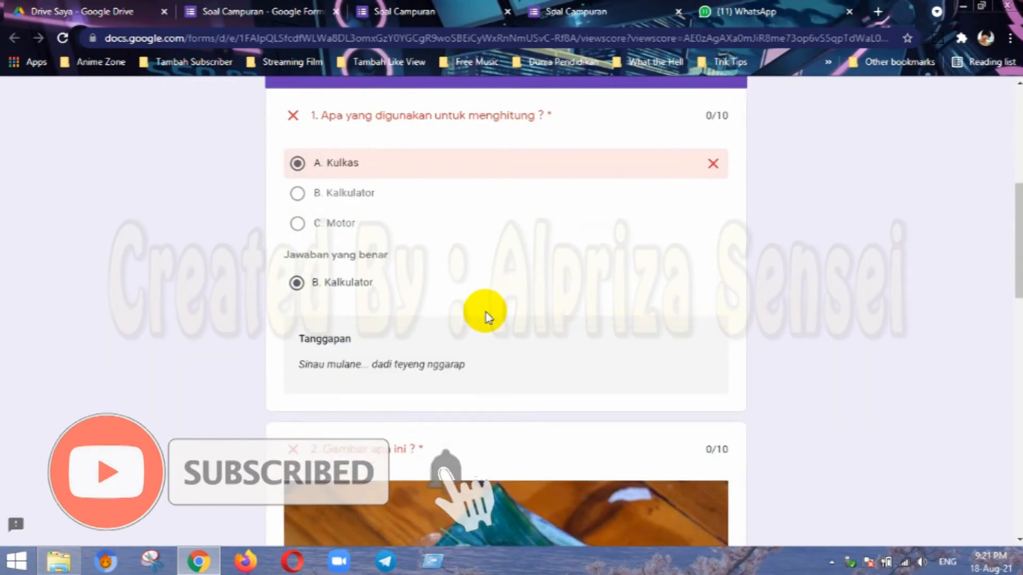
scroll(475, 292, "down", 6)
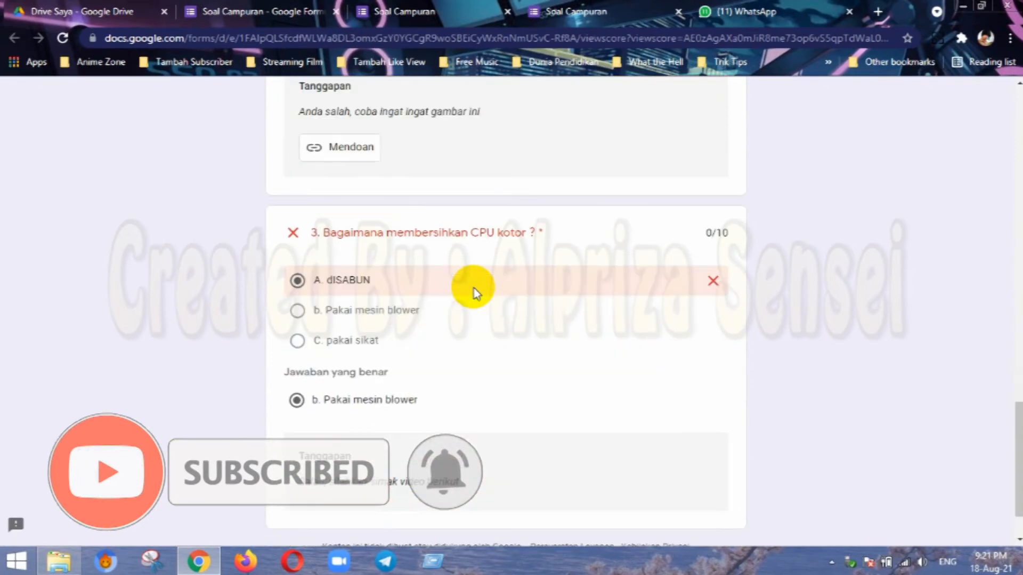
scroll(473, 292, "down", 1)
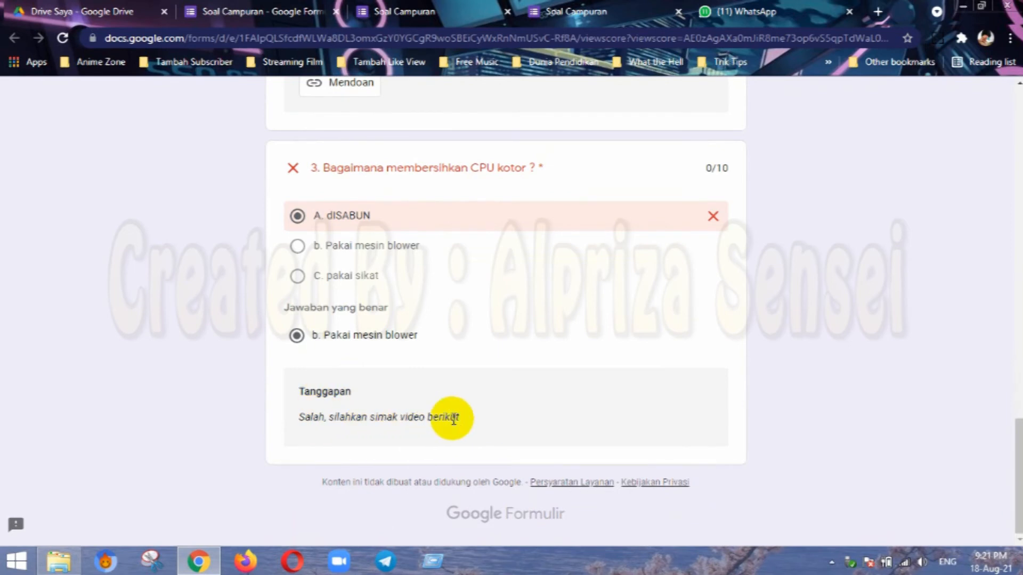
left_click(492, 438)
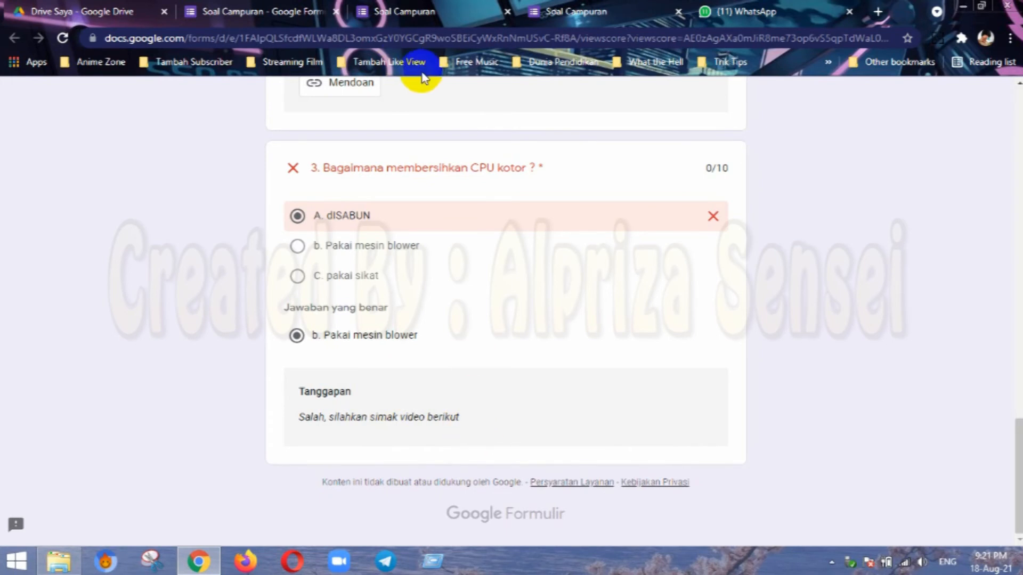
Return to the form editor and open question 3's incorrect-answer feedback for editing from its answer key.
left_click(294, 12)
scroll(474, 310, "down", 15)
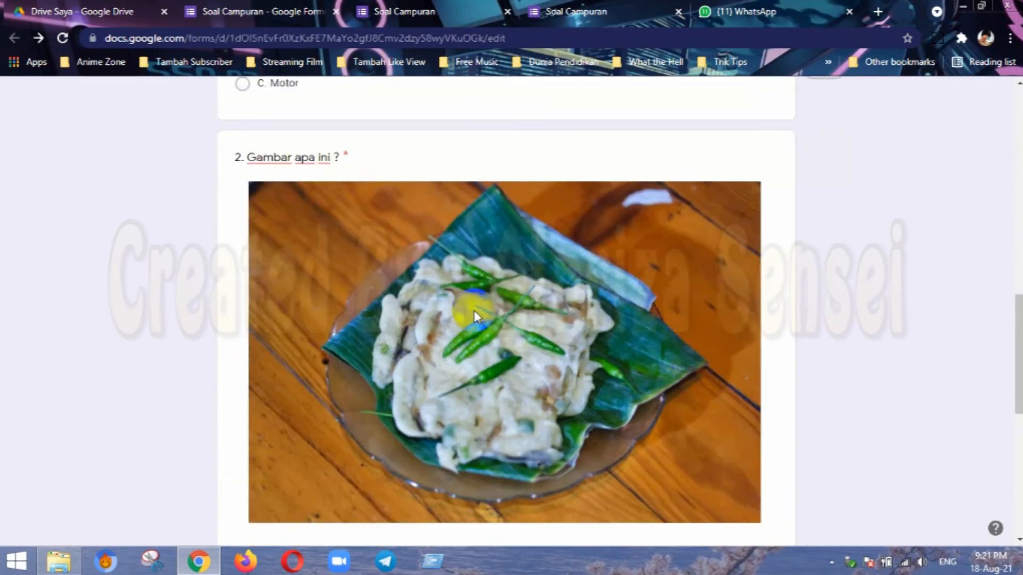
left_click(476, 310)
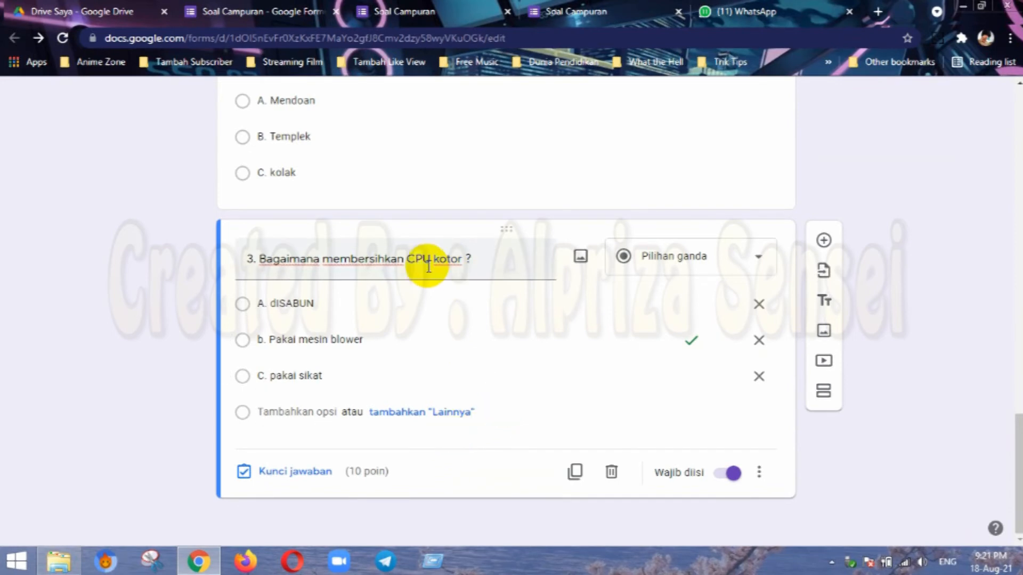
left_click(297, 472)
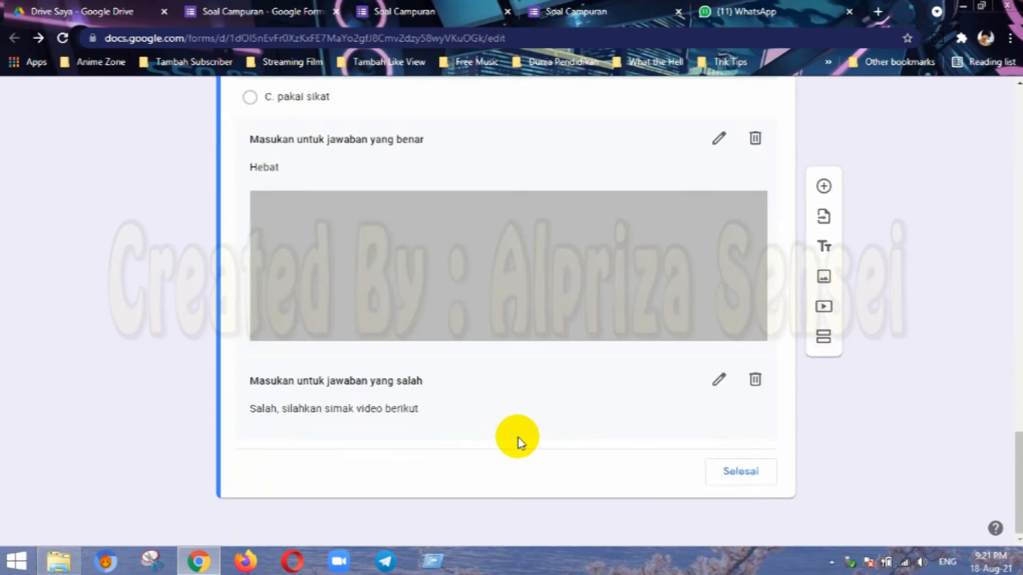
left_click(719, 381)
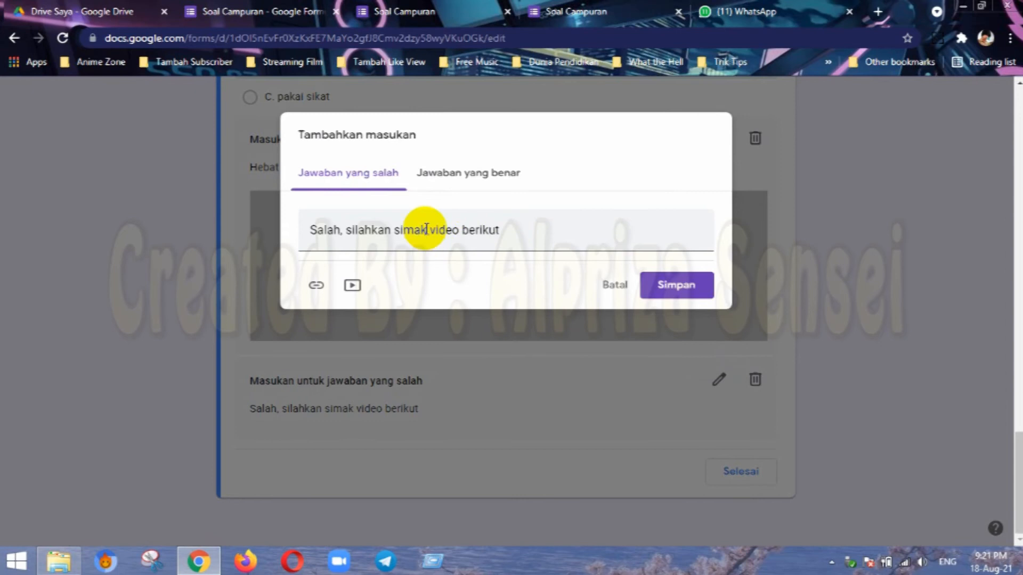
Compare question 3's correct and incorrect feedback, and remove the CPU cleaning video from the correct-answer feedback.
left_click(469, 175)
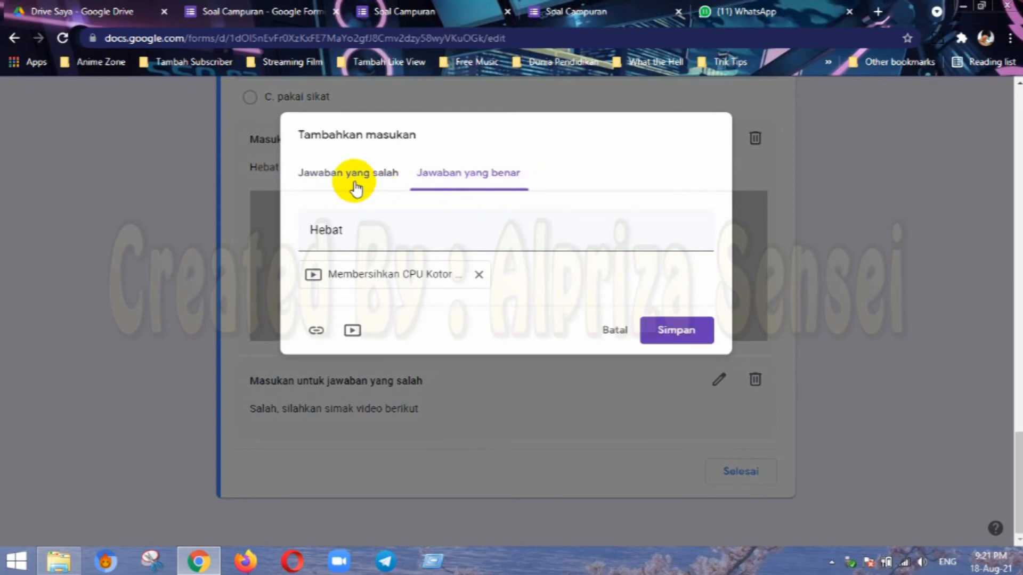
left_click(356, 187)
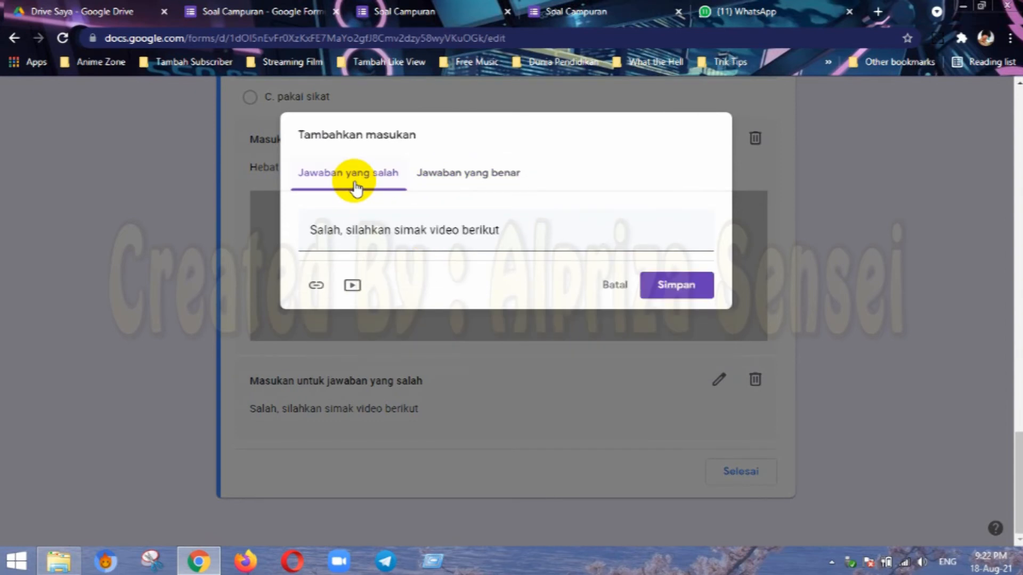
left_click(454, 178)
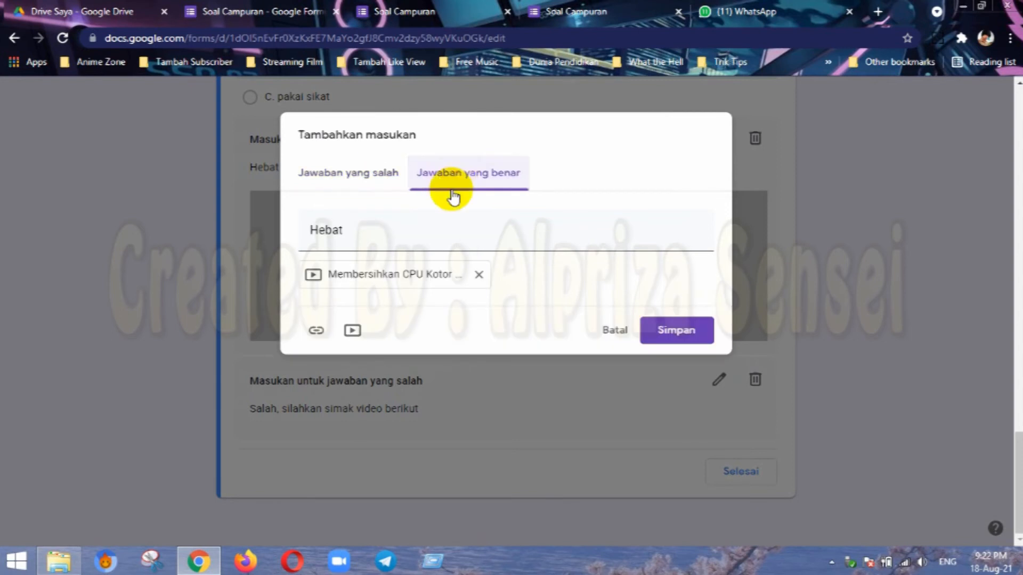
left_click(386, 177)
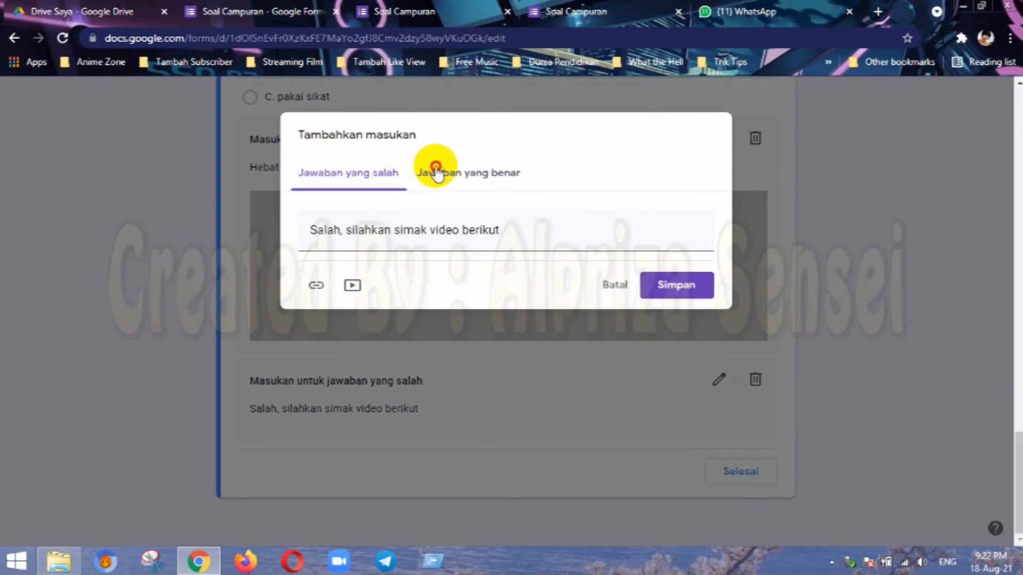
left_click(428, 172)
left_click(480, 275)
left_click(360, 176)
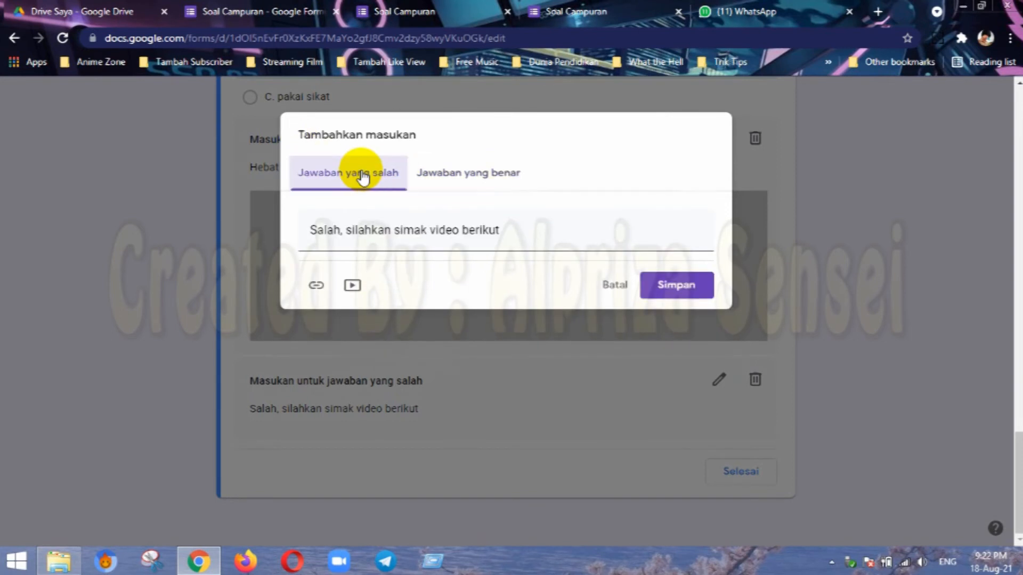
left_click(354, 286)
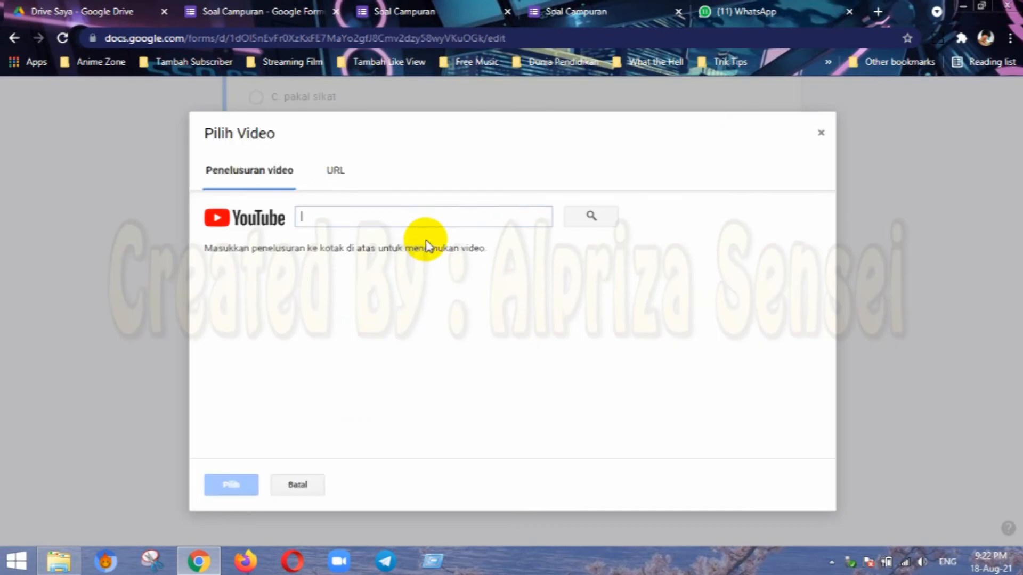
type("https://www.youtube.com/watch?v=nBM1RBPZ3aU")
left_click(583, 216)
left_click(361, 279)
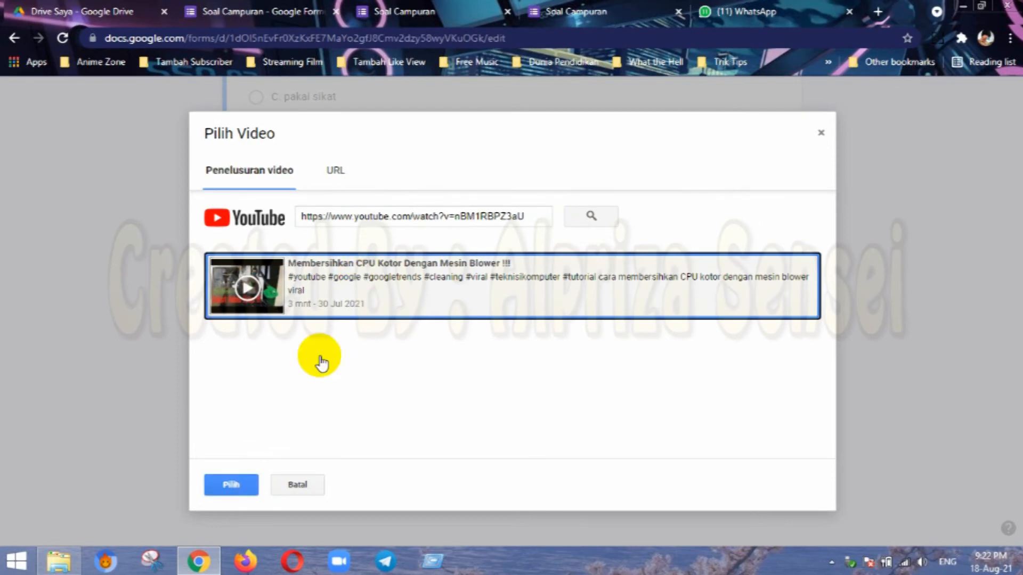
left_click(233, 485)
Check the correct and incorrect feedback entries of question 3 and save them.
left_click(465, 176)
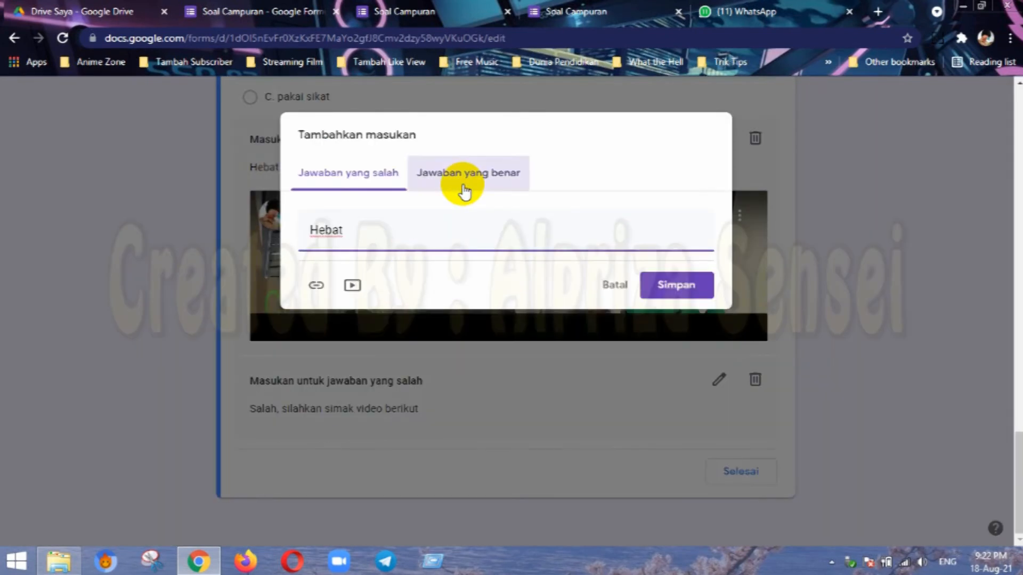
left_click(378, 177)
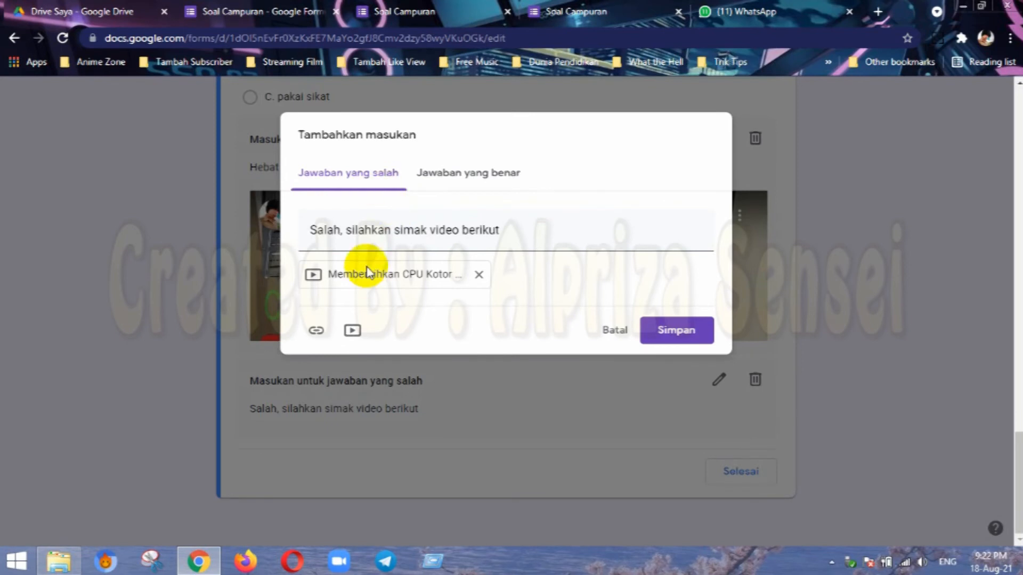
left_click(673, 335)
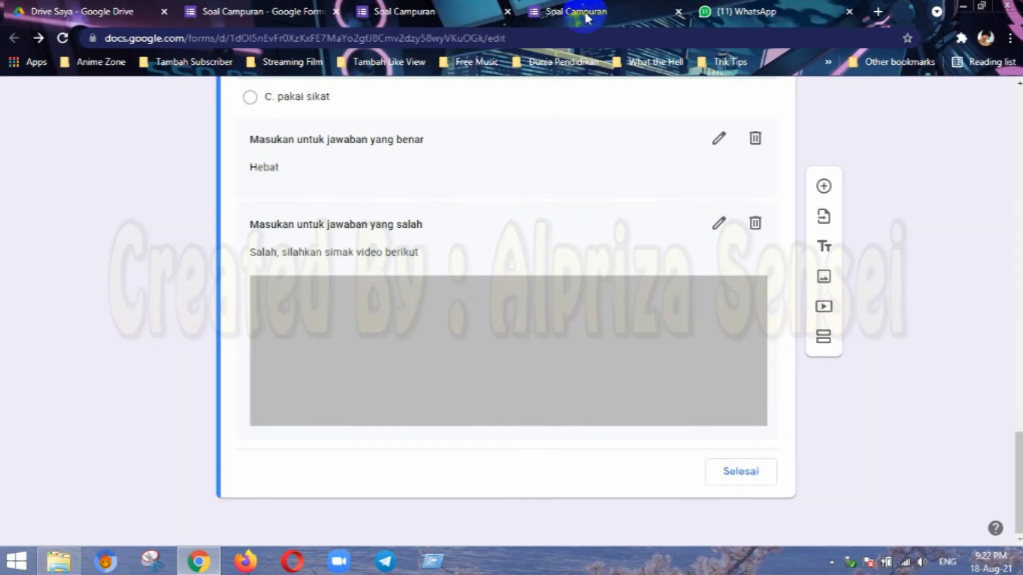
Look in on the open response pages and finish editing question 3's answer key in the form editor.
left_click(586, 18)
left_click(68, 41)
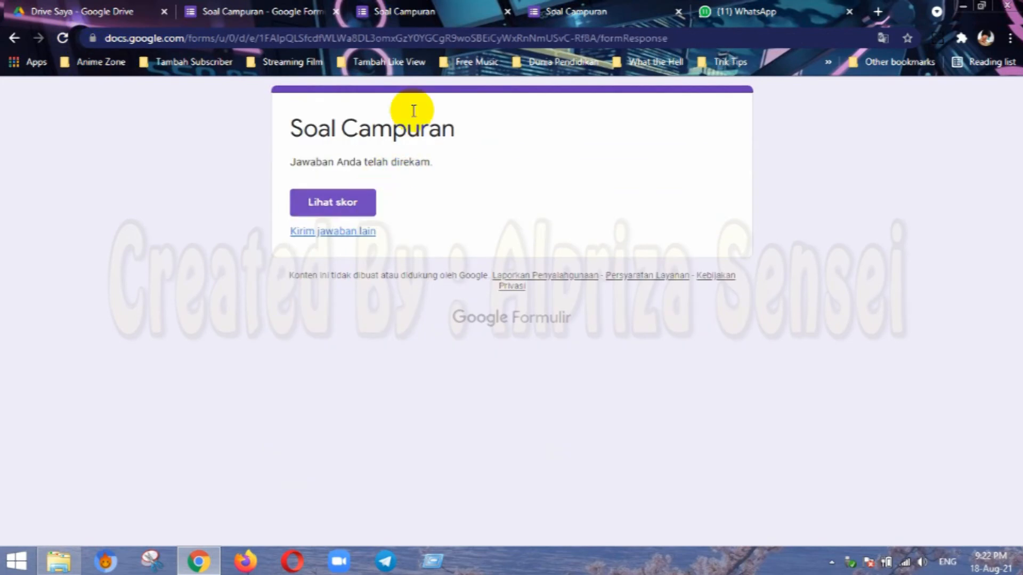
left_click(283, 12)
scroll(652, 321, "up", 10)
scroll(724, 374, "down", 10)
left_click(743, 481)
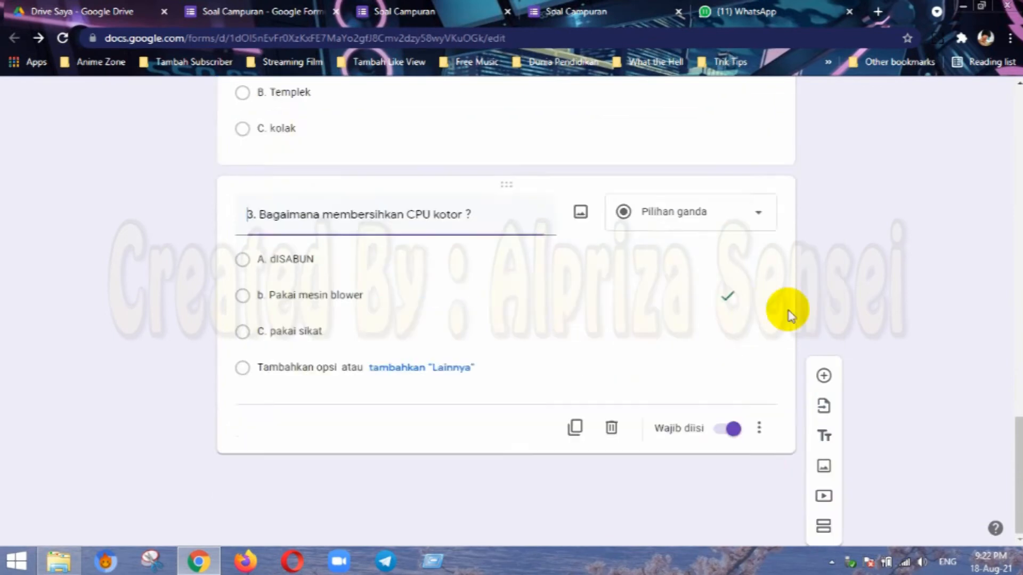
Preview the form, close the two old response pages, and bring up the new preview.
scroll(773, 309, "up", 15)
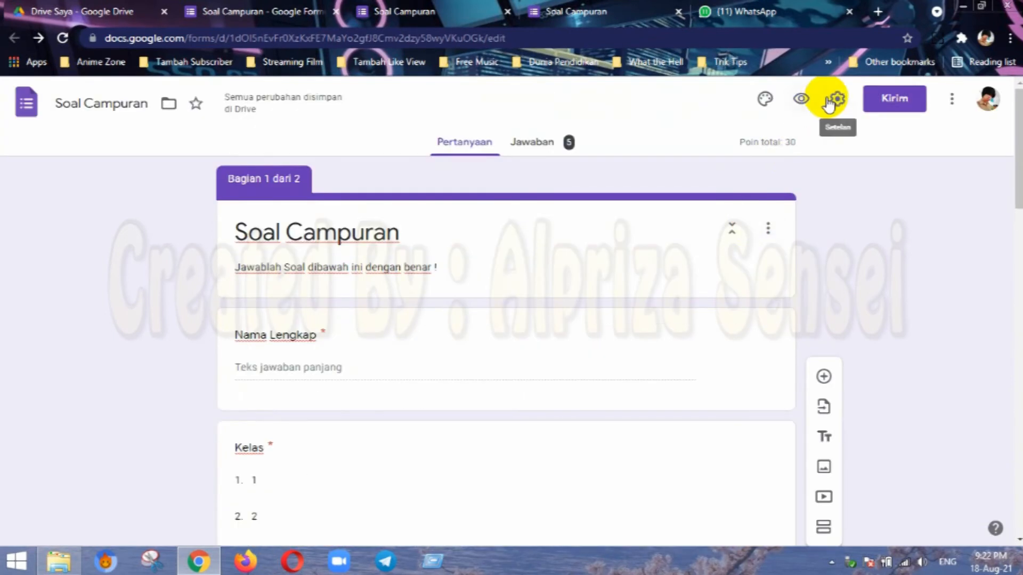
left_click(799, 100)
left_click(500, 12)
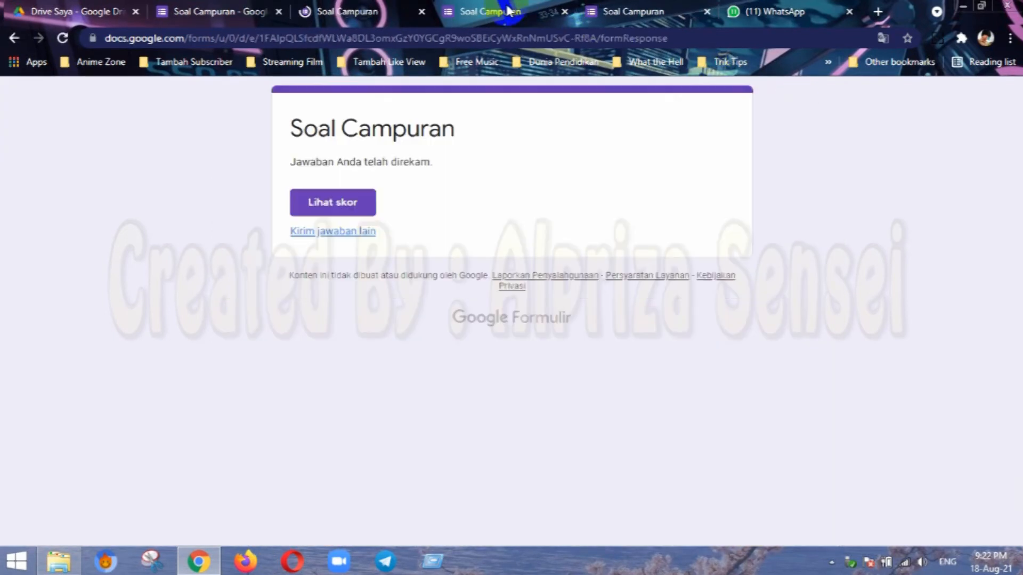
left_click(565, 11)
left_click(565, 12)
left_click(376, 11)
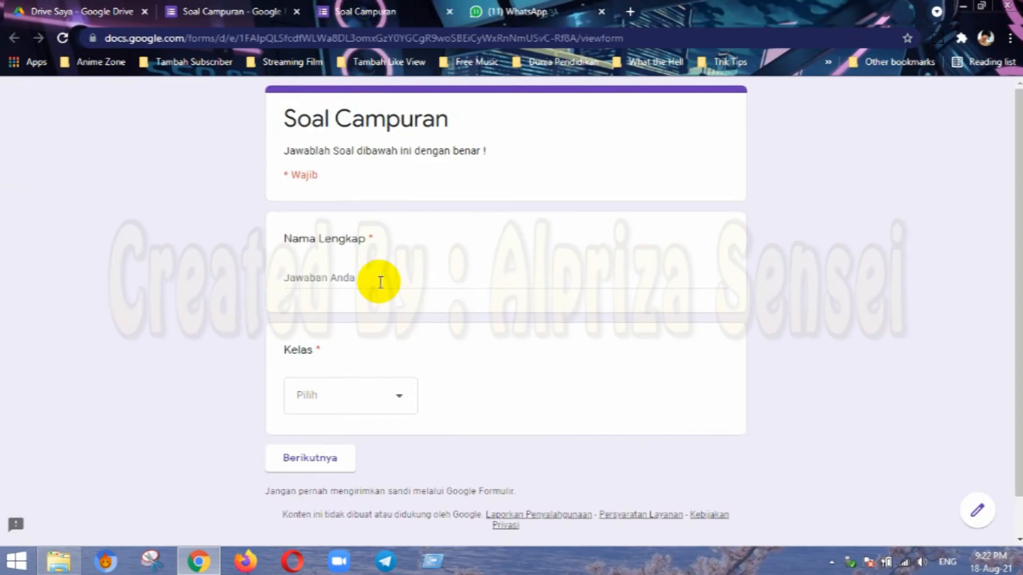
Enter "a" as Nama Lengkap, choose 1 for Kelas, and continue to the questions section.
left_click(363, 277)
type("a")
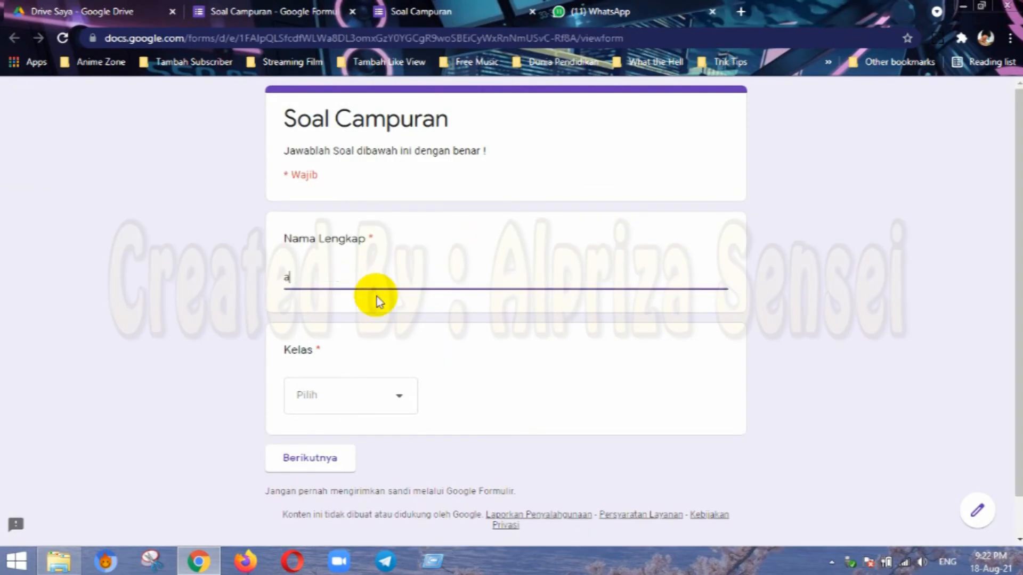
left_click(341, 401)
left_click(339, 456)
left_click(320, 474)
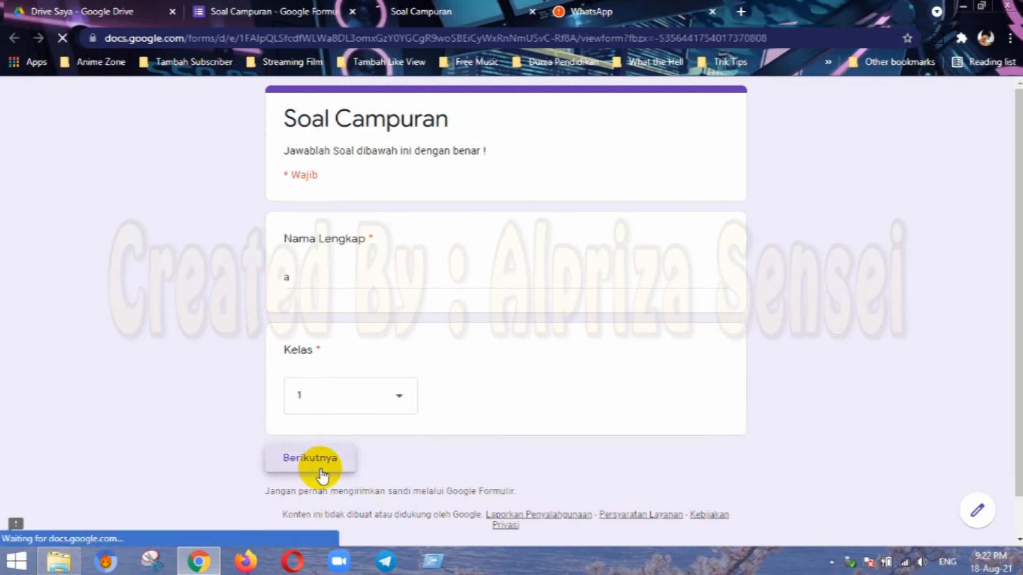
Answer all the quiz questions, choosing "C. kolak" for question 2 and "A. dISABUN" for question 3, and submit the response.
scroll(347, 183, "down", 5)
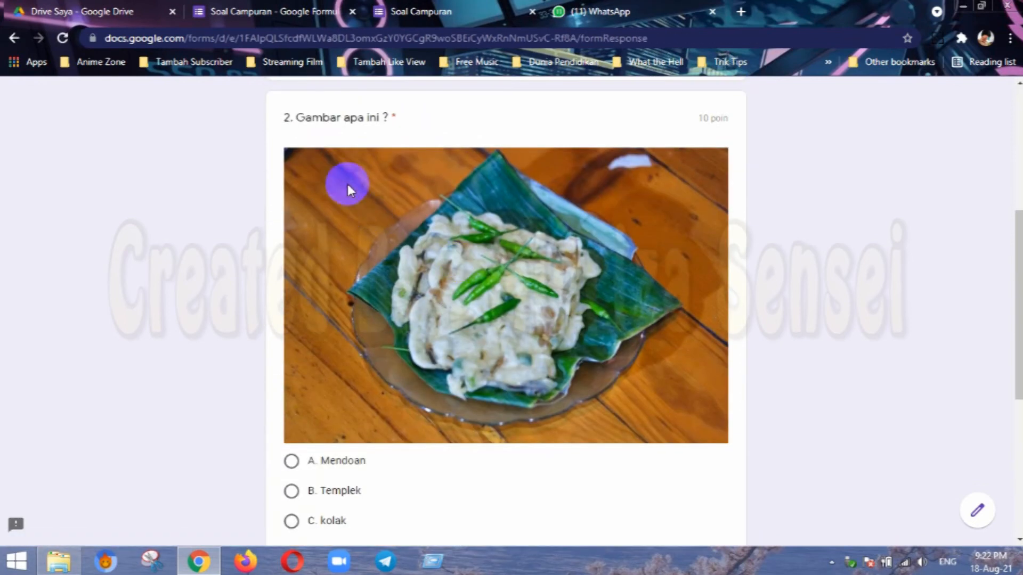
scroll(347, 184, "up", 3)
scroll(350, 229, "down", 9)
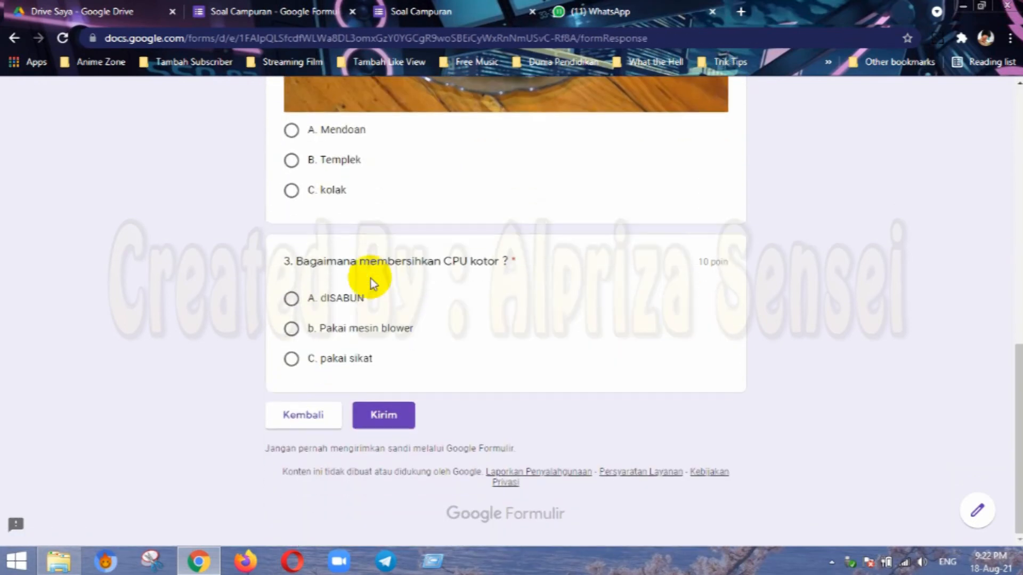
left_click(335, 298)
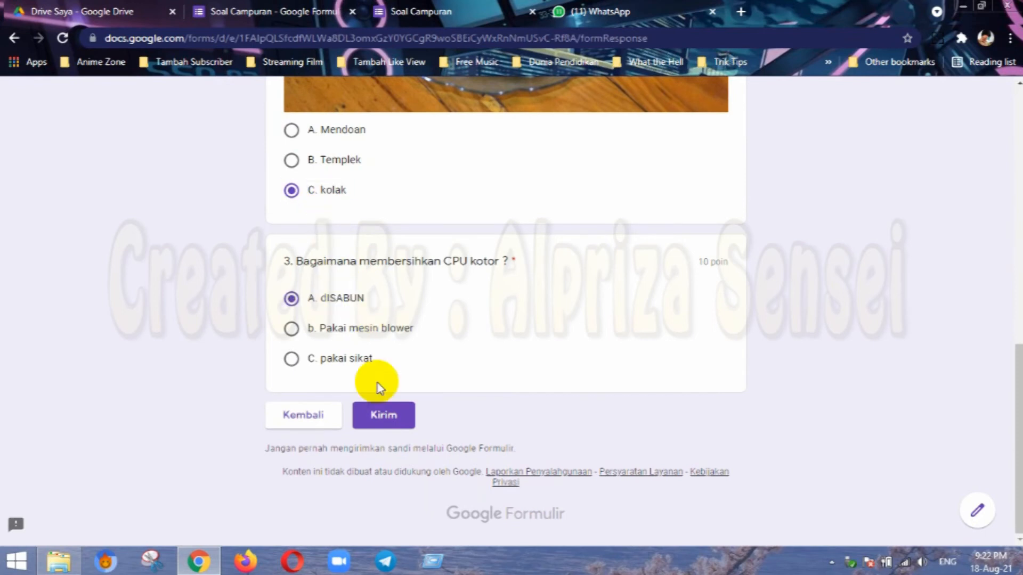
left_click(383, 416)
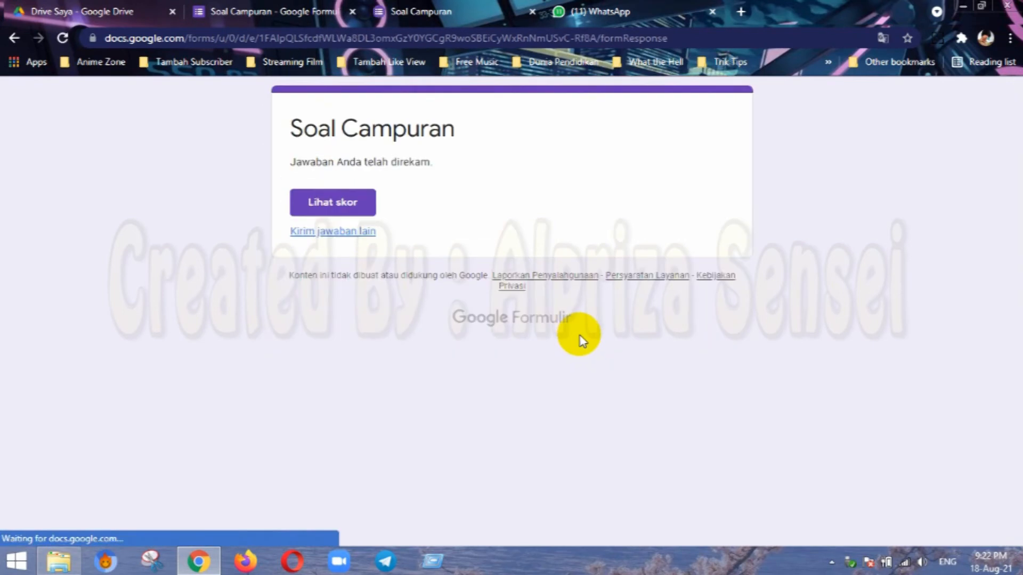
View the new response's score and check the feedback shown under question 3.
left_click(362, 211)
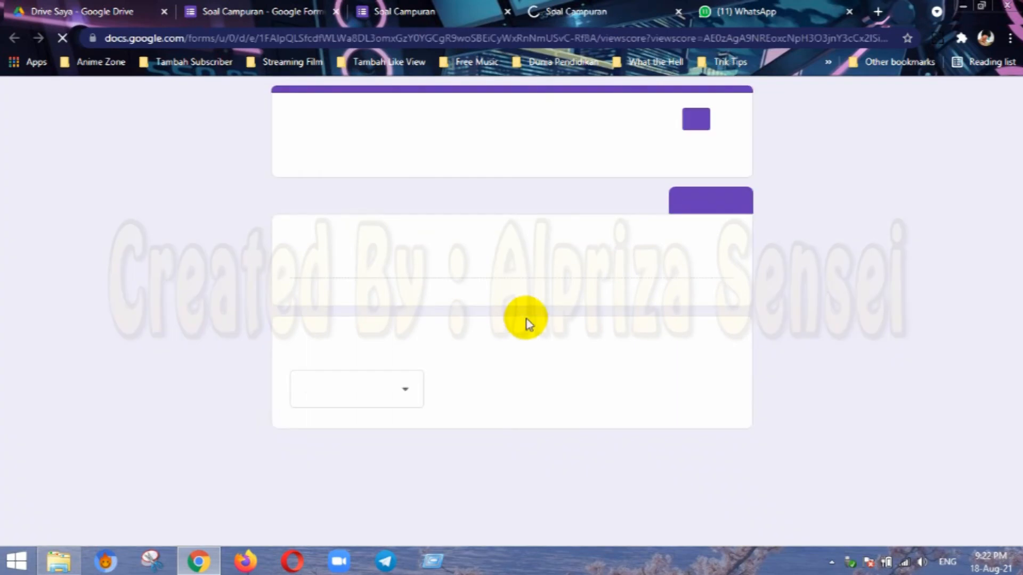
left_click(684, 240)
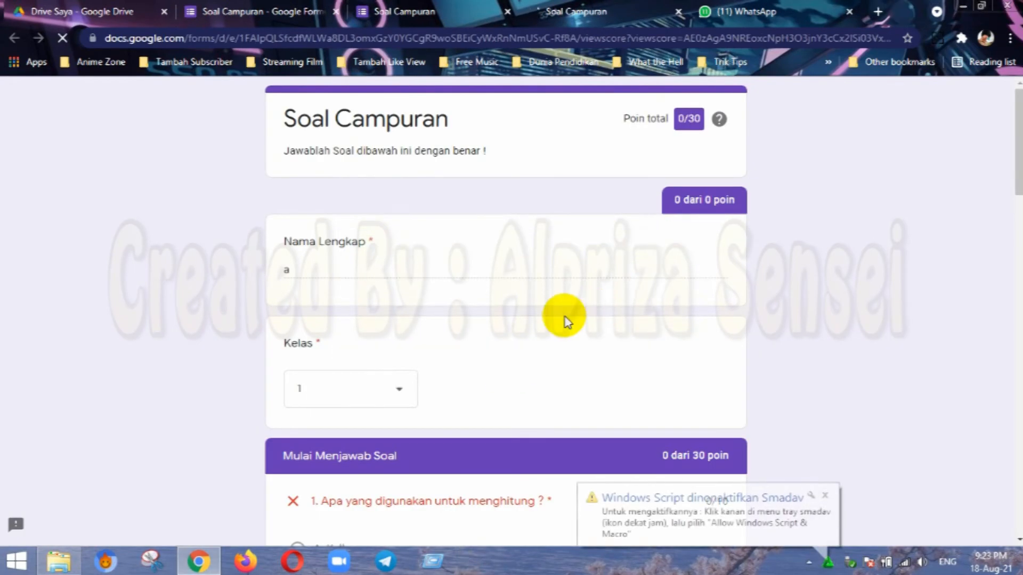
scroll(565, 317, "down", 10)
scroll(564, 317, "down", 15)
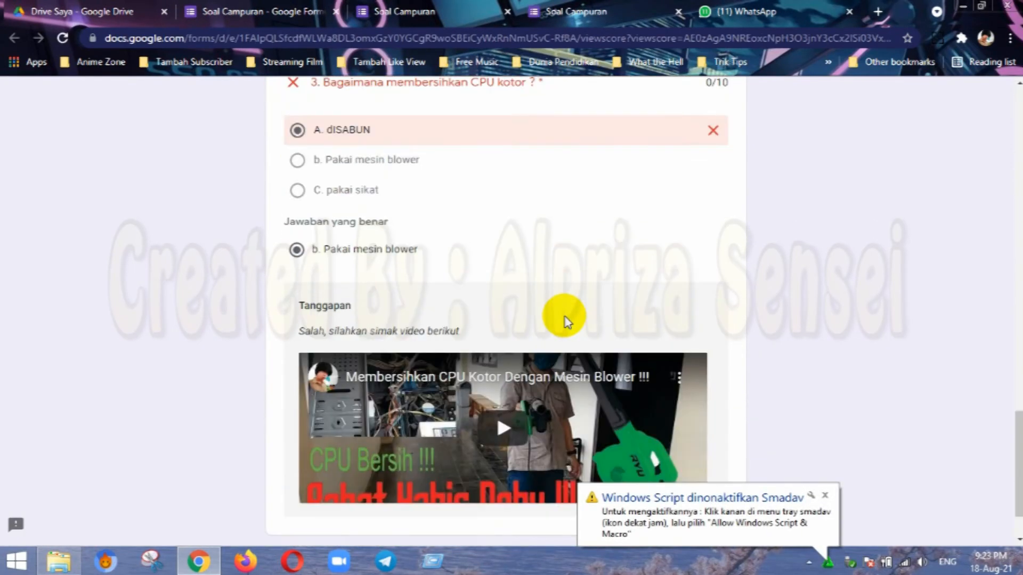
scroll(459, 230, "up", 4)
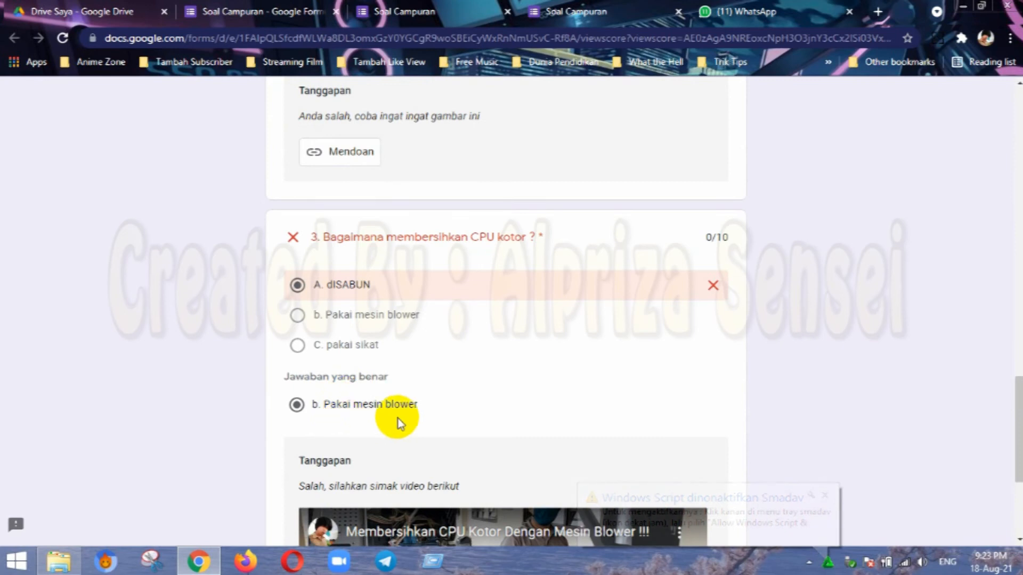
scroll(401, 419, "down", 3)
Play the video in question 3's feedback, review the surrounding feedback, pause the video, and return to the submission confirmation page.
left_click(504, 435)
scroll(541, 417, "down", 2)
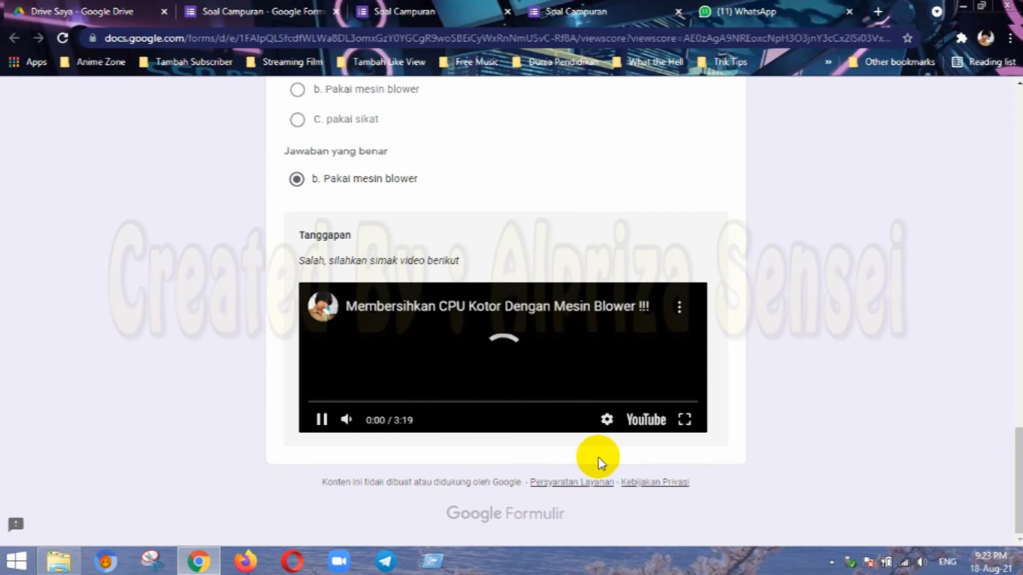
left_click(520, 347)
scroll(521, 349, "up", 5)
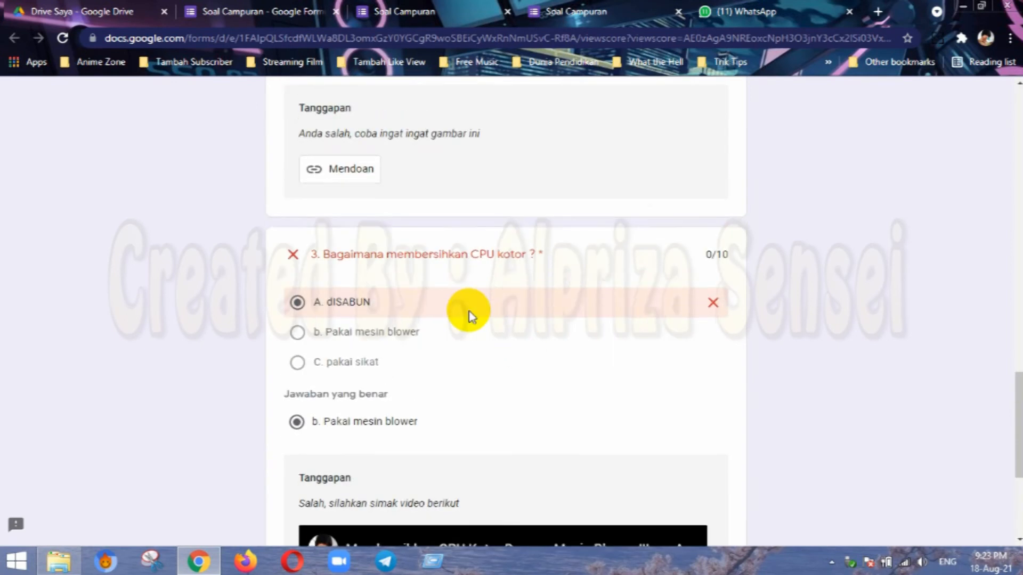
scroll(469, 315, "up", 2)
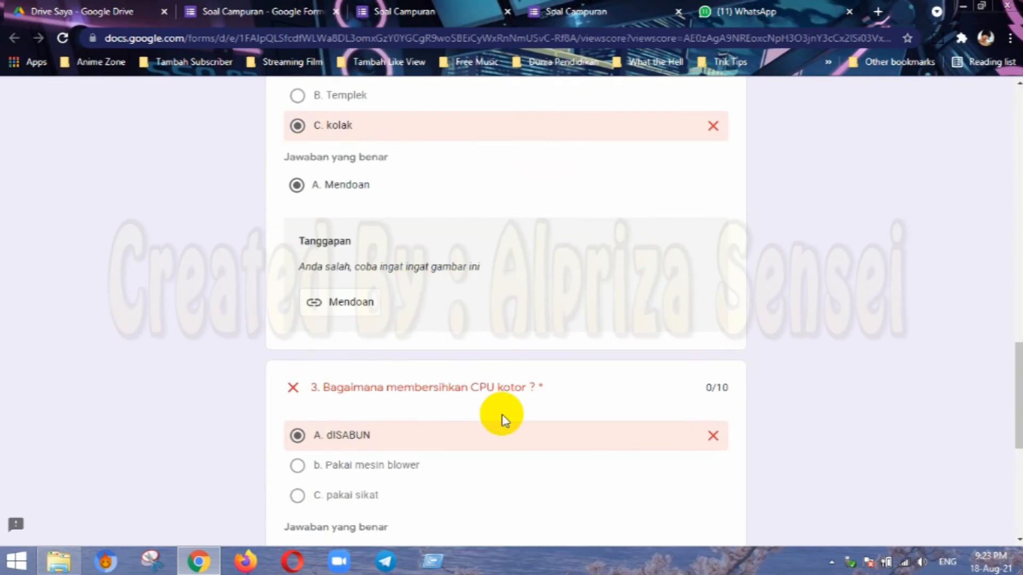
scroll(504, 410, "down", 7)
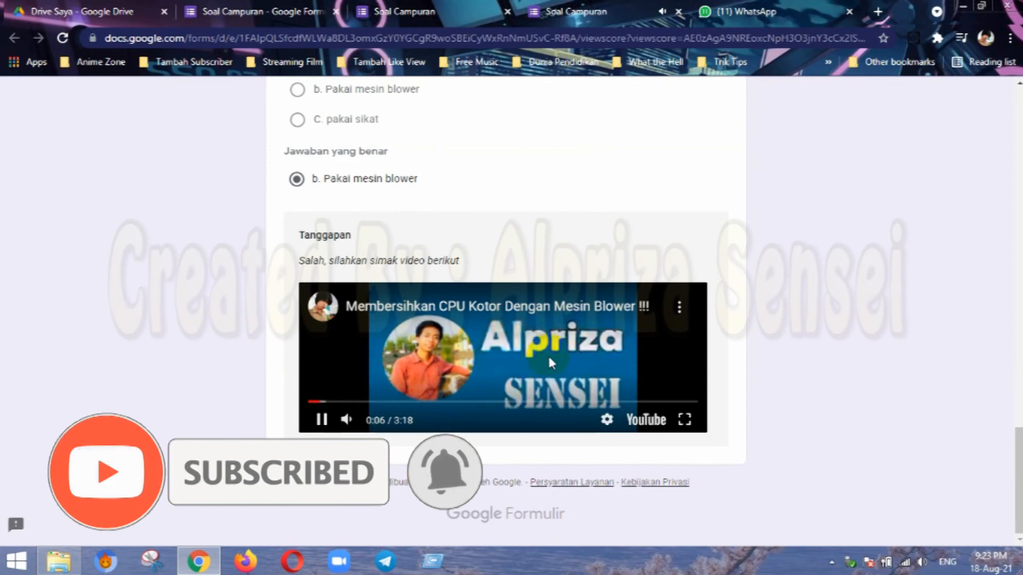
left_click(322, 419)
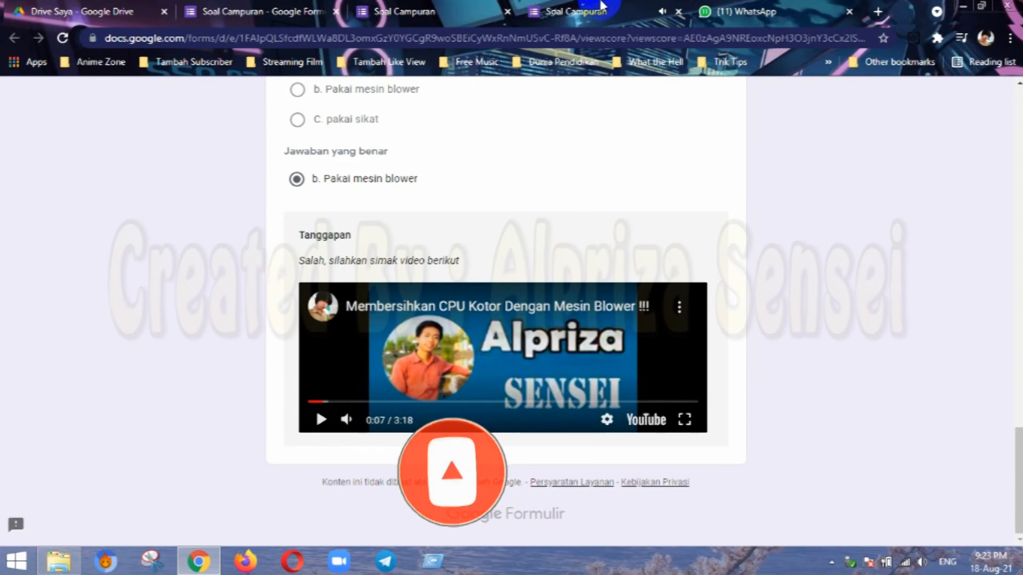
left_click(487, 11)
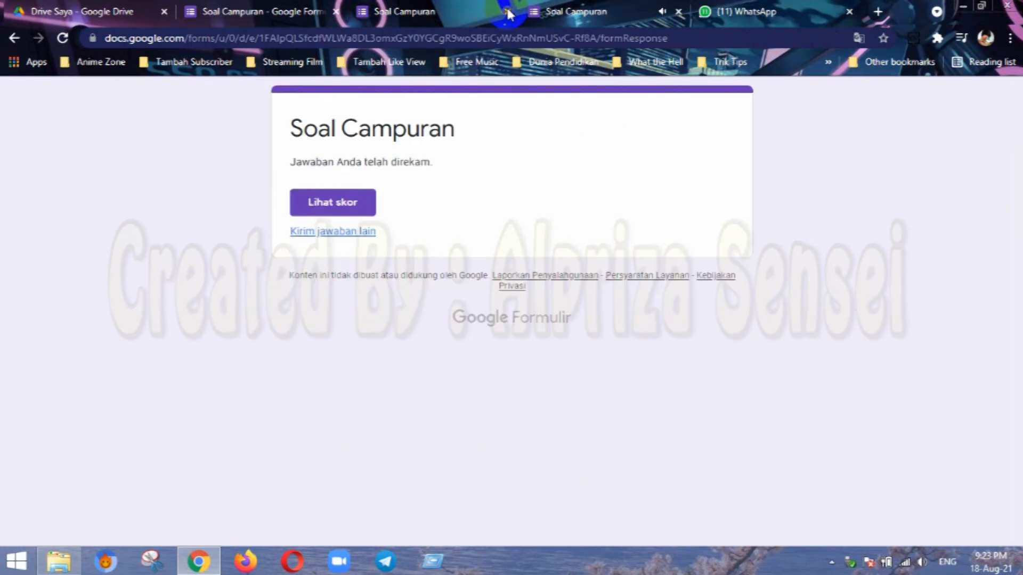
Close the two Soal Campuran response pages and return to the form editor.
left_click(507, 12)
left_click(507, 12)
left_click(282, 12)
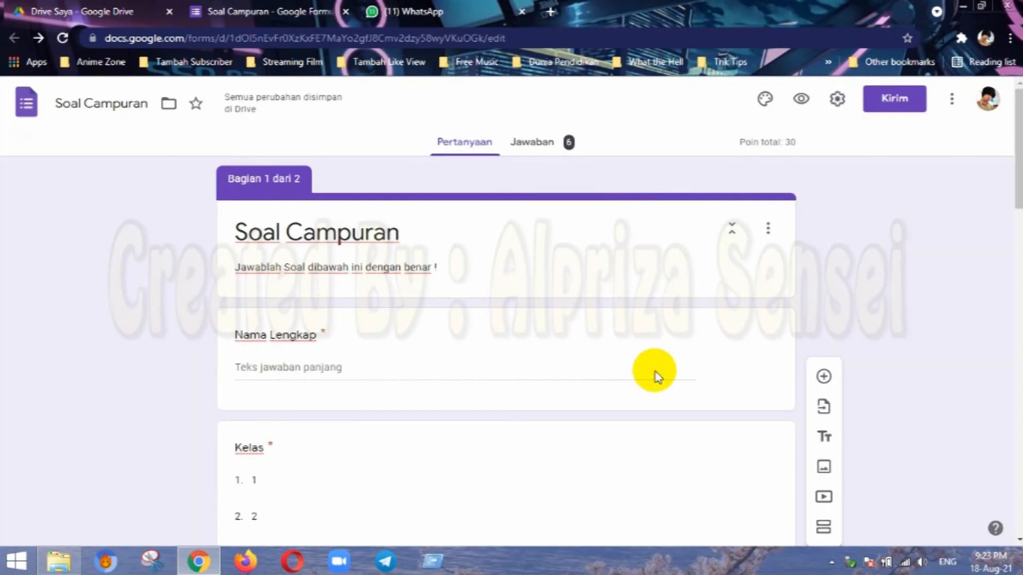
Add a new question after question 3 with the text "4. Siapa presiden RI 2021 ?".
scroll(654, 374, "down", 20)
left_click(672, 380)
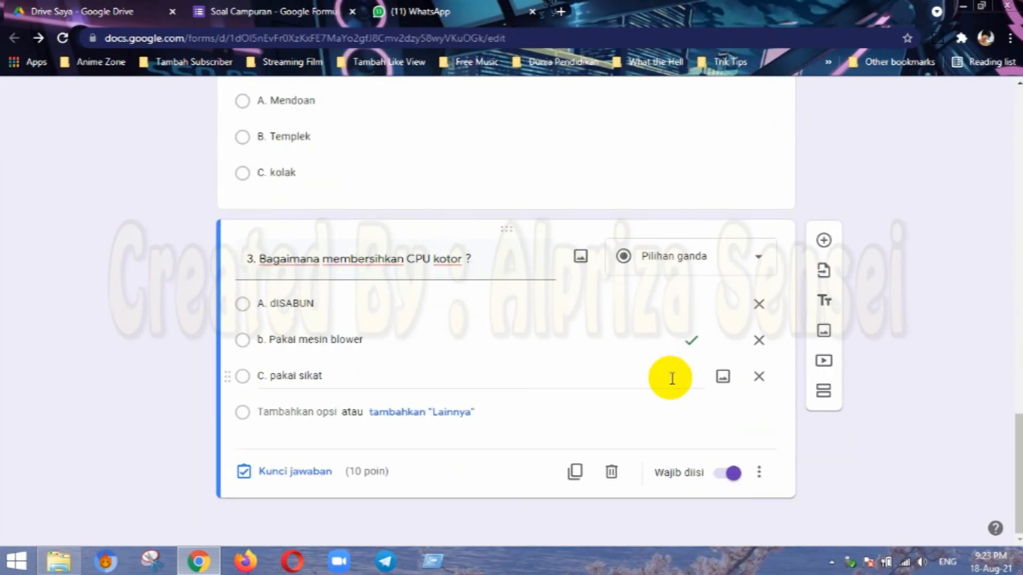
scroll(672, 379, "up", 15)
scroll(672, 379, "down", 15)
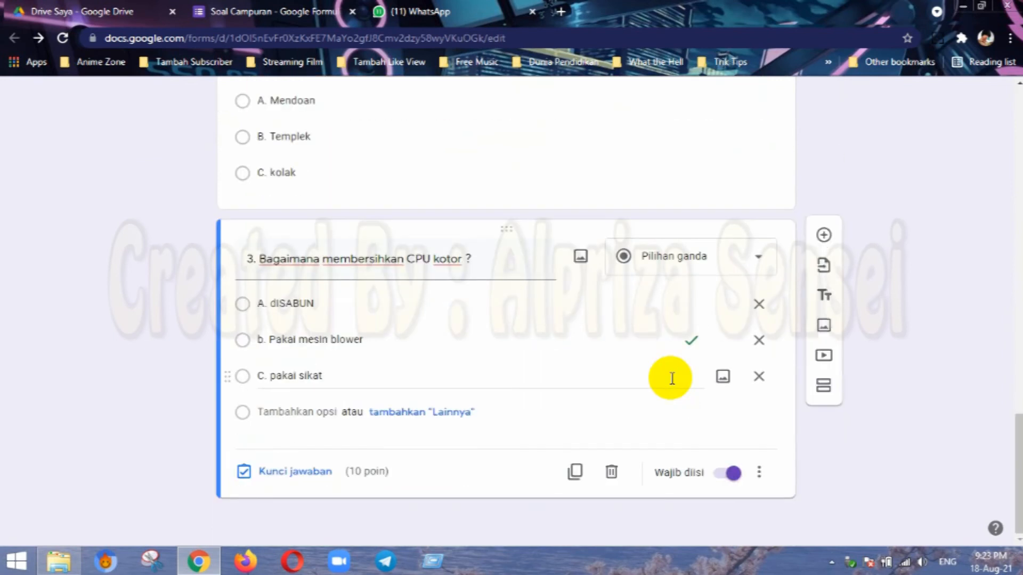
left_click(824, 234)
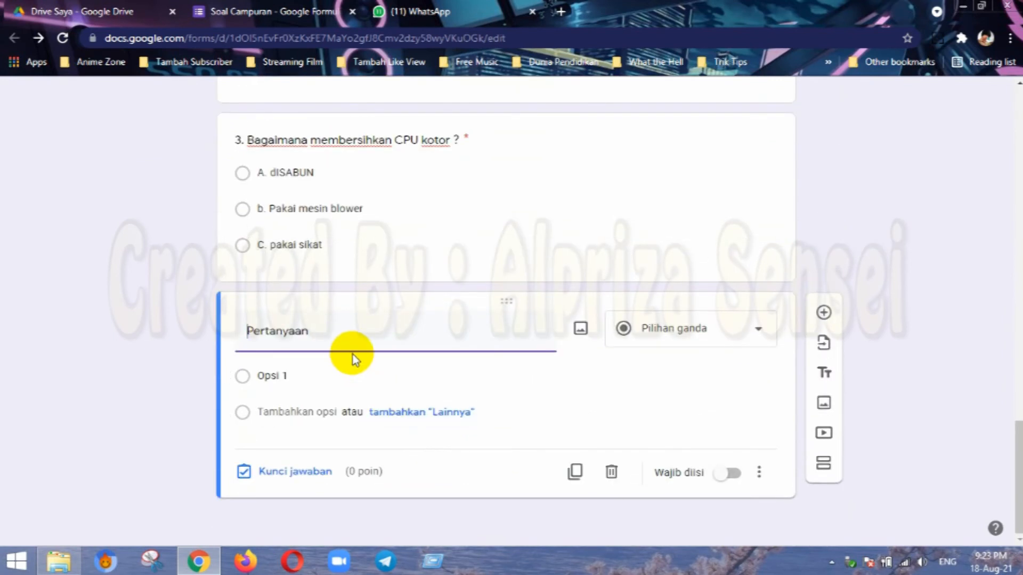
type("4. Siapa presiden ")
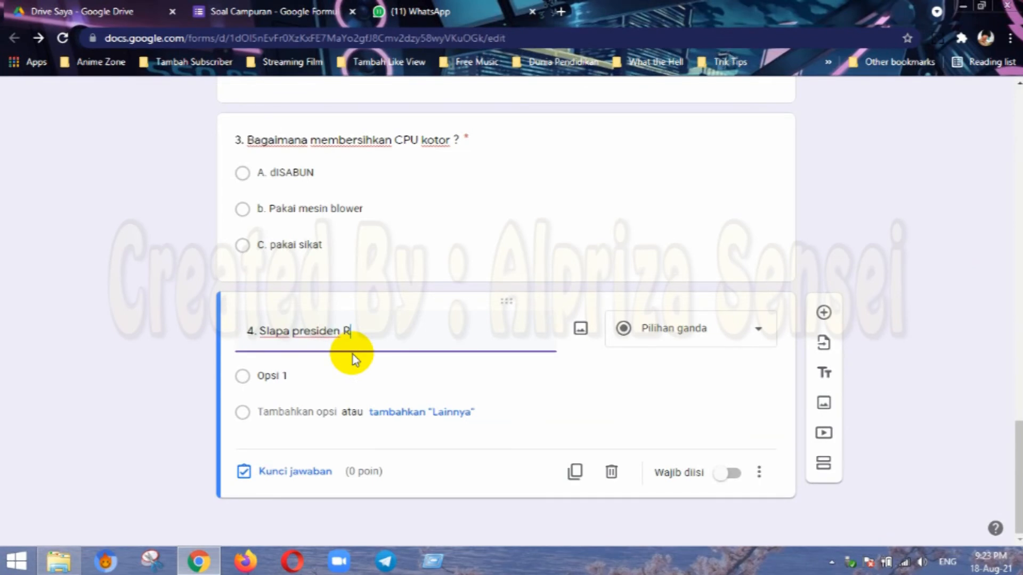
type("RI 2021 ?")
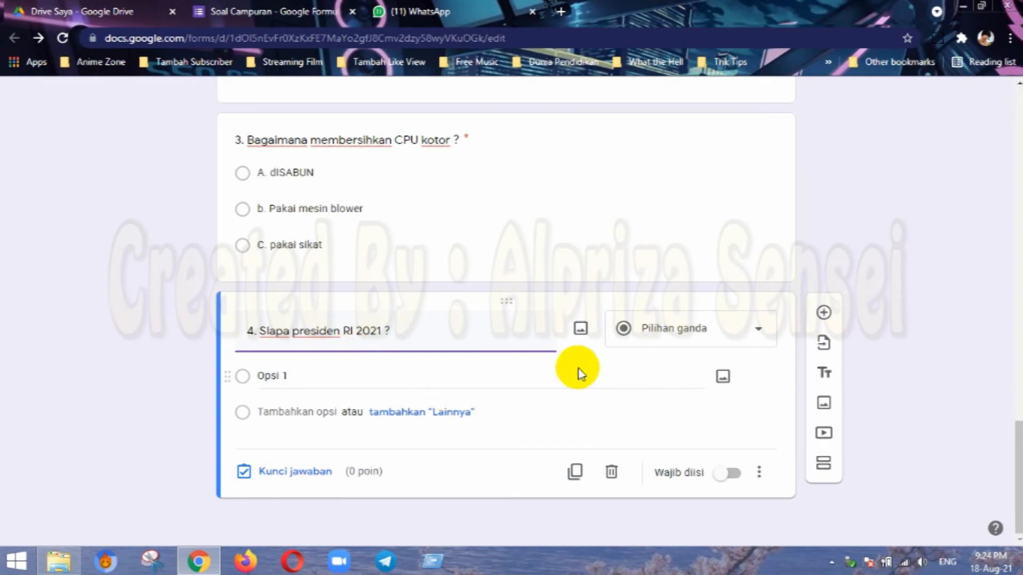
Change question 4's answer type to Paragraf and make the question required.
left_click(623, 336)
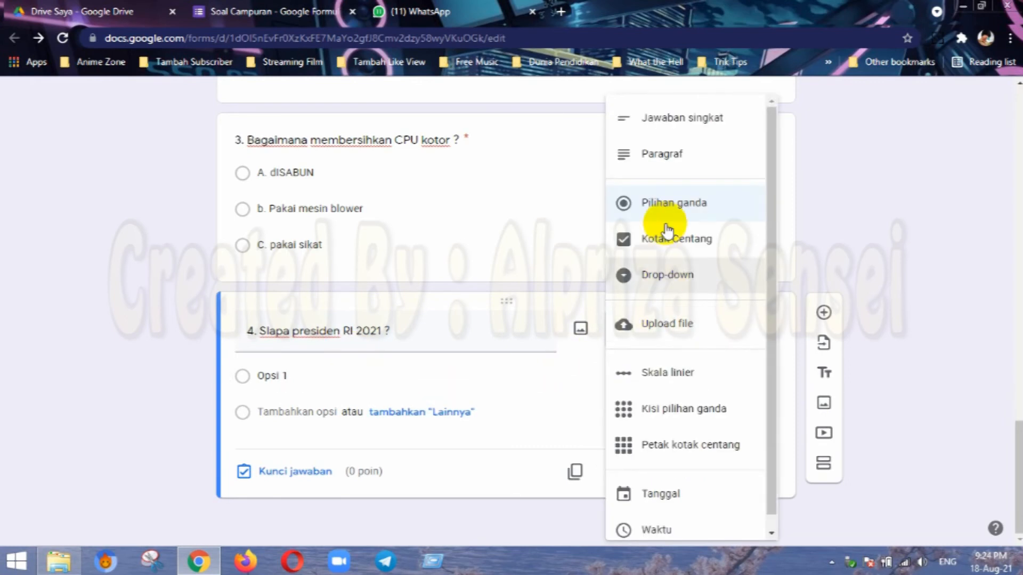
left_click(662, 154)
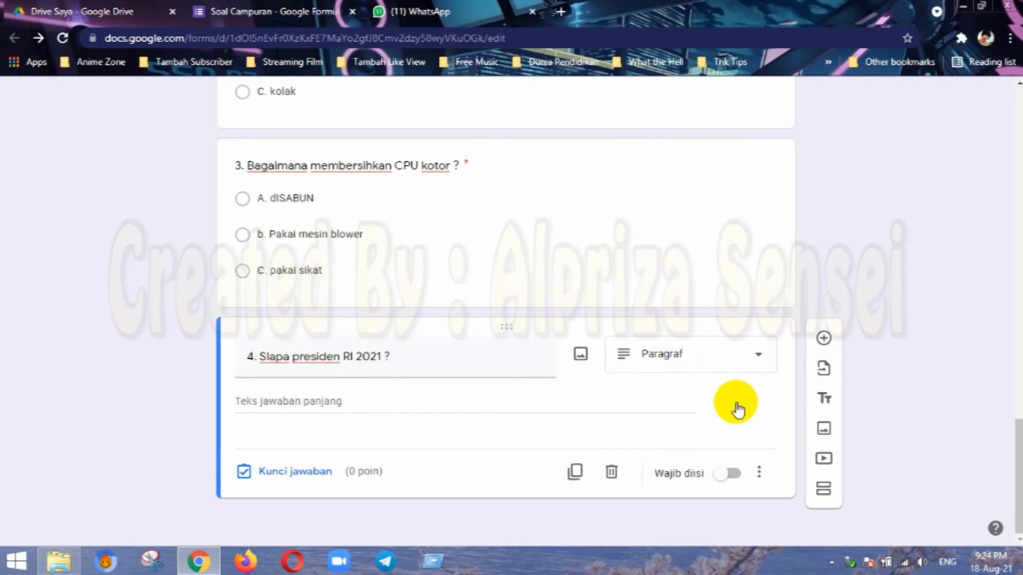
left_click(731, 479)
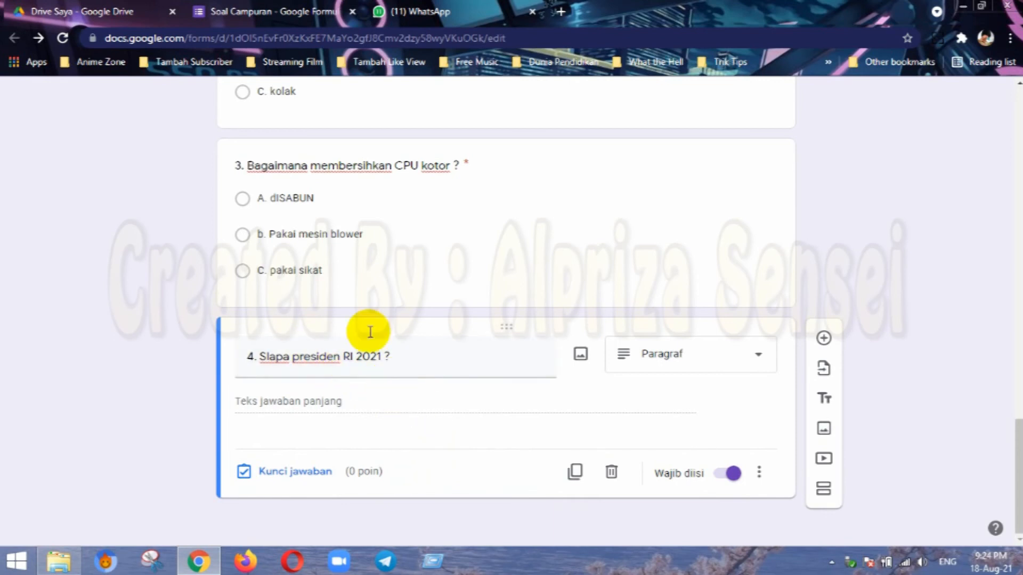
Review the form's questions and the "Mulai Menjawab Soal" section, ending back at the form's title.
scroll(332, 303, "up", 1)
scroll(331, 303, "up", 10)
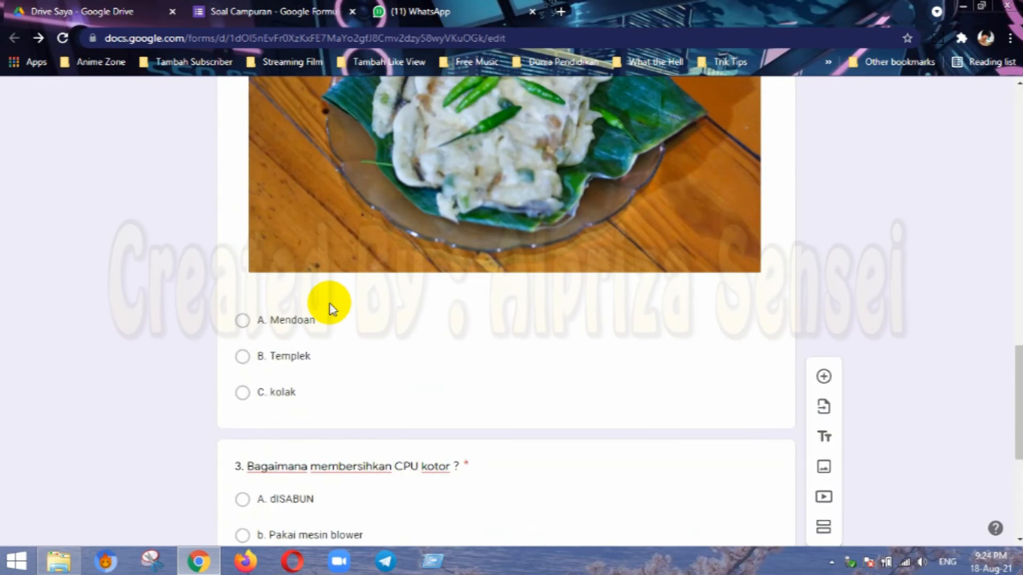
scroll(329, 302, "up", 5)
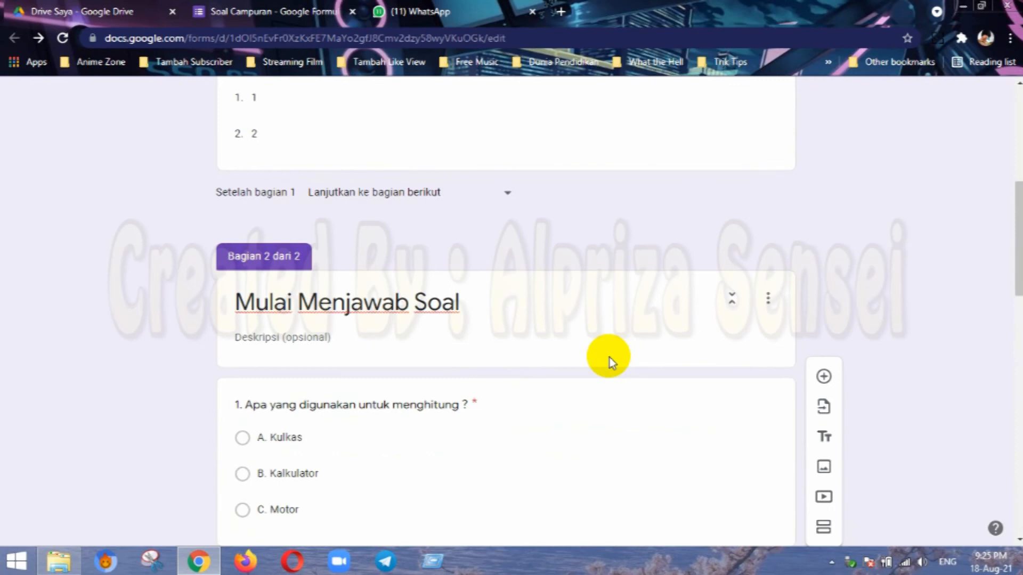
scroll(608, 362, "down", 5)
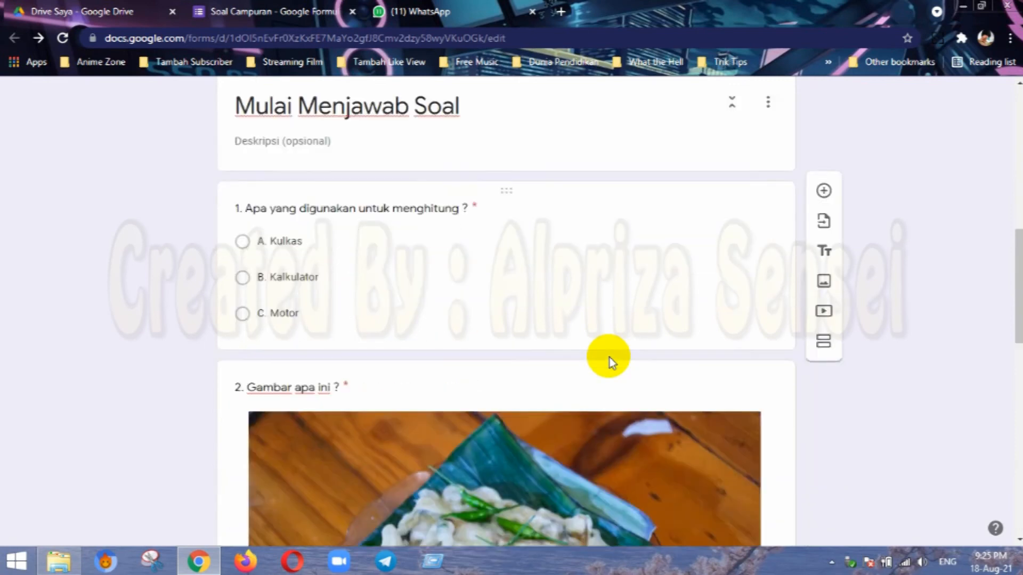
scroll(585, 341, "down", 5)
scroll(586, 371, "down", 1)
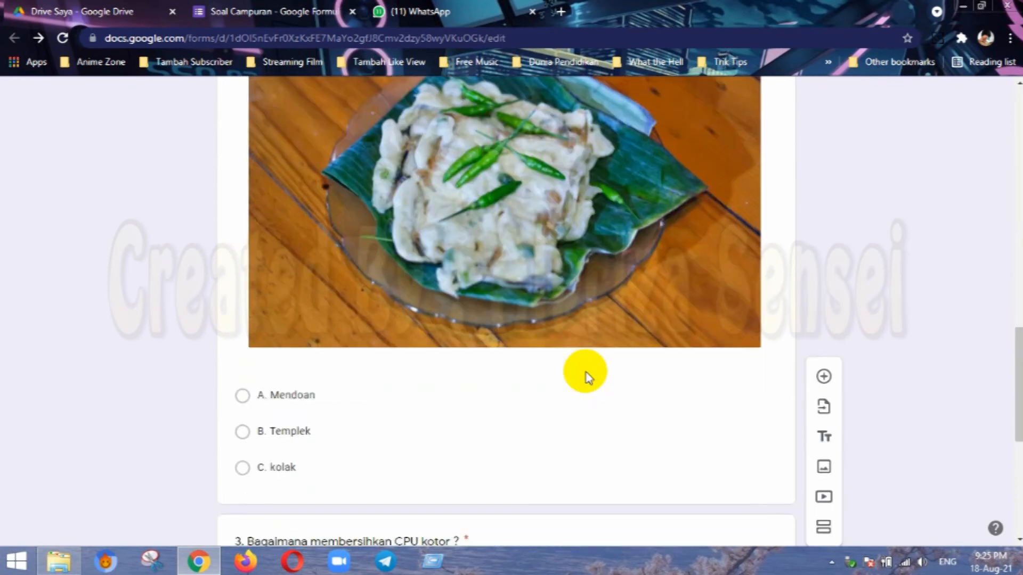
scroll(585, 373, "up", 15)
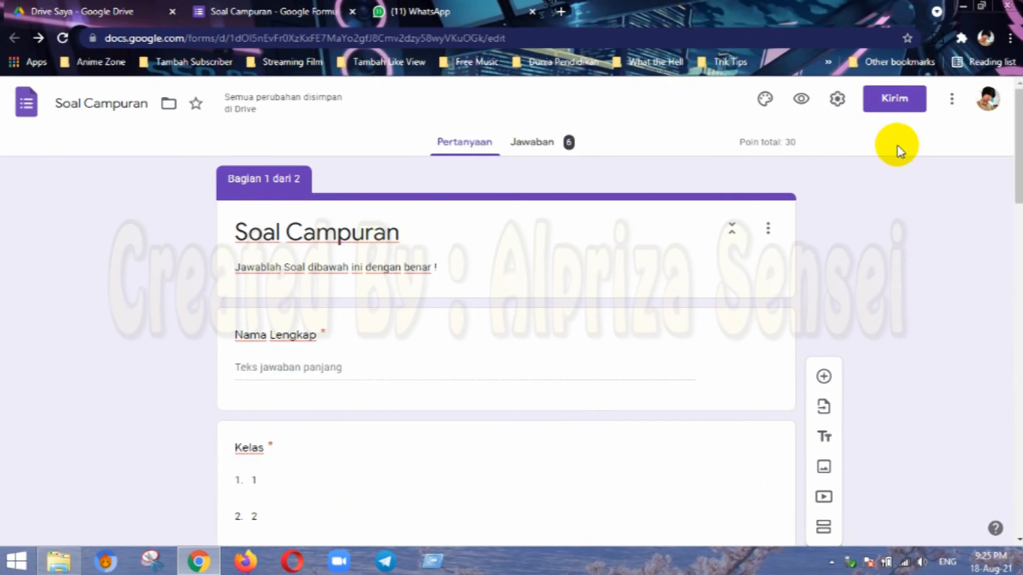
Turn on email collection in the form's general settings, with response receipts sent if respondents request them.
left_click(837, 110)
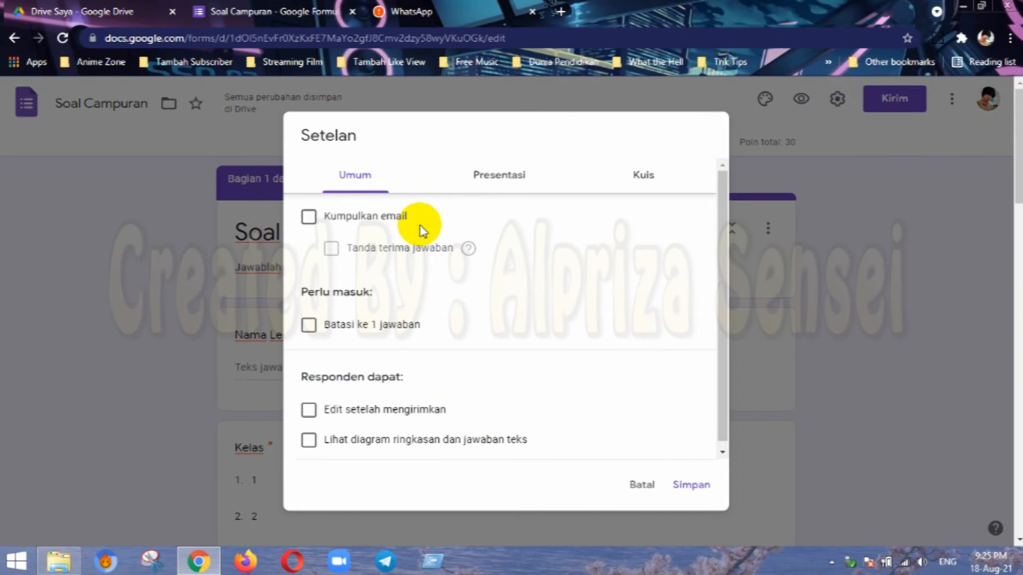
left_click(325, 221)
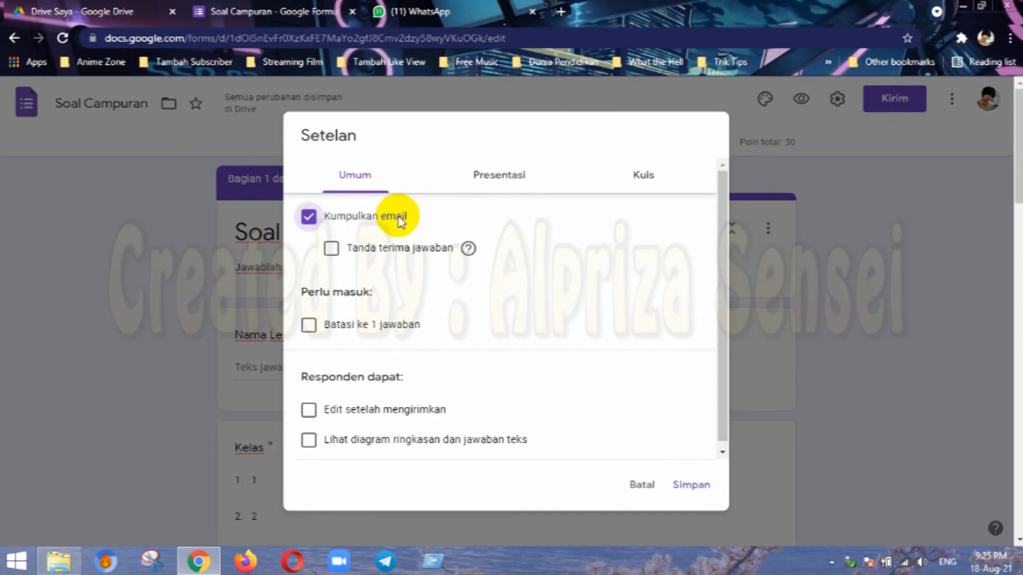
left_click(394, 250)
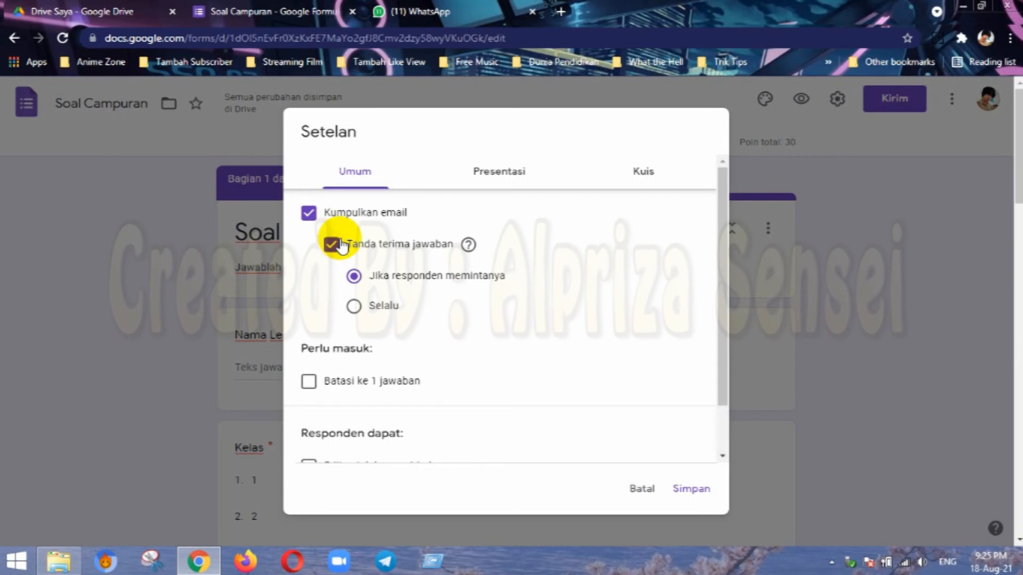
Limit respondents to 1 response, check the remaining general settings, and save them.
scroll(425, 303, "down", 1)
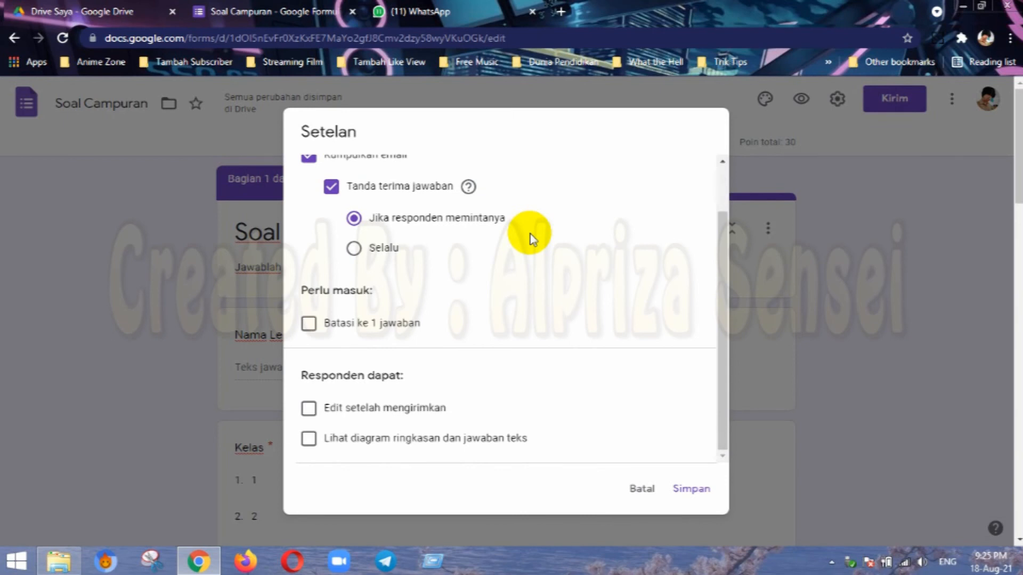
left_click(308, 325)
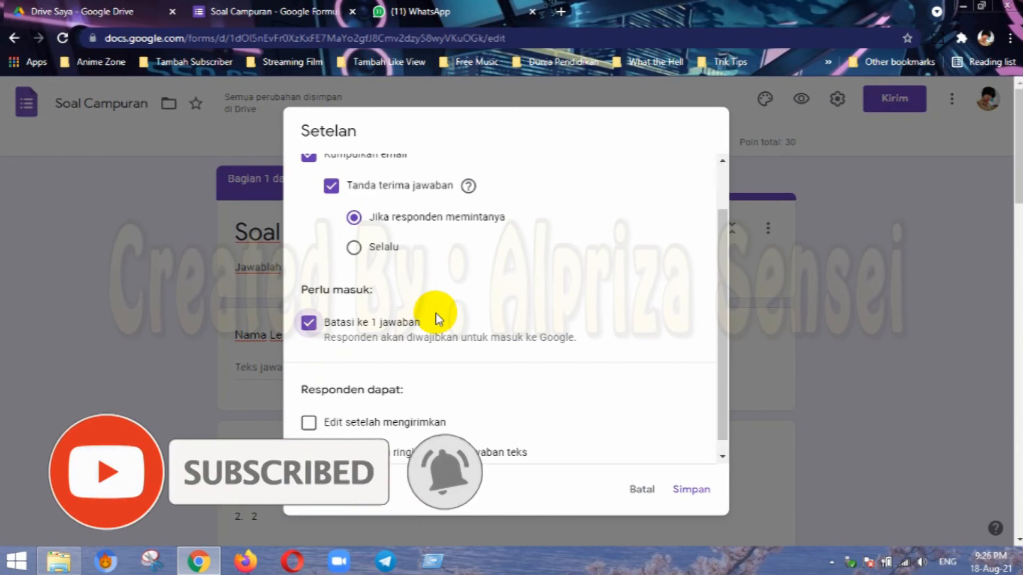
scroll(437, 318, "down", 1)
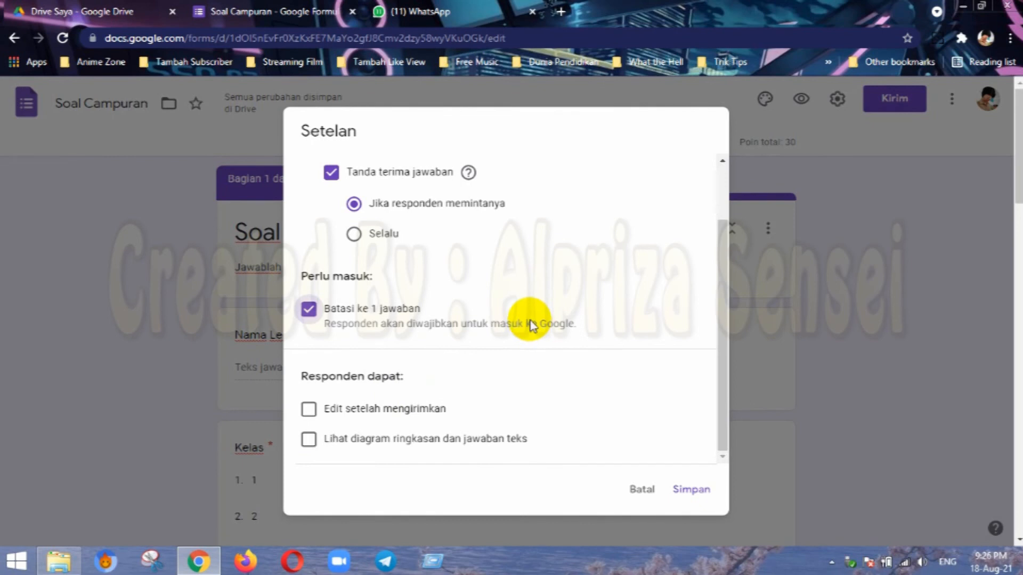
scroll(512, 325, "down", 4)
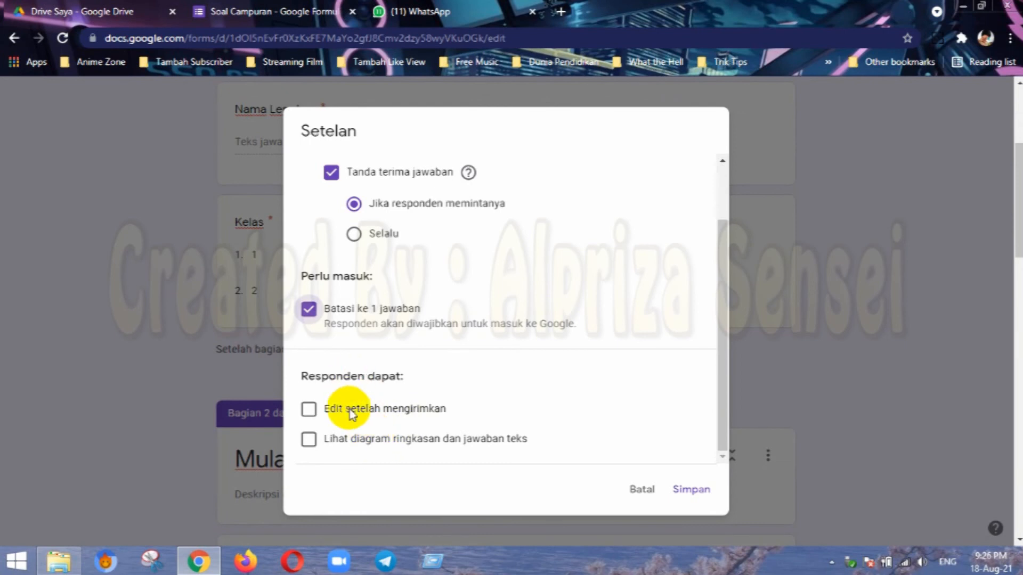
scroll(472, 414, "up", 5)
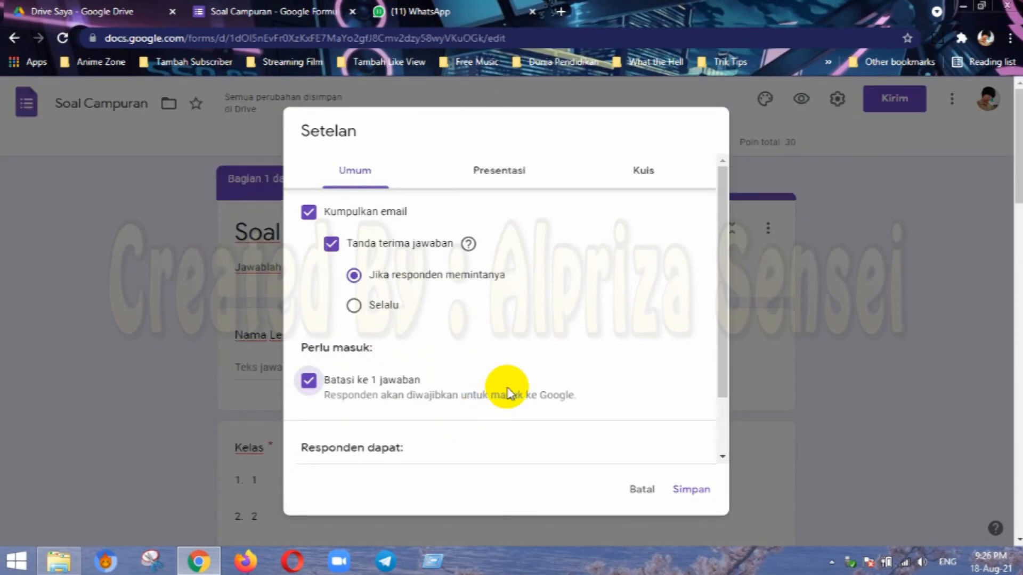
left_click(699, 491)
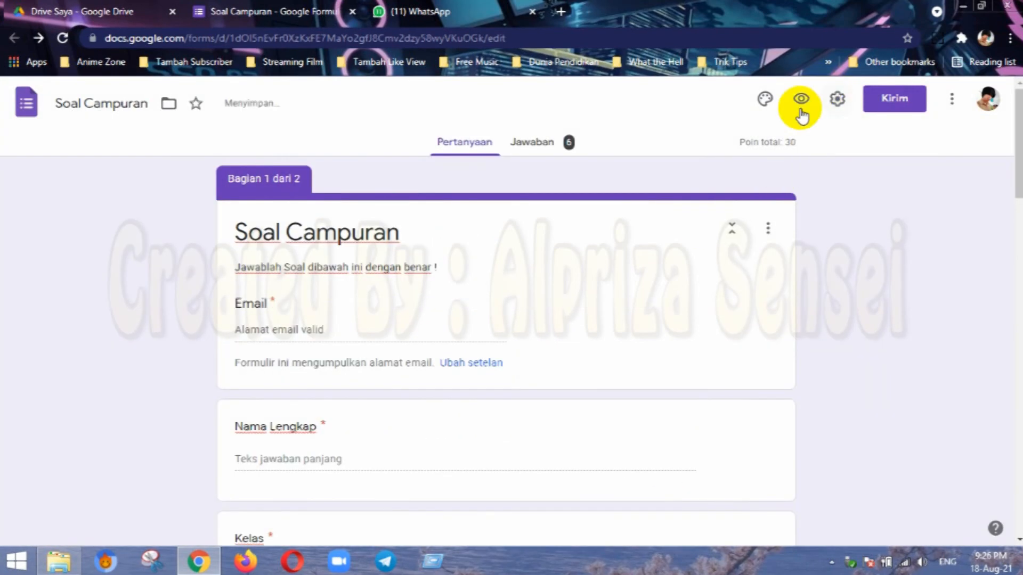
Enable "Acak urutan pertanyaan" in the presentation settings, check the quiz options, and save the settings.
left_click(837, 101)
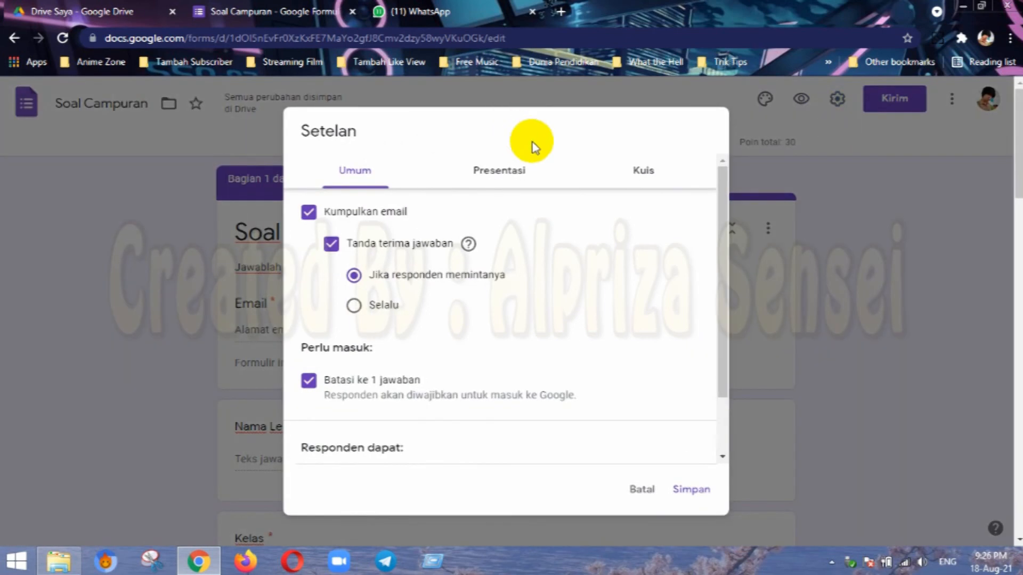
left_click(511, 175)
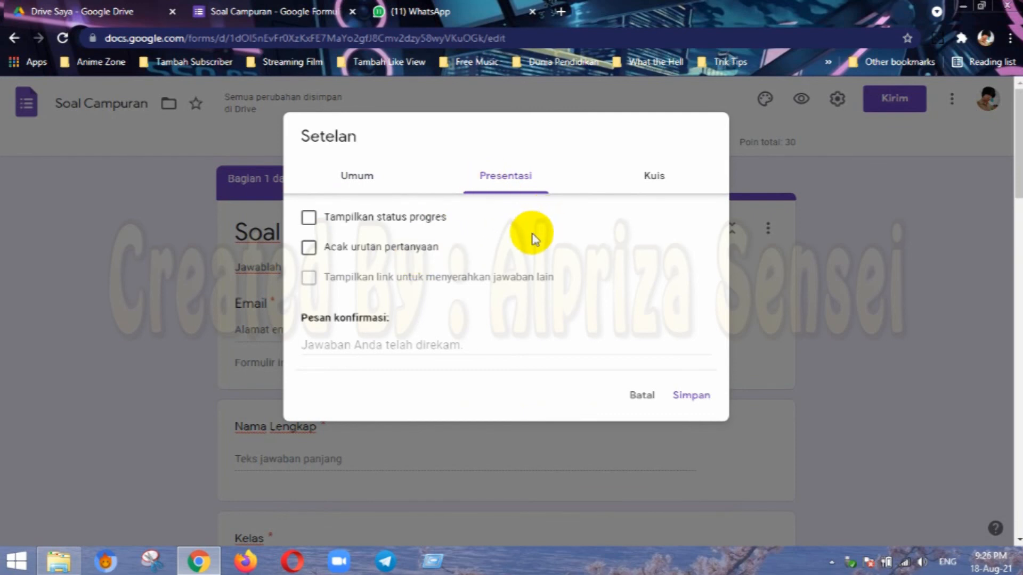
left_click(414, 250)
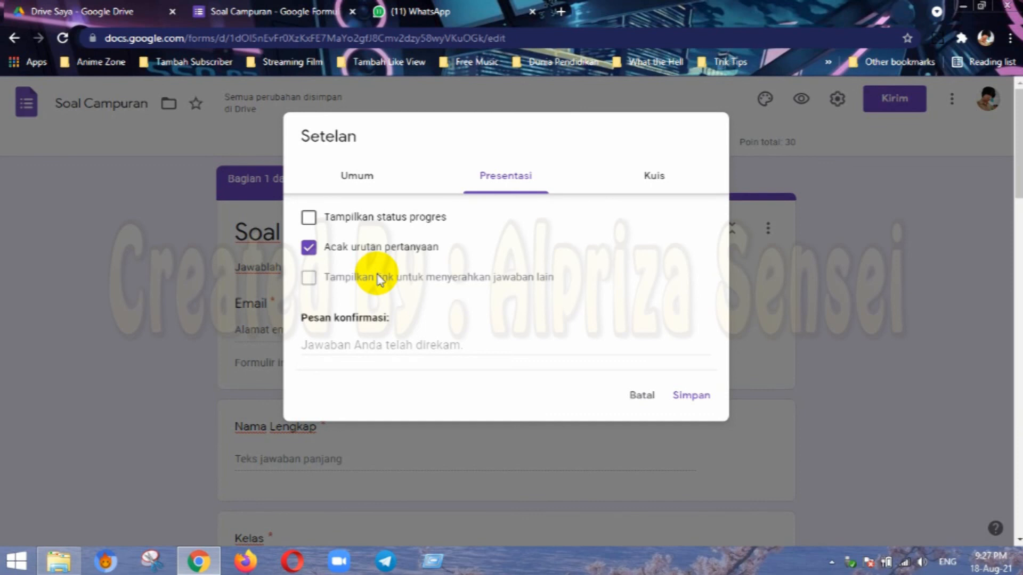
left_click(664, 186)
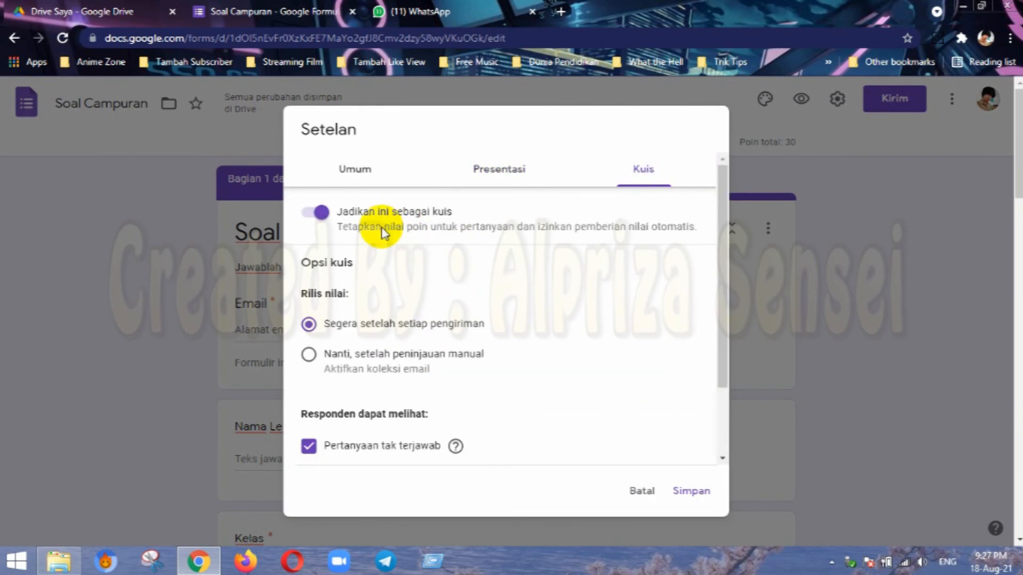
scroll(388, 280, "down", 2)
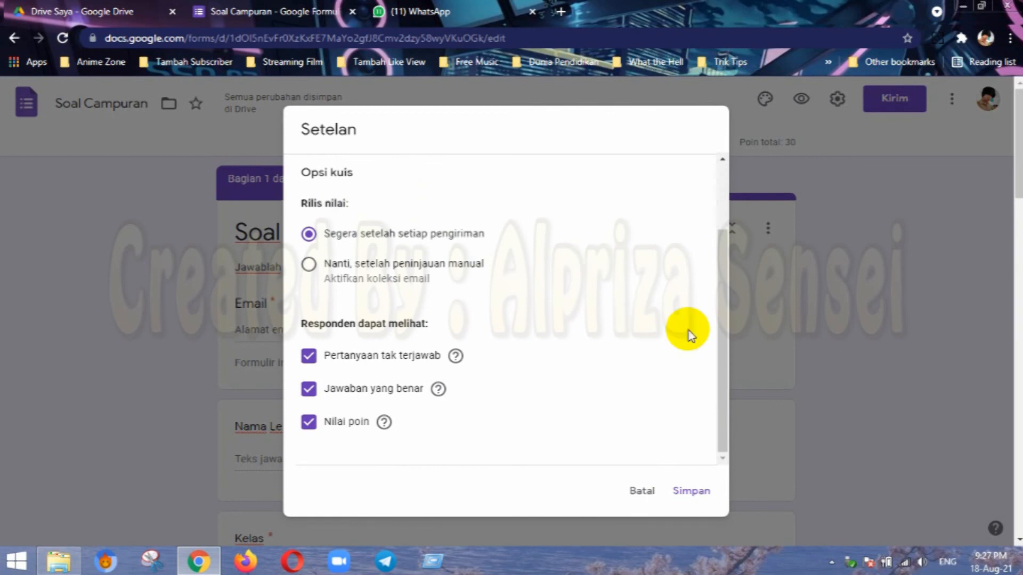
left_click(702, 491)
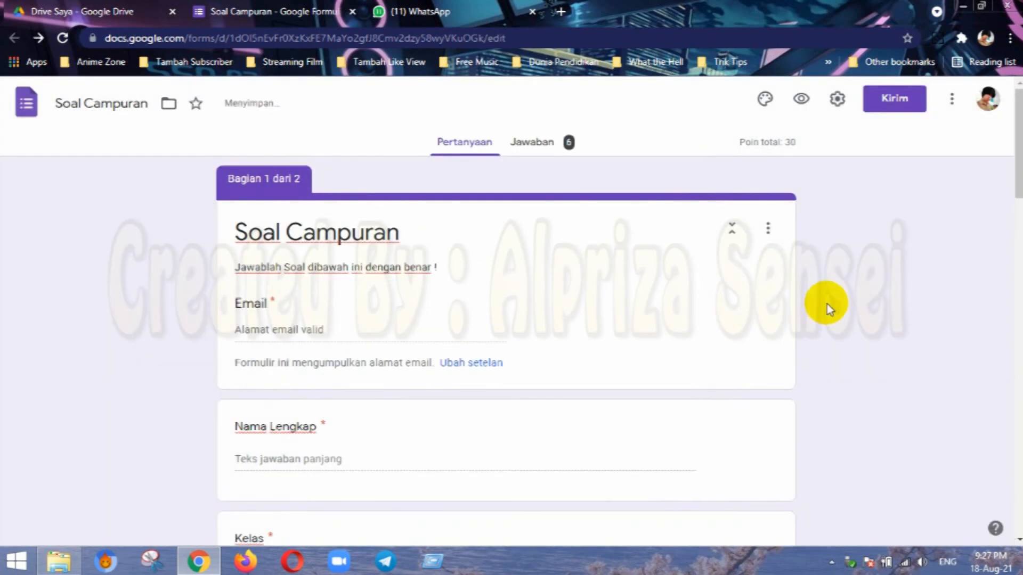